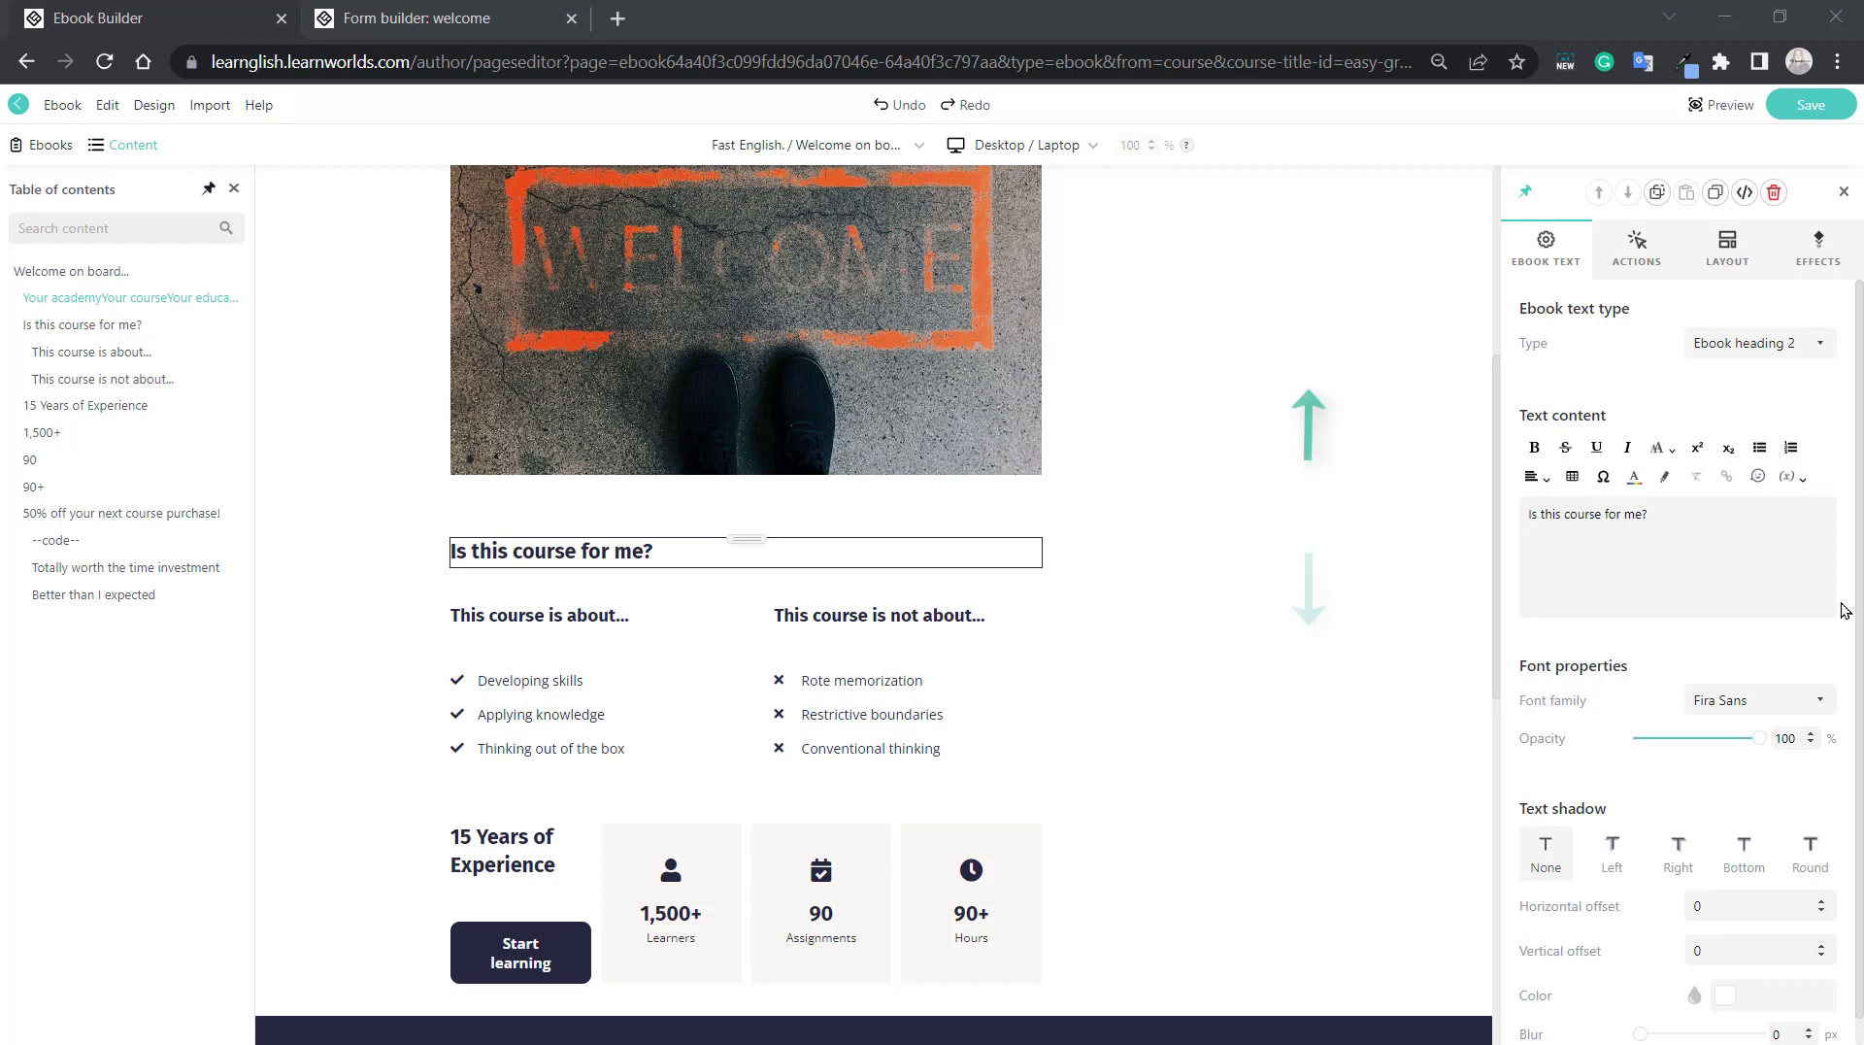
Move the text cursor block by block from the "Is this course for me?" heading to "15 Years of Experience" and back up through the page.
click(665, 555)
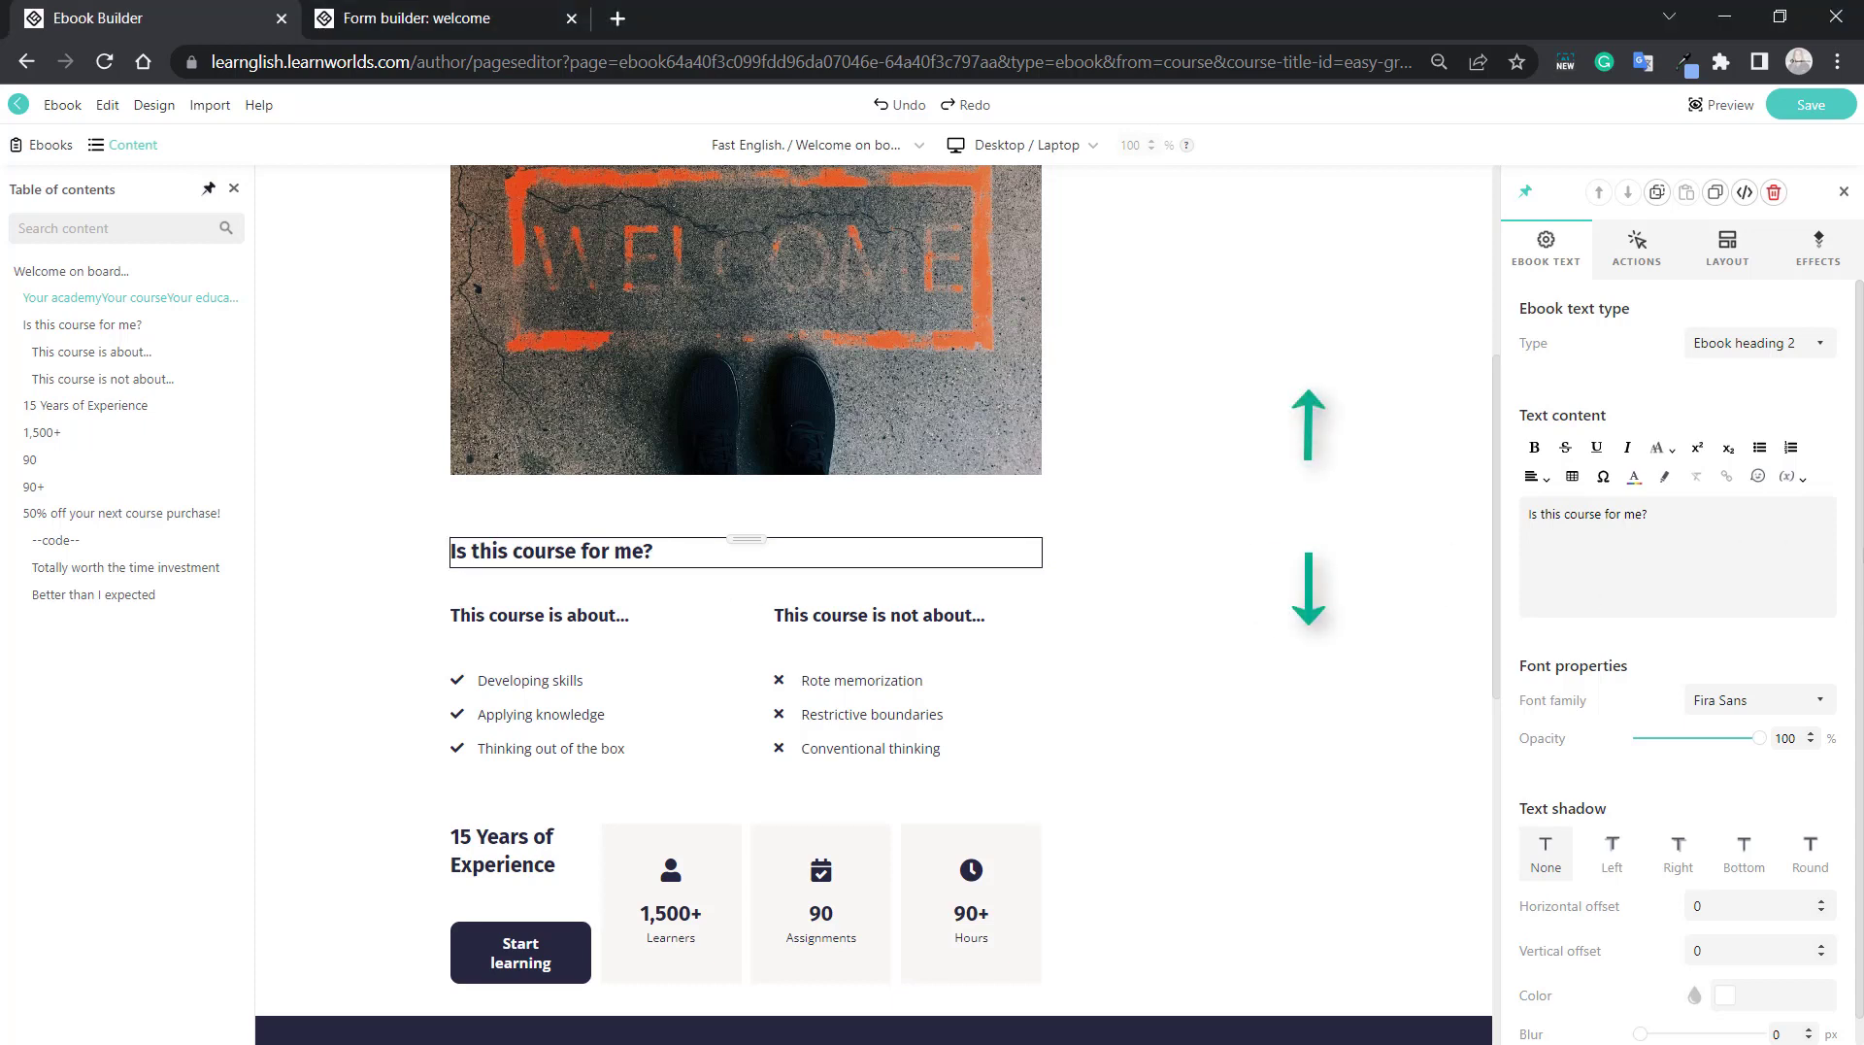
key(Down)
key(Down)
key(Down)
key(Down)
key(Down)
key(Down)
key(Down)
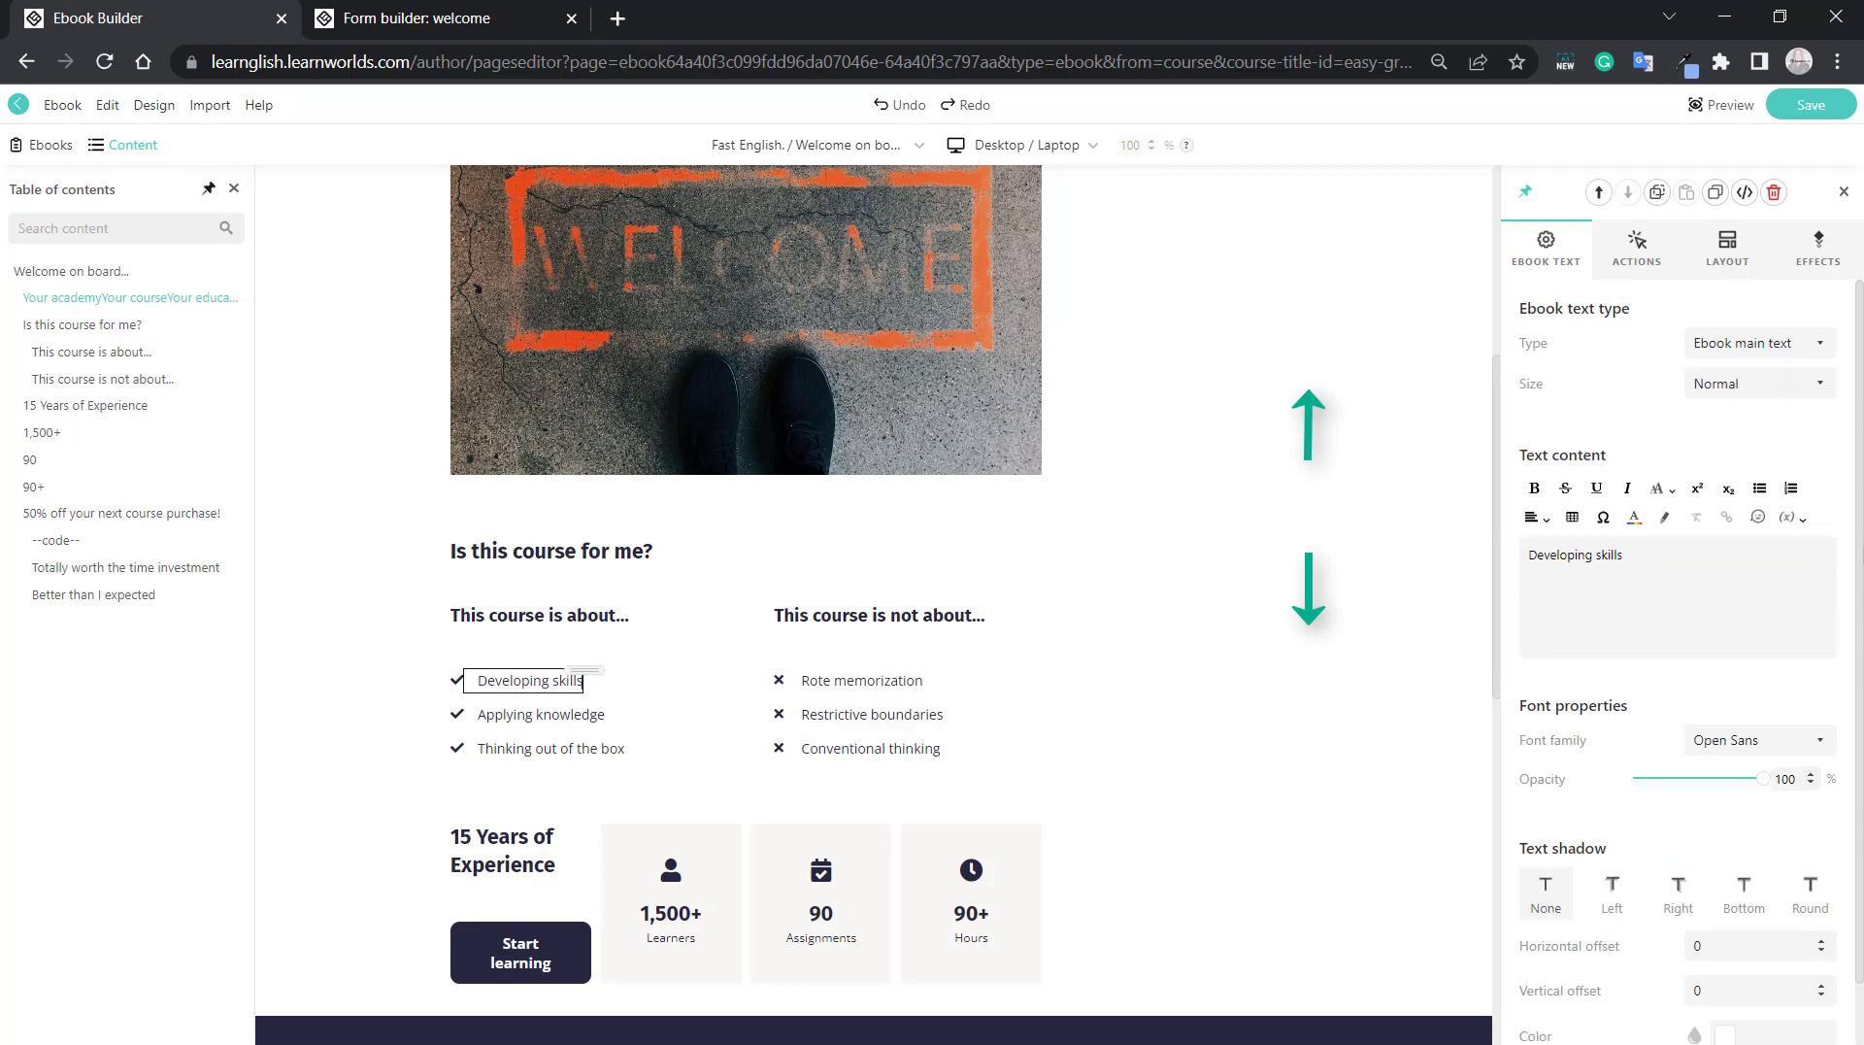
key(Down)
key(Down)
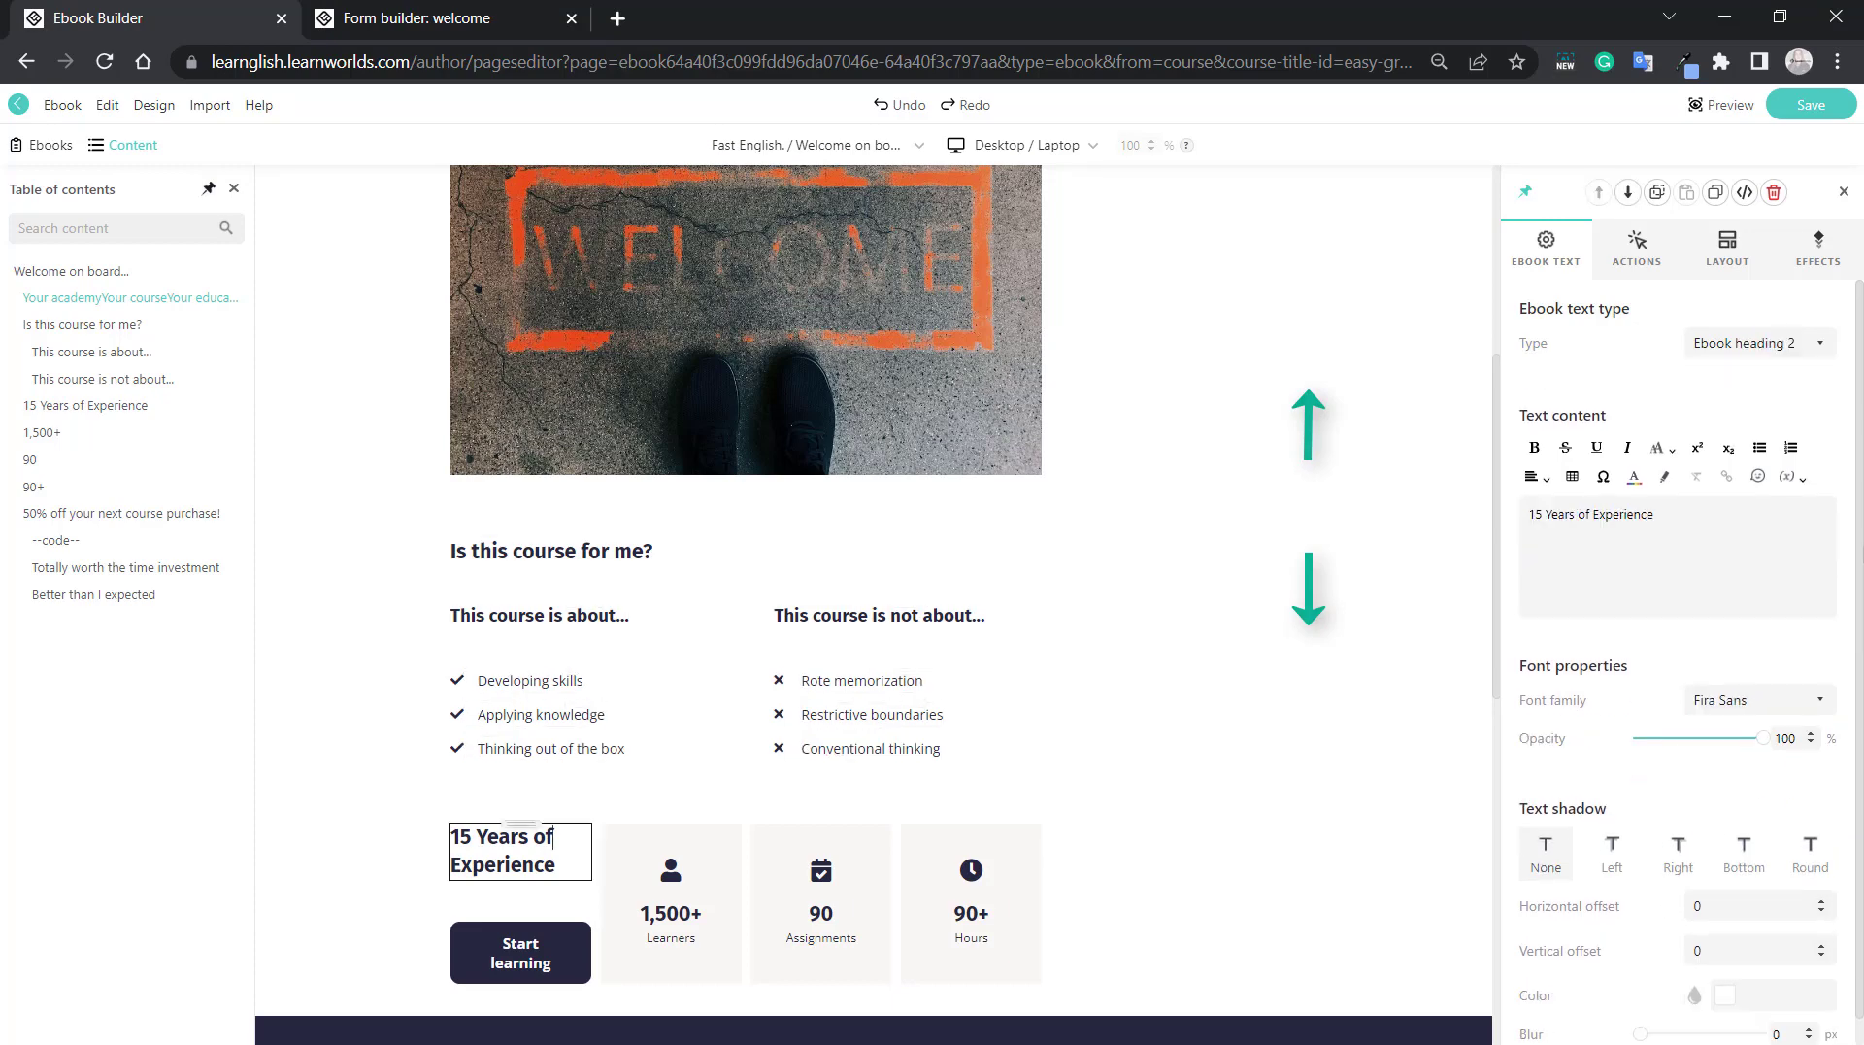
key(Down)
key(Up)
key(Up)
key(Up)
key(Up)
key(Up)
key(Up)
key(Up)
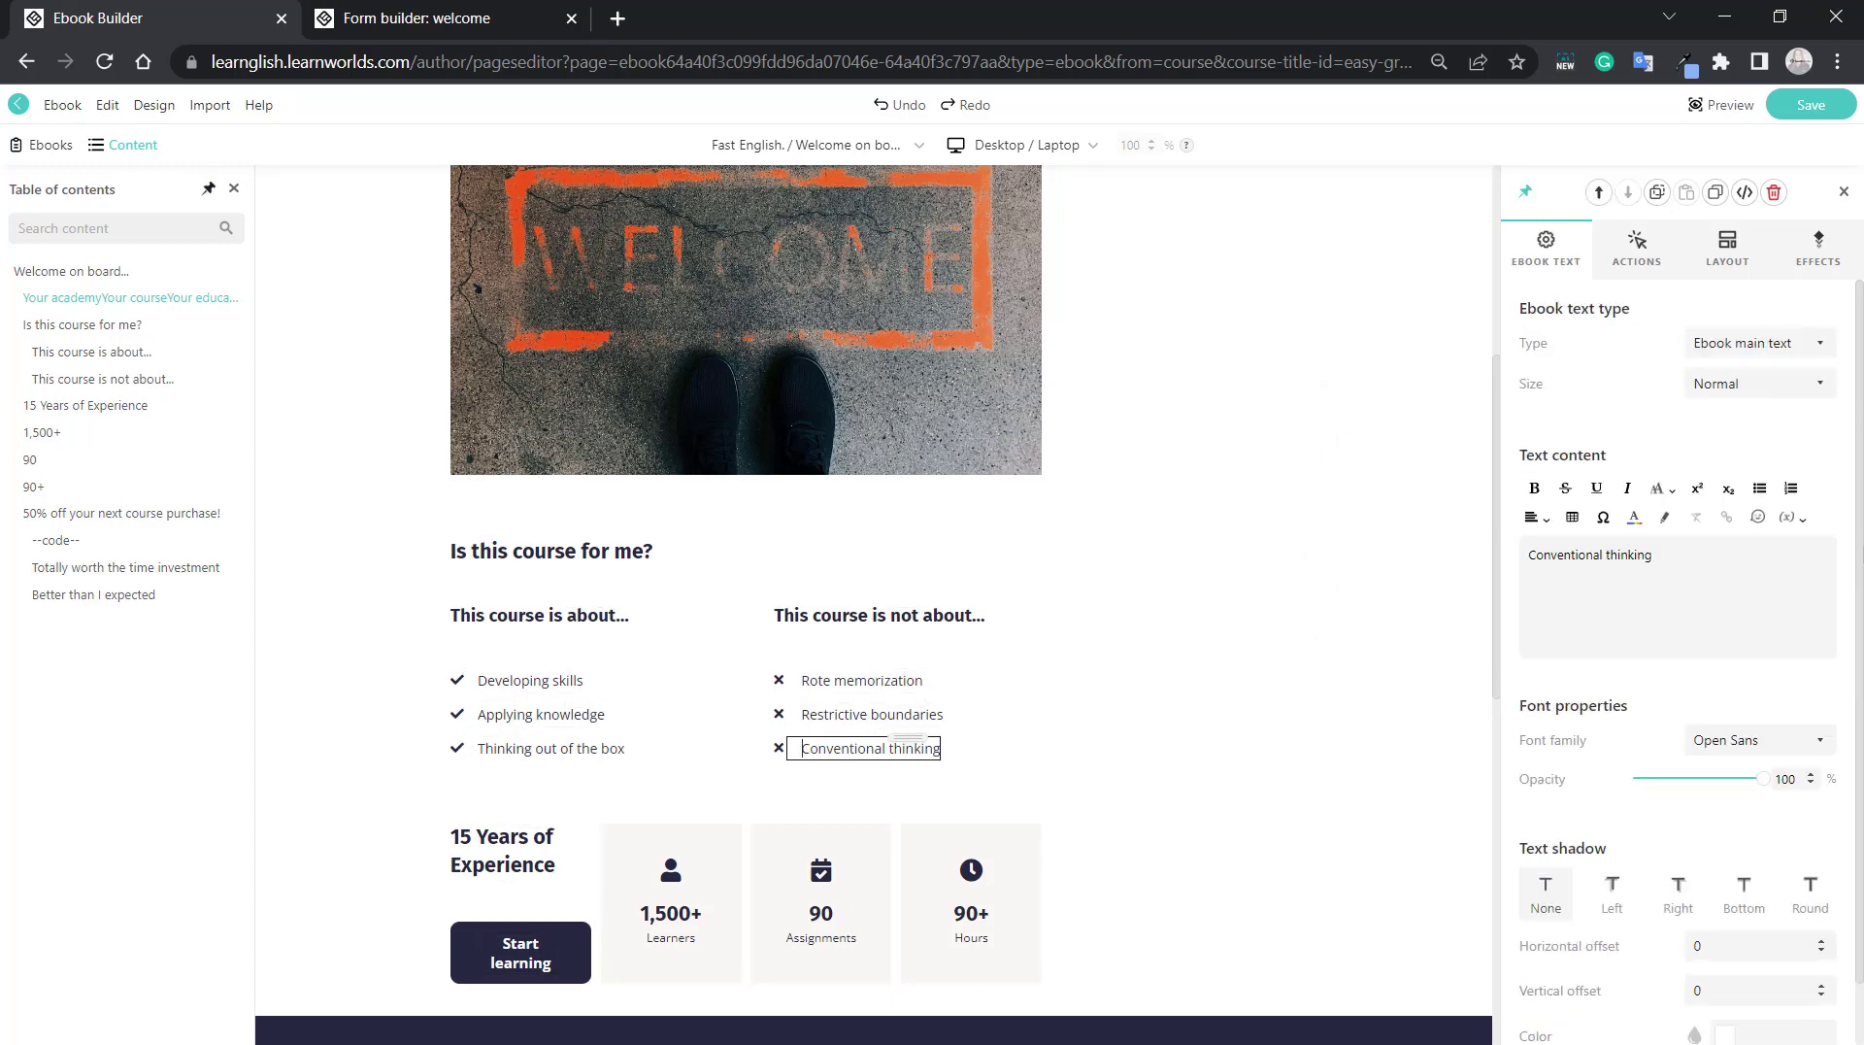
key(Up)
key(Up)
key(Up)
key(Up)
key(Up)
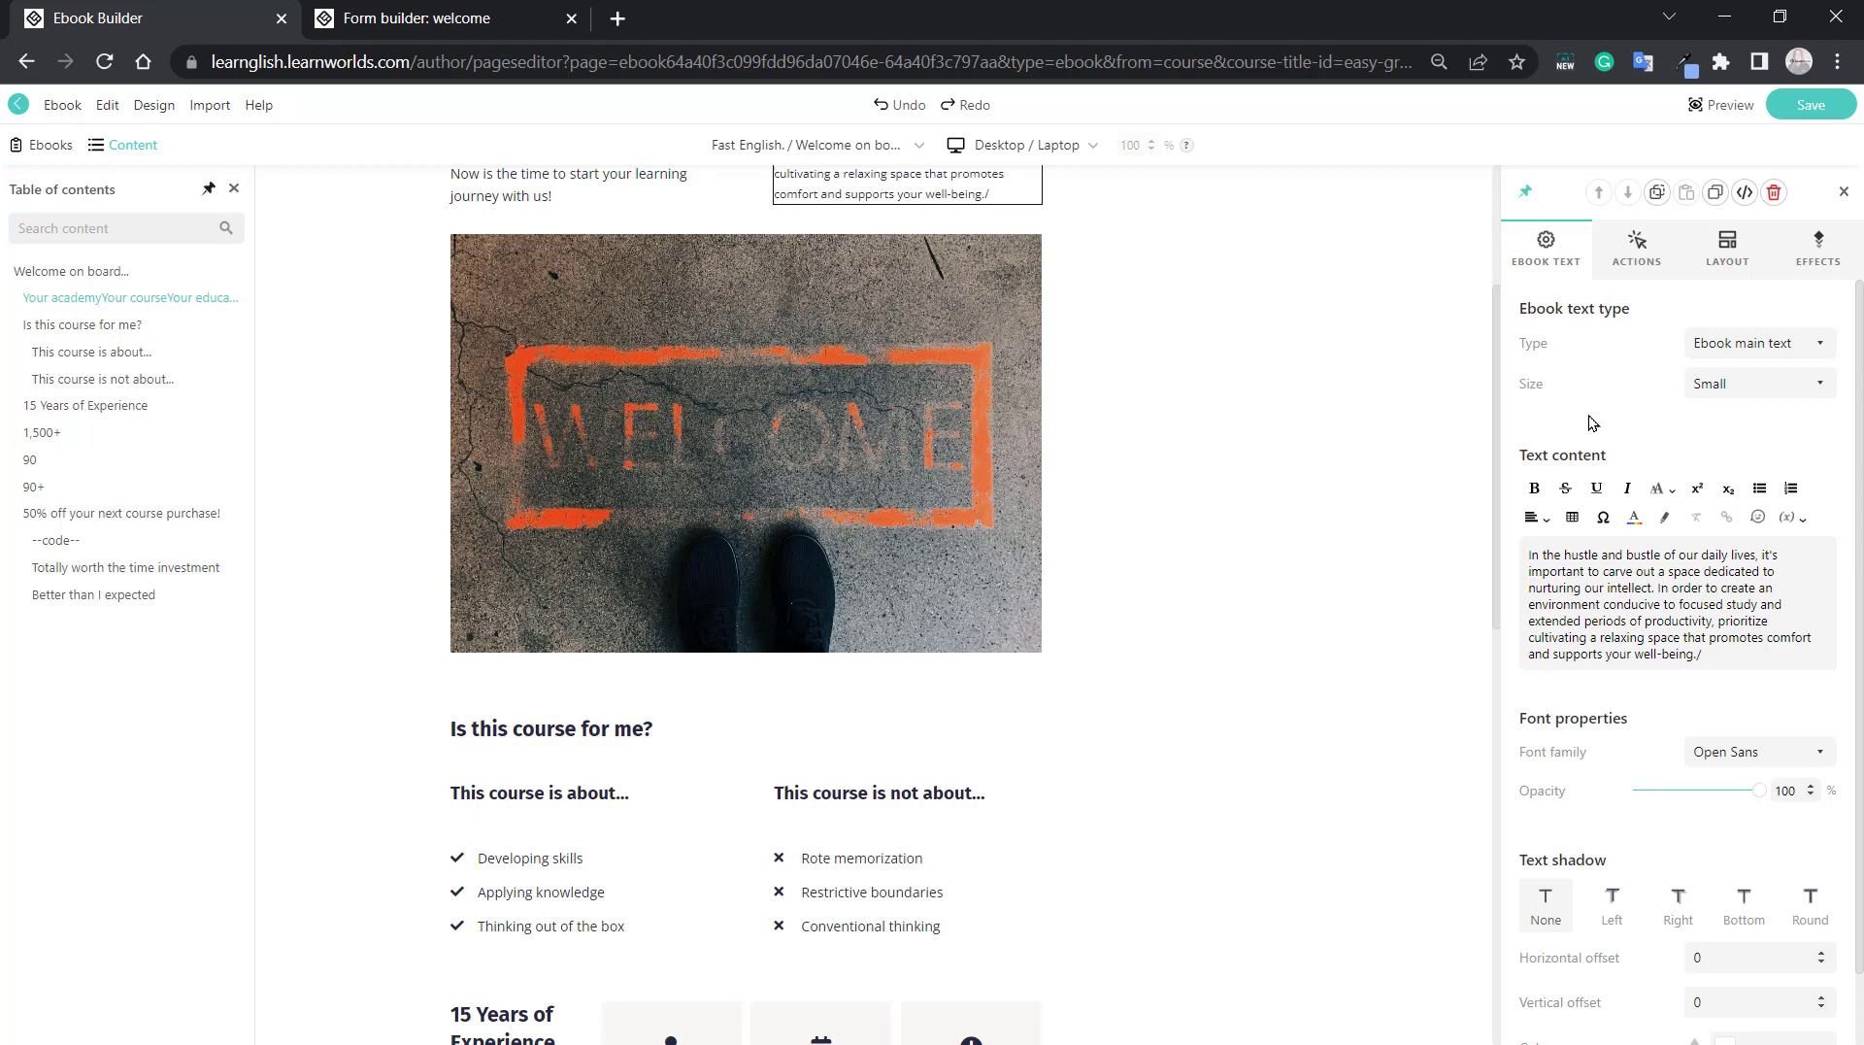
Merge the "Now is the time to start your learning journey with us!" paragraph into the heading above and remove the slash between them.
scroll(1026, 415, up, 3)
click(608, 439)
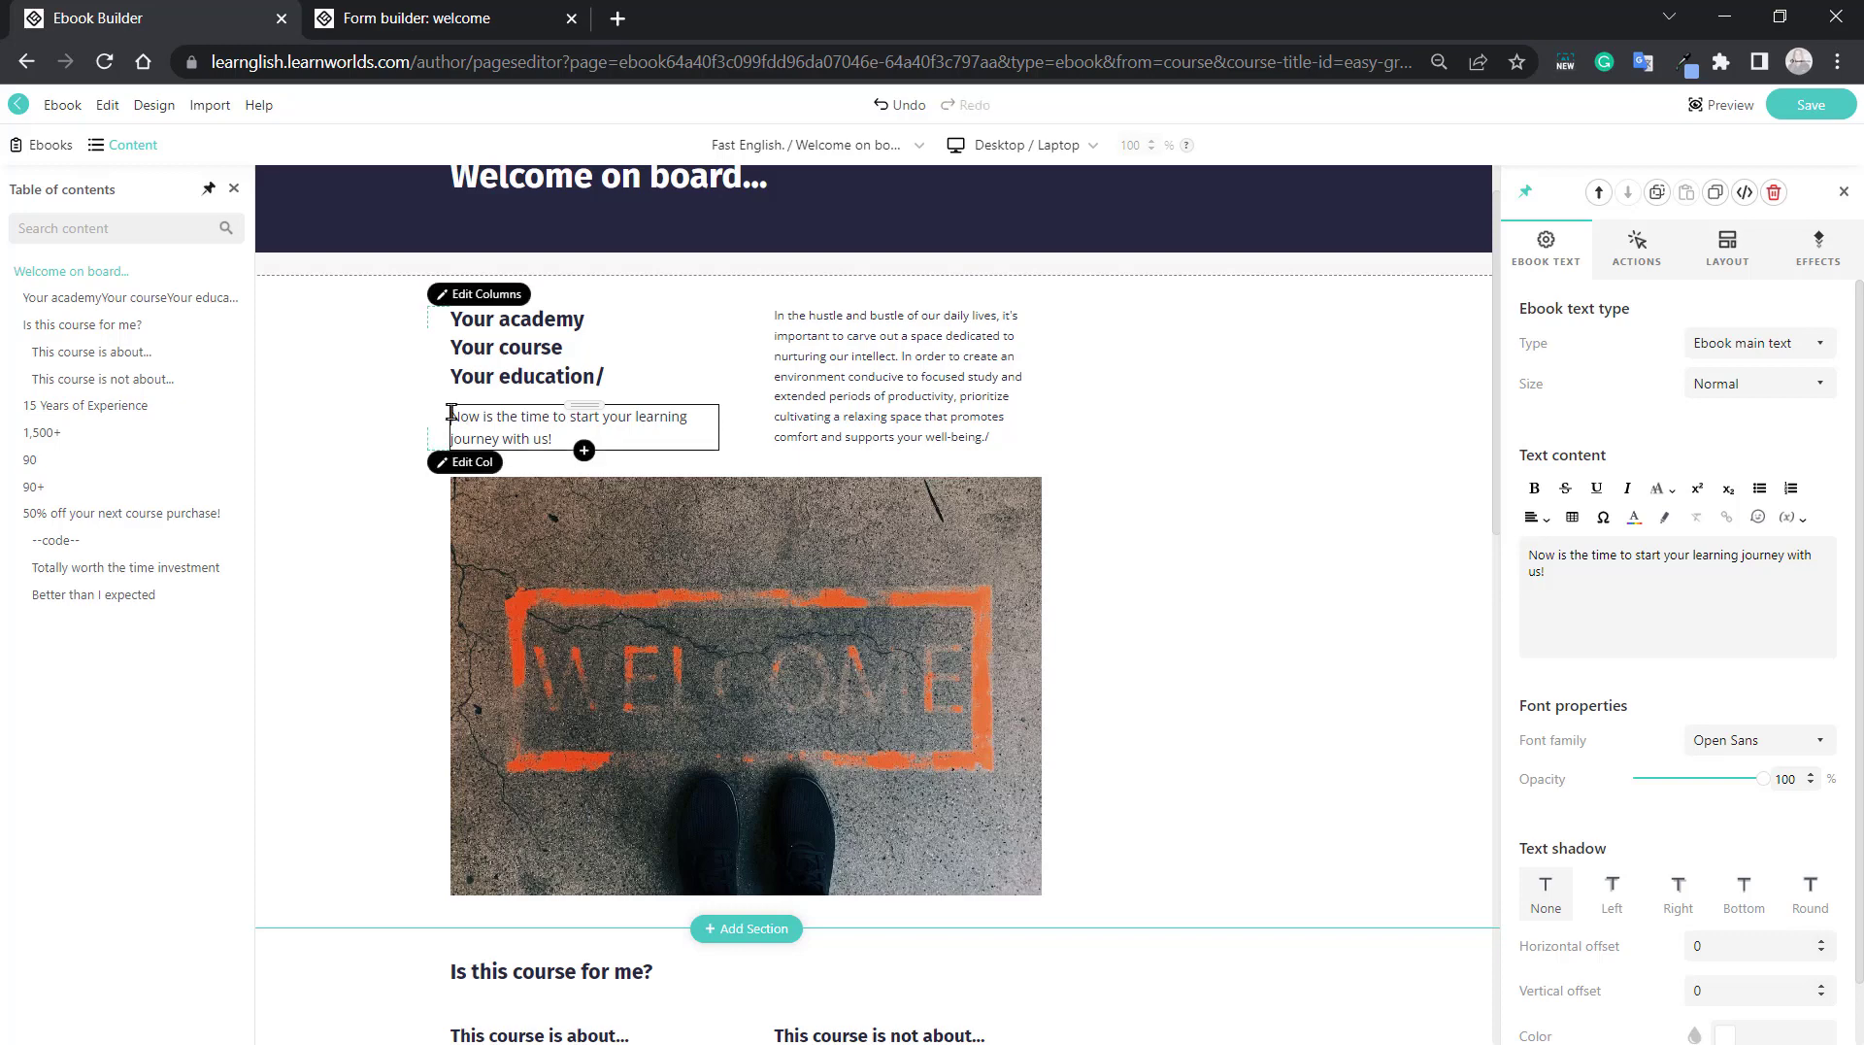
key(BackSpace)
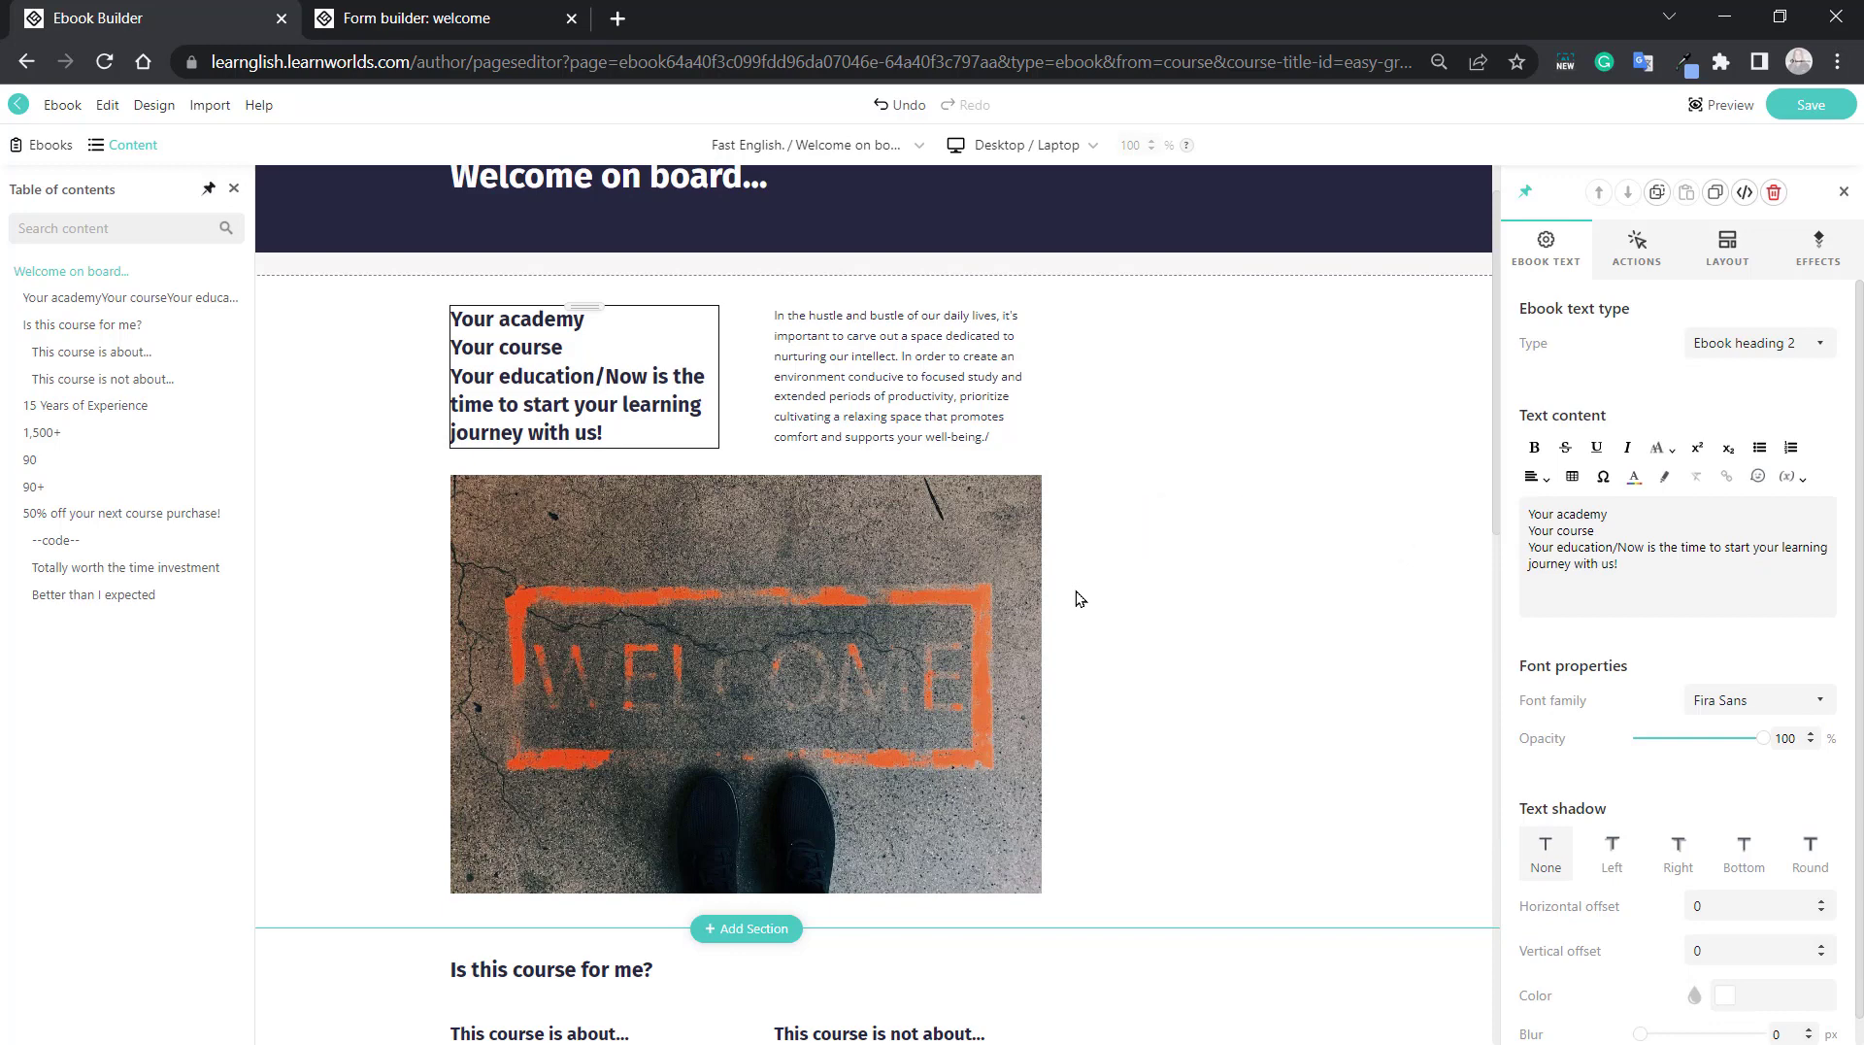
key(BackSpace)
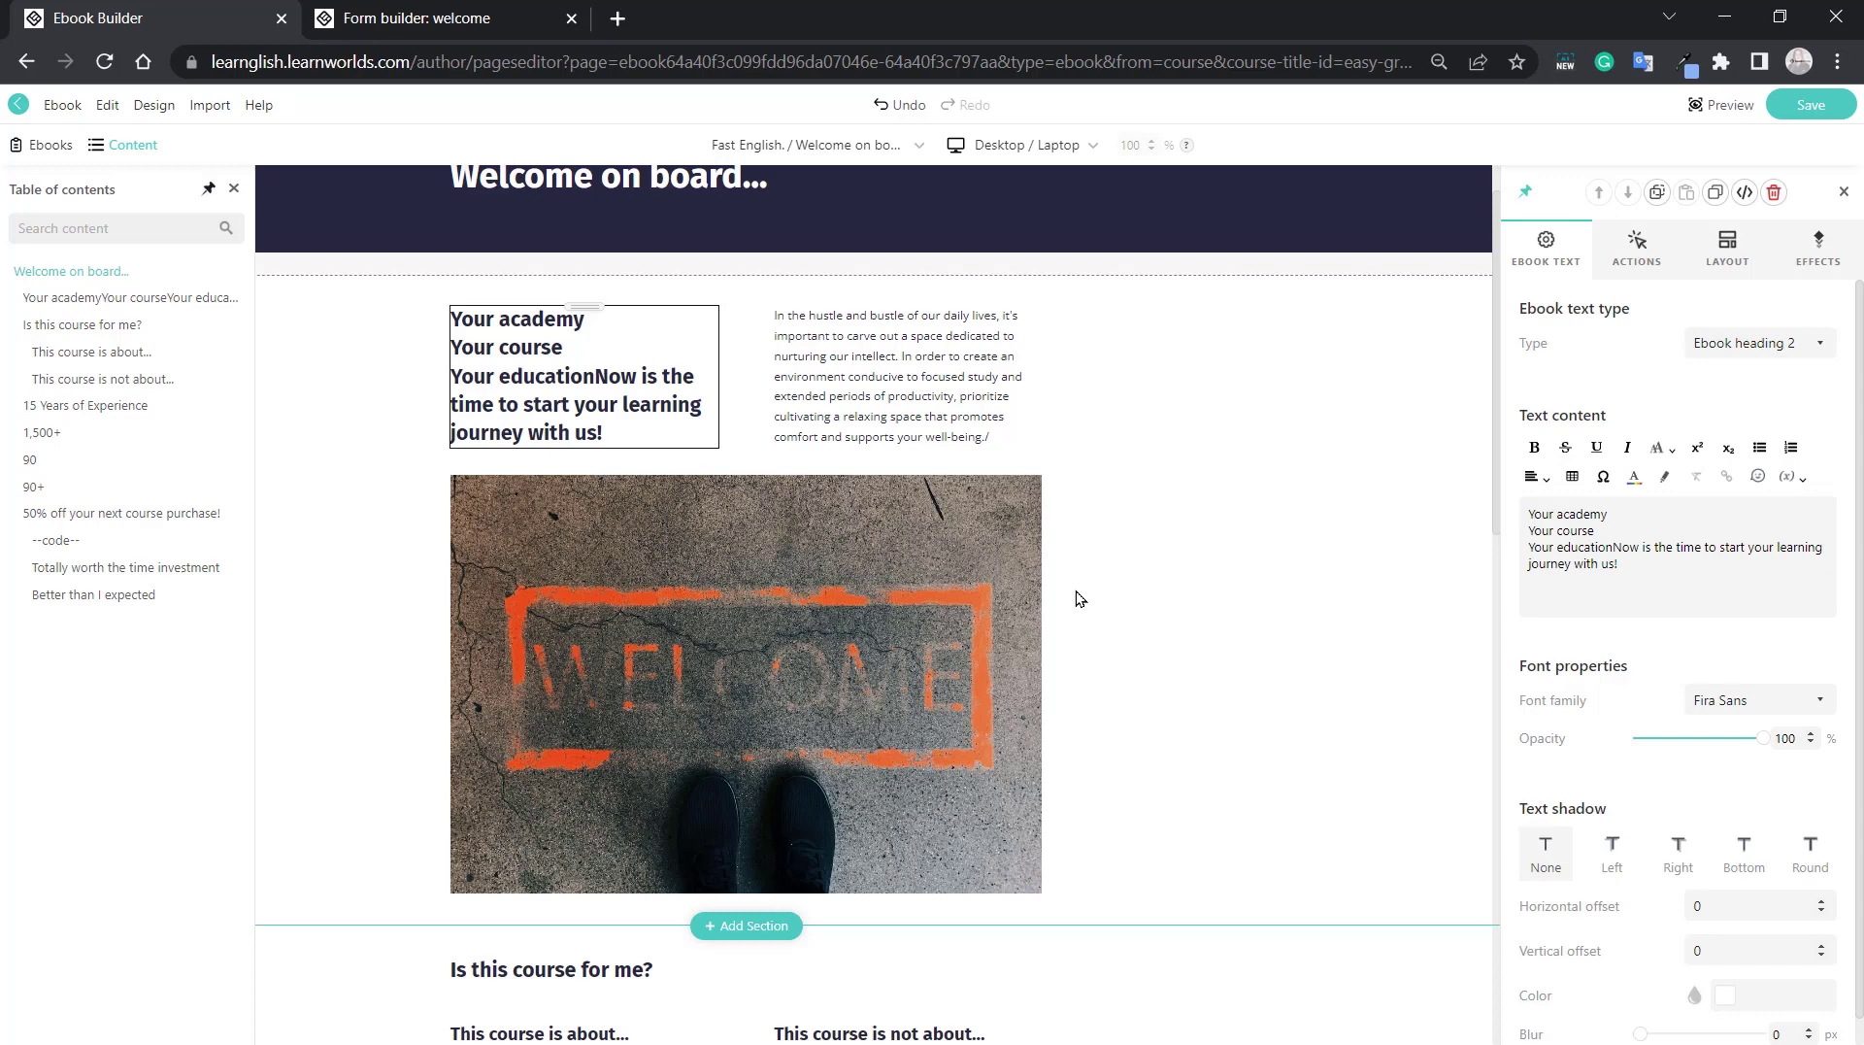
Split the "Now is the time..." sentence into its own heading block and add a text block below it reading "drh".
key(ctrl+Return)
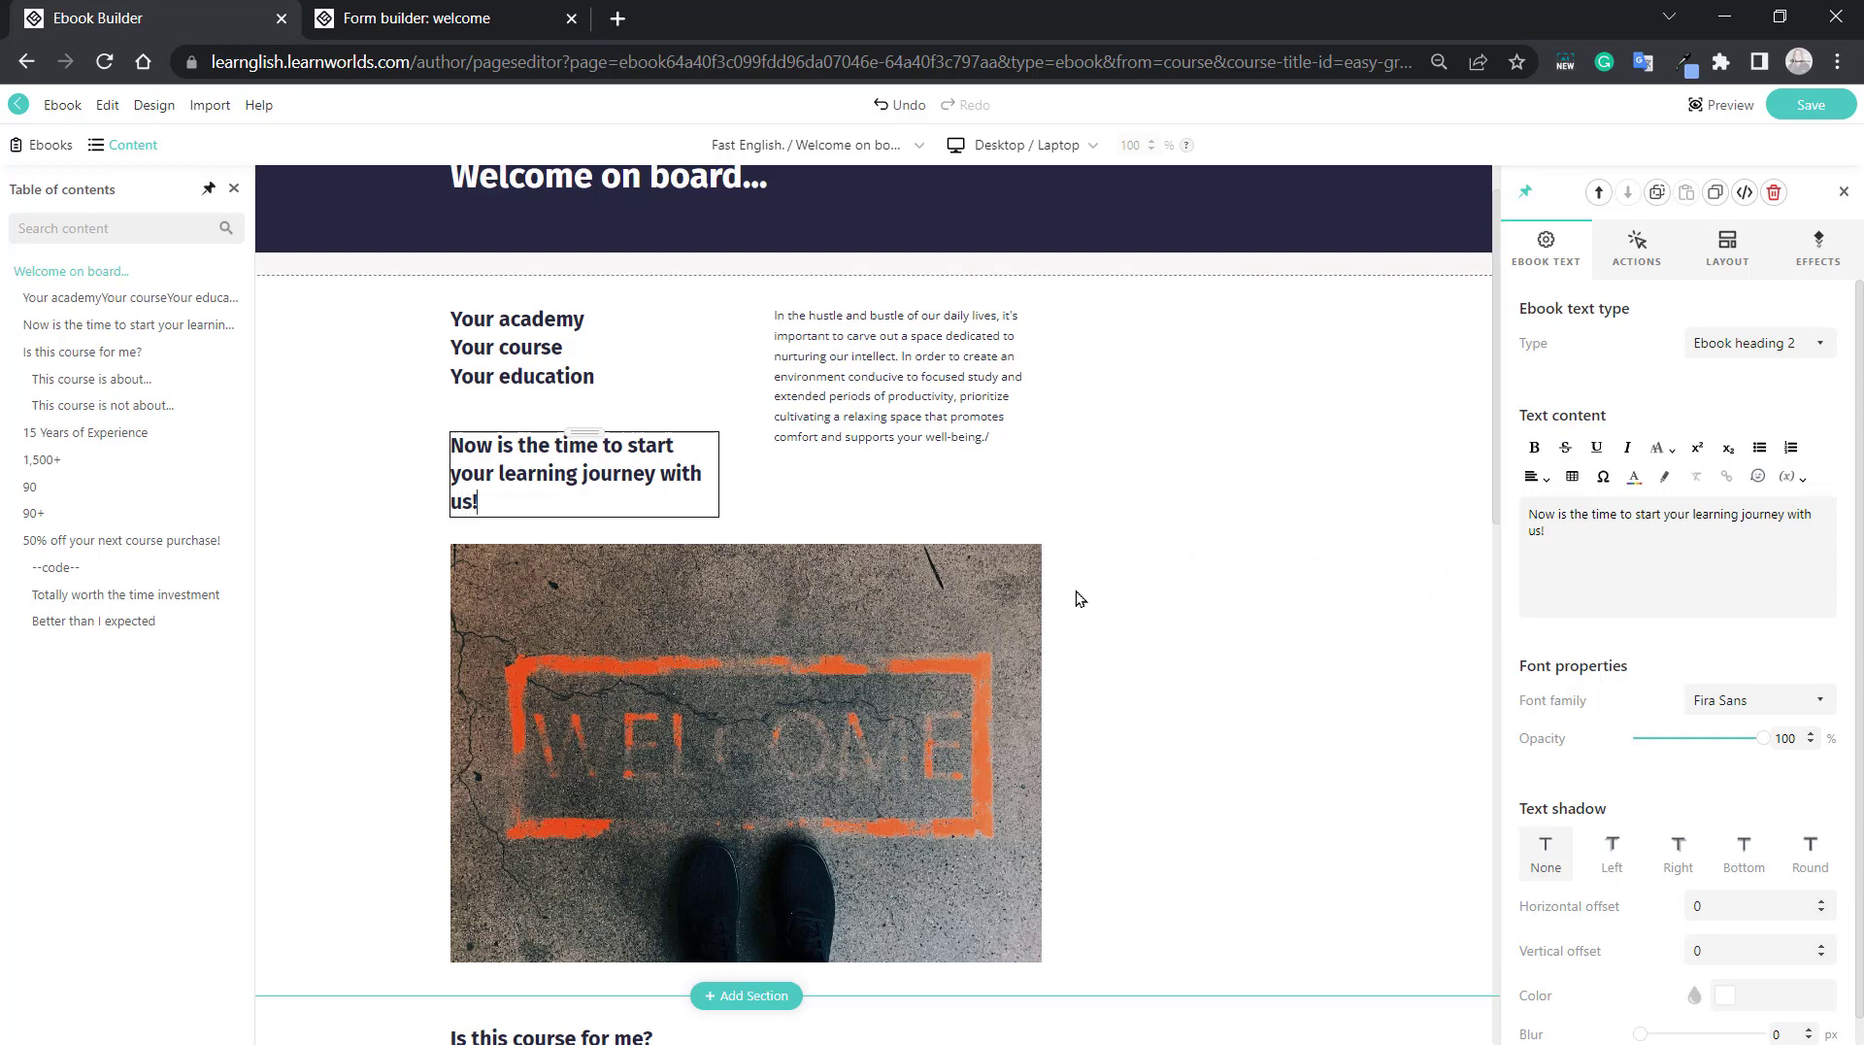
key(ctrl+Return)
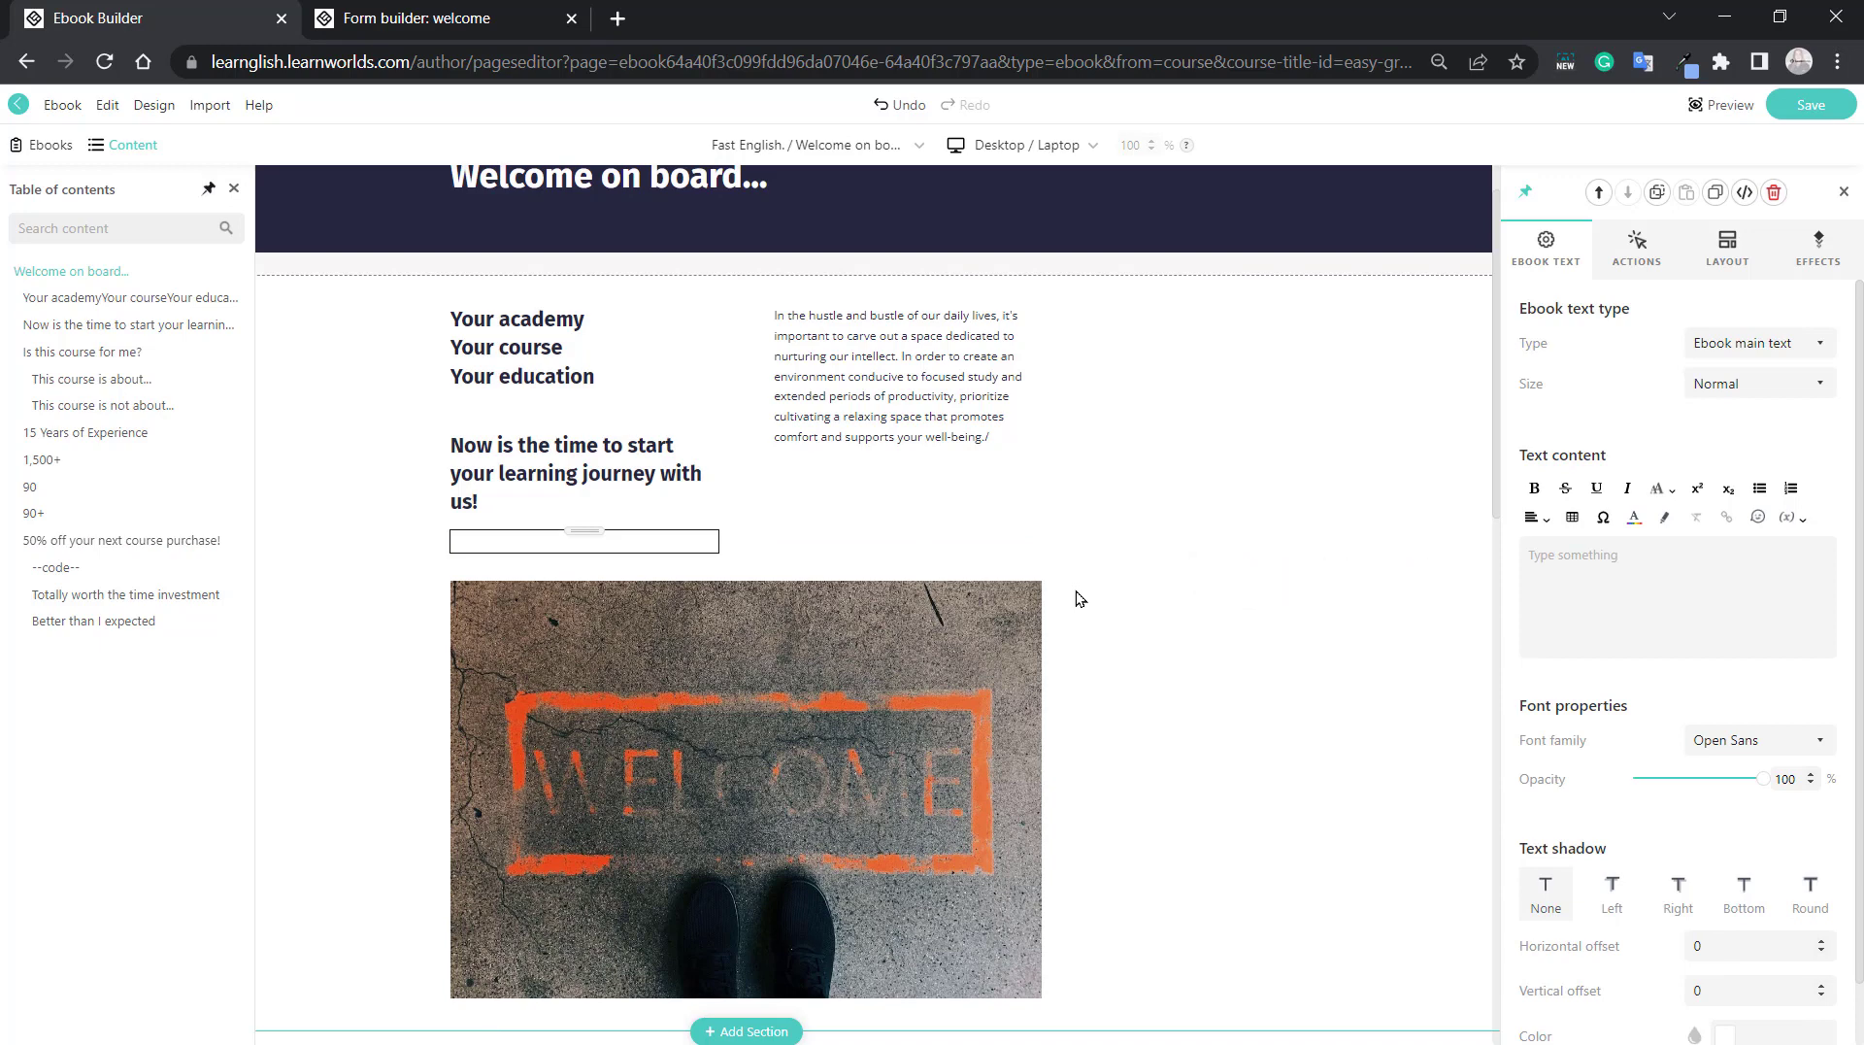
text(drh)
Undo the "drh" text, the added block, the heading split, the slash removal and the paragraph merge.
key(ctrl+z)
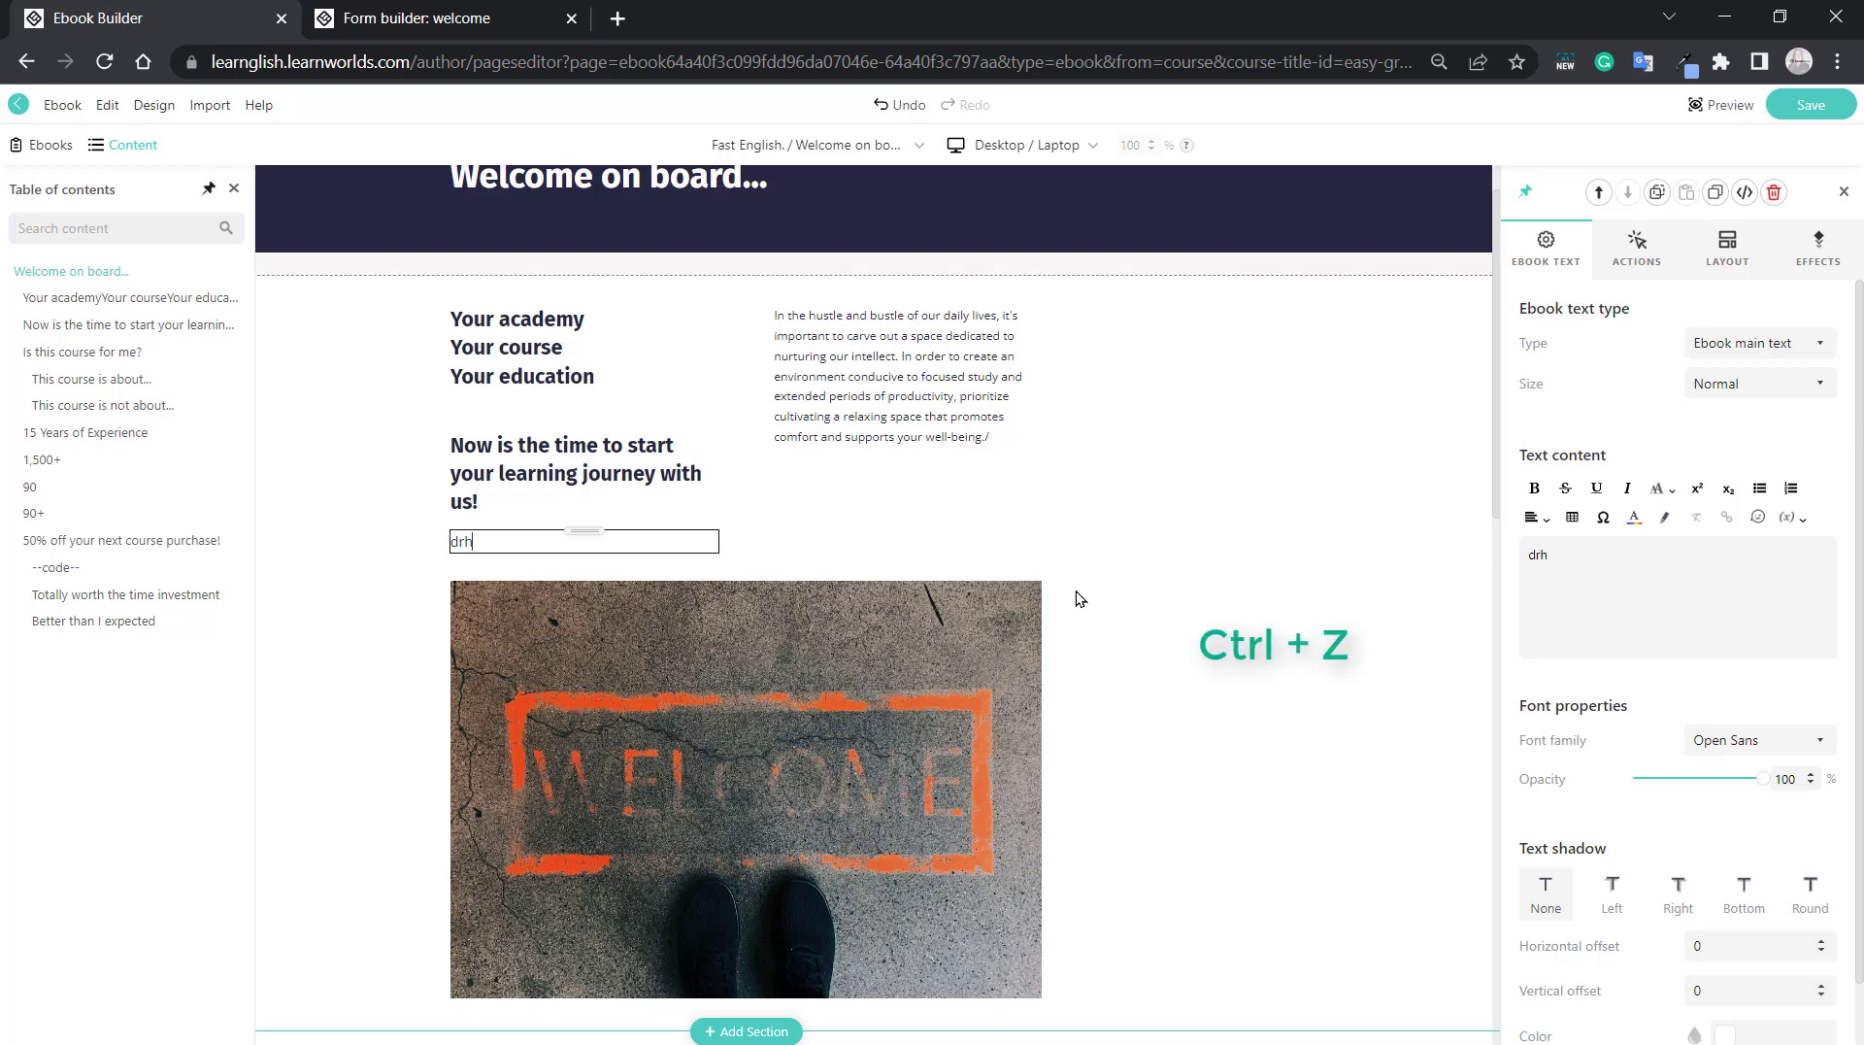
key(ctrl+z)
key(ctrl+z)
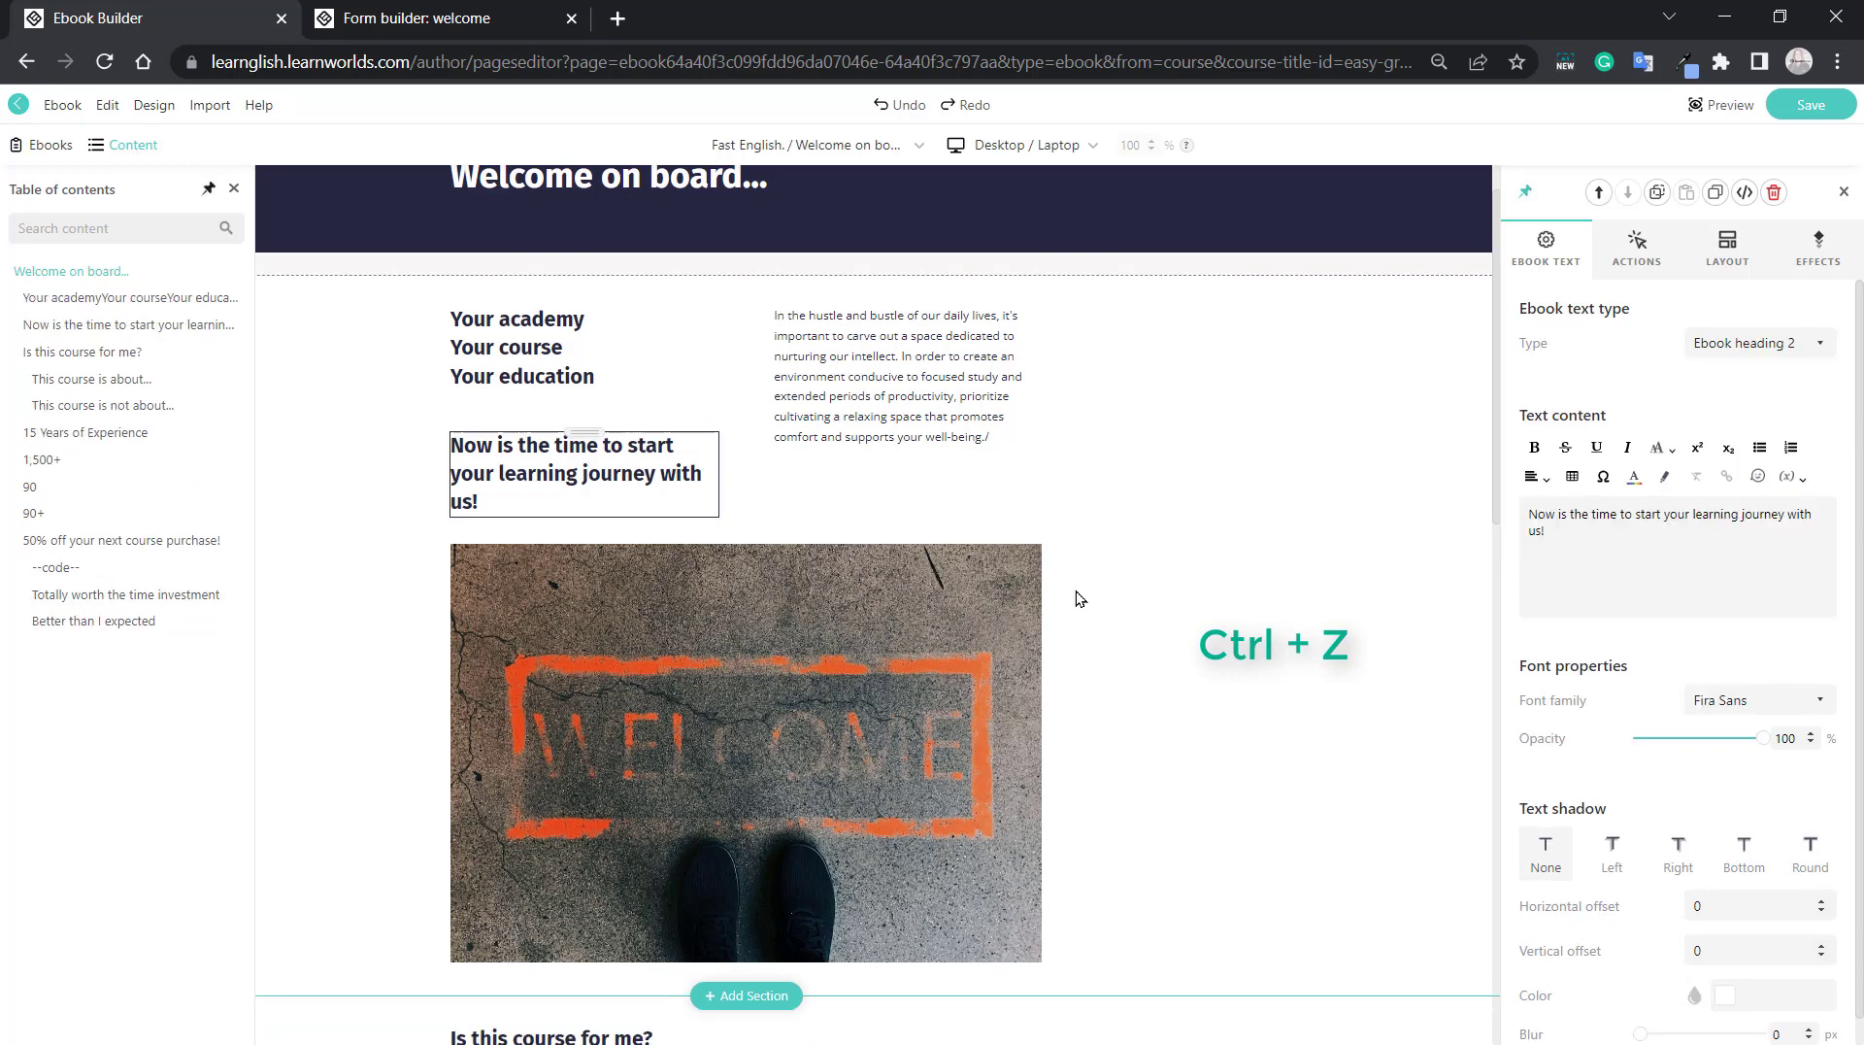
key(ctrl+z)
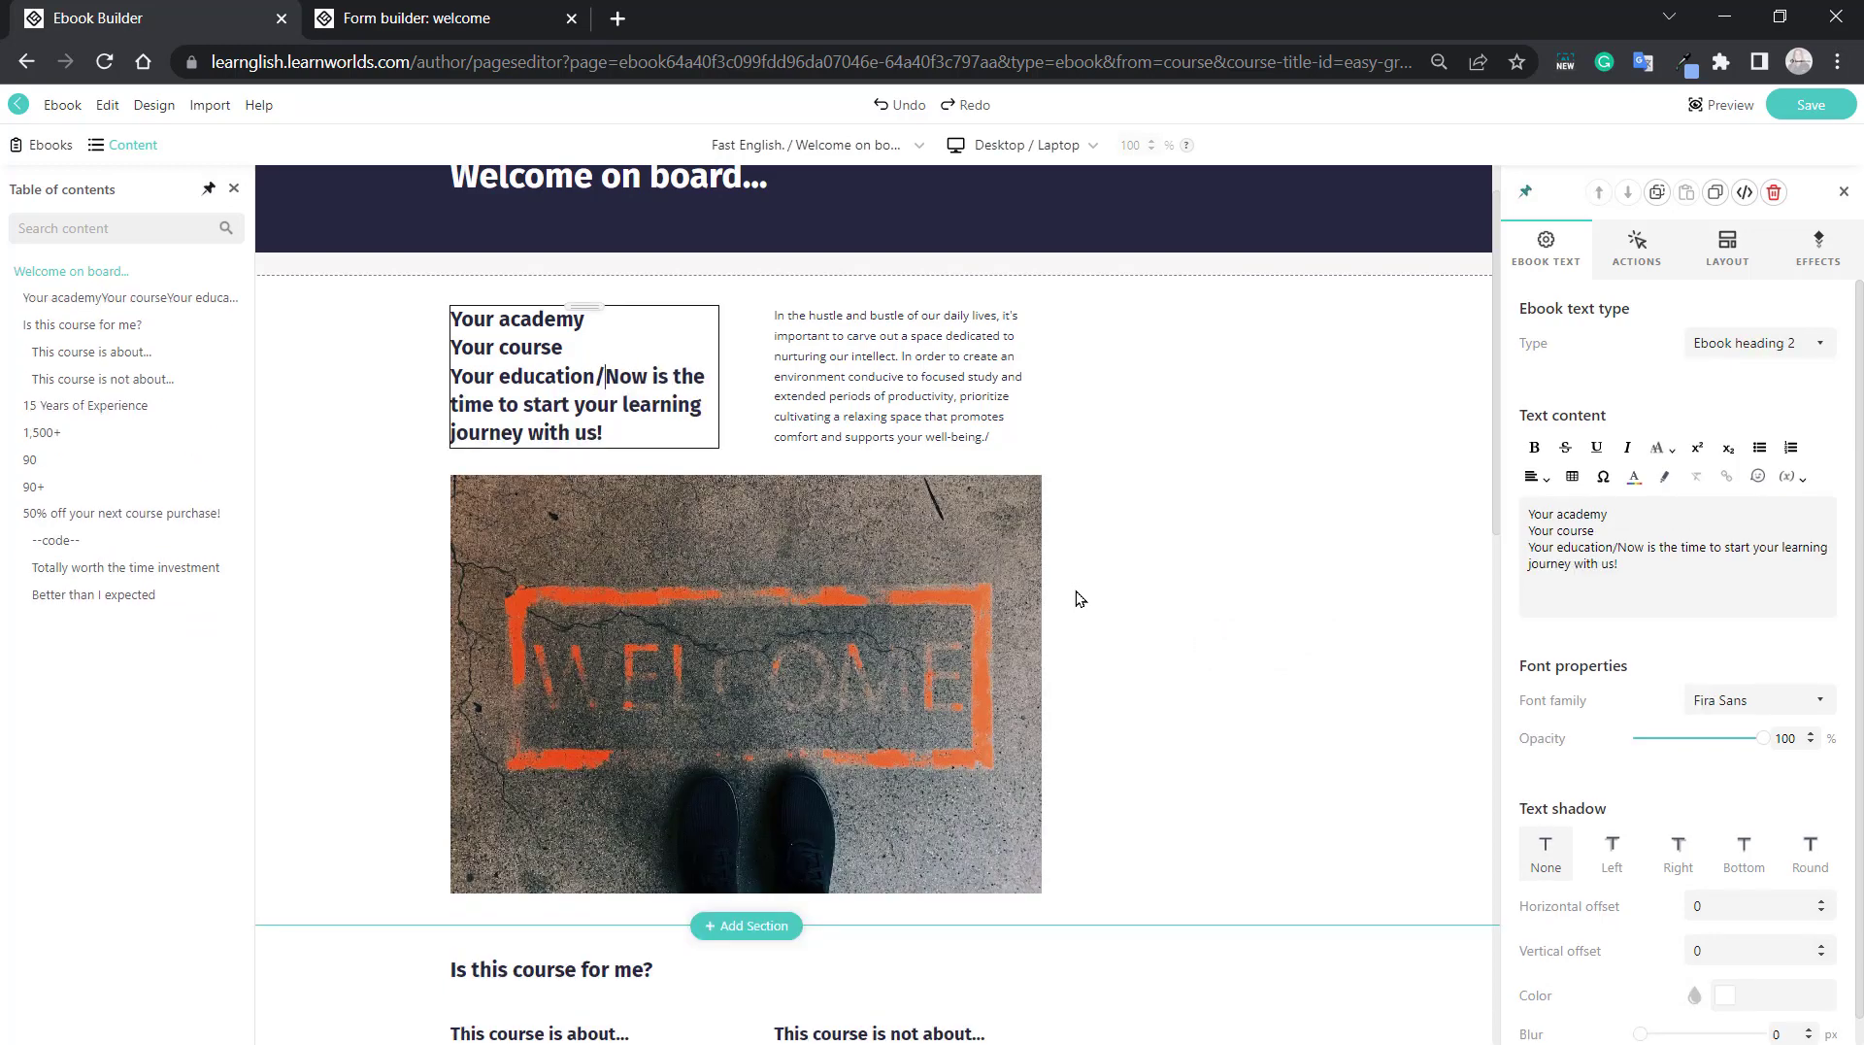
key(ctrl+z)
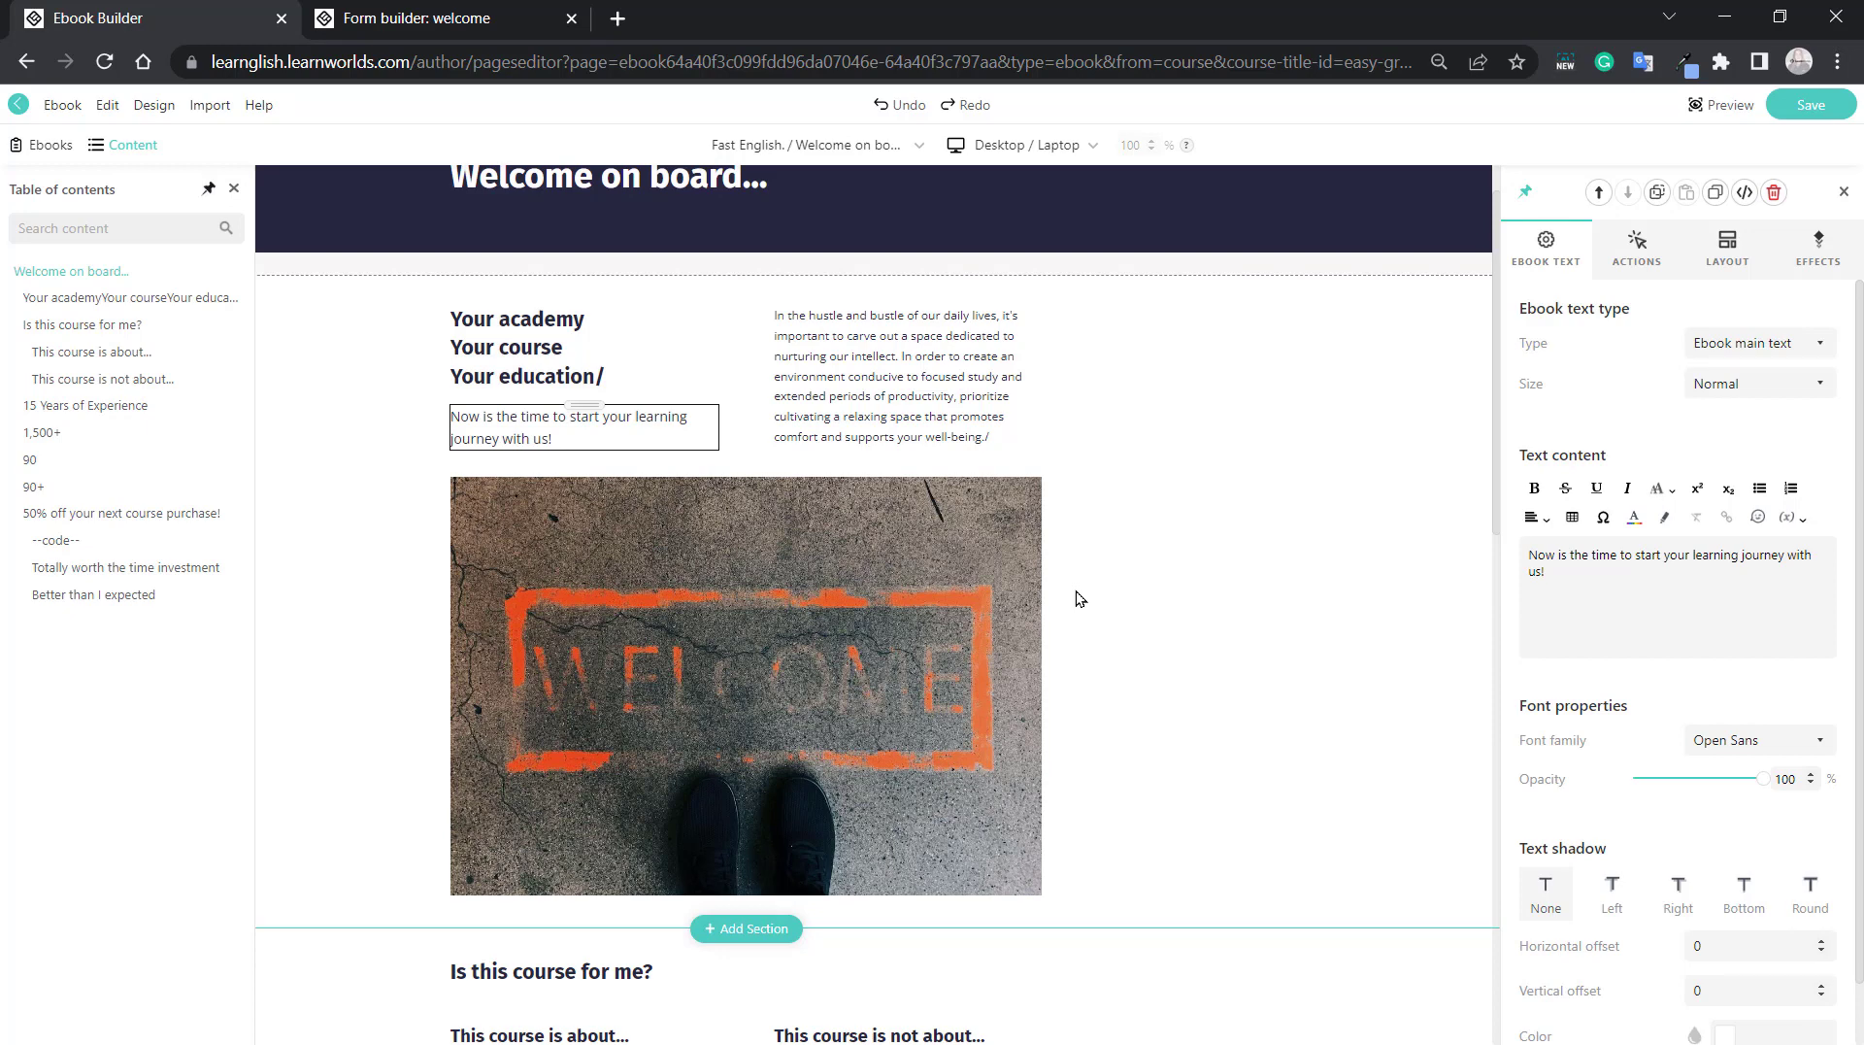
Bring up the save confirmation for the ebook changes and cancel it.
key(ctrl+s)
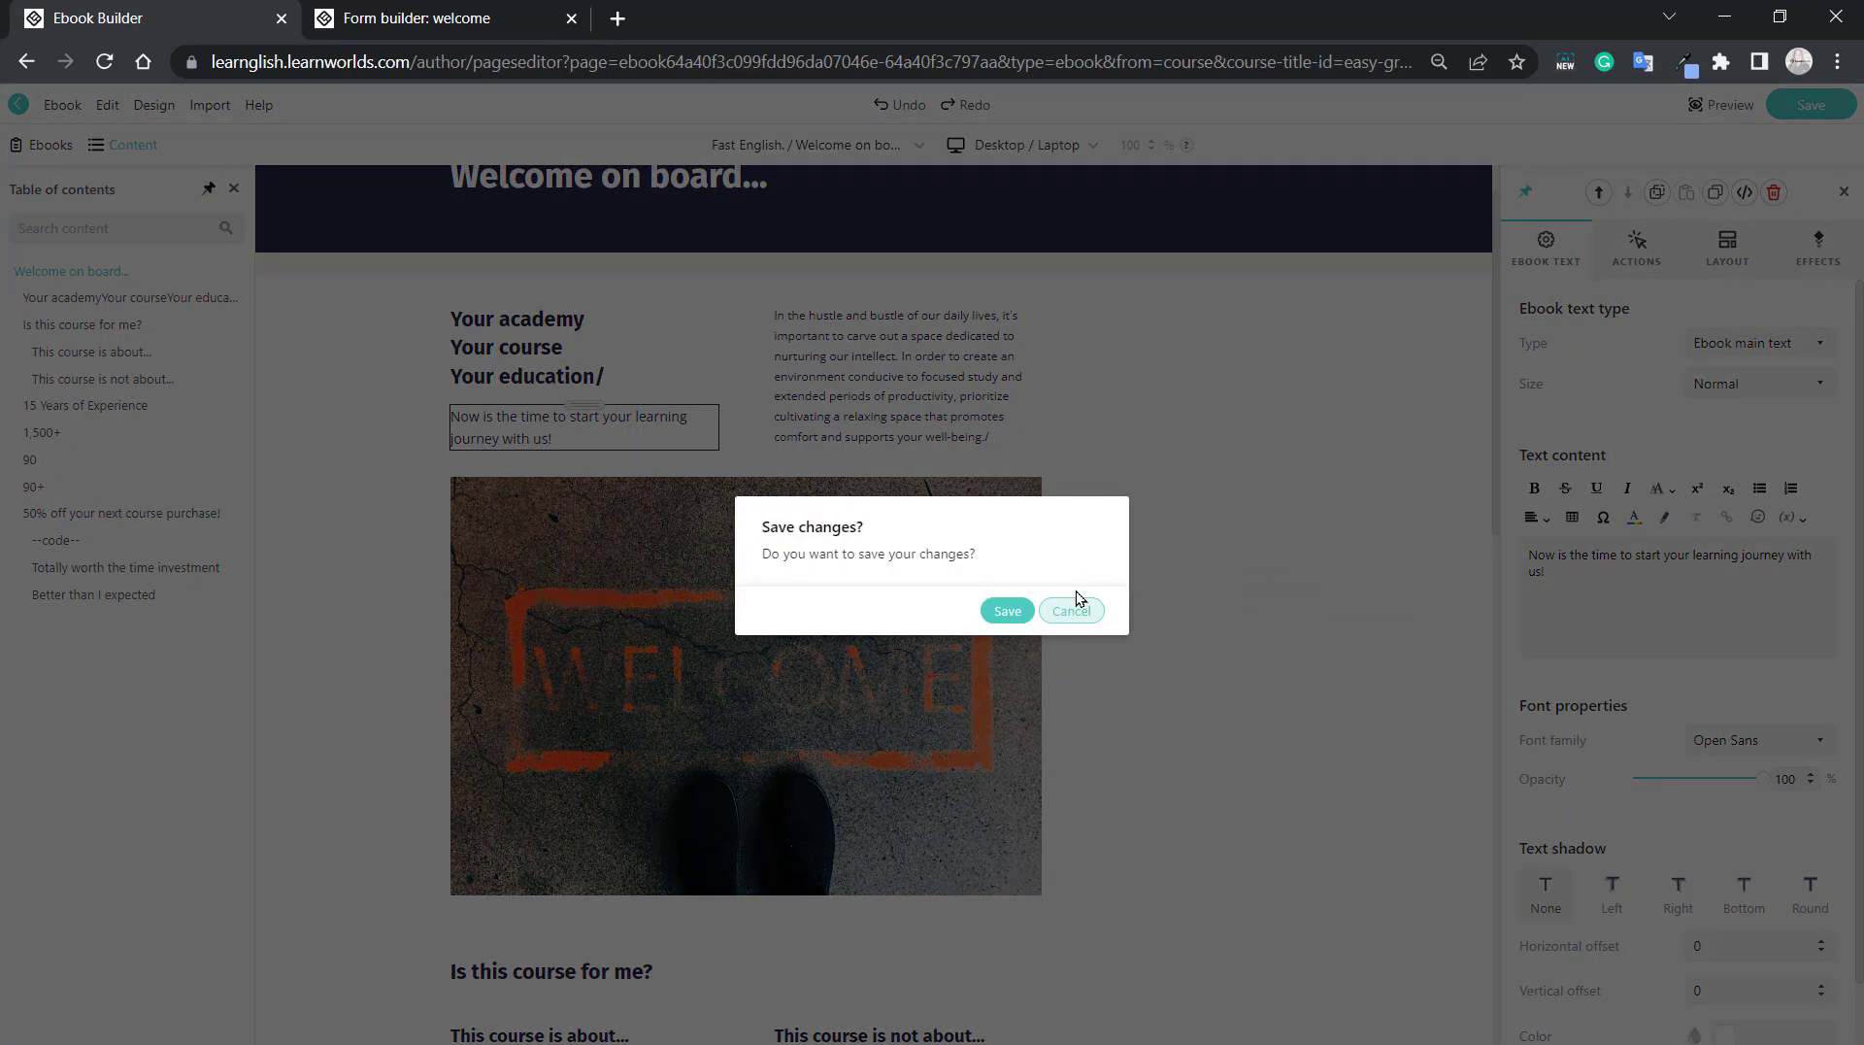
click(1072, 610)
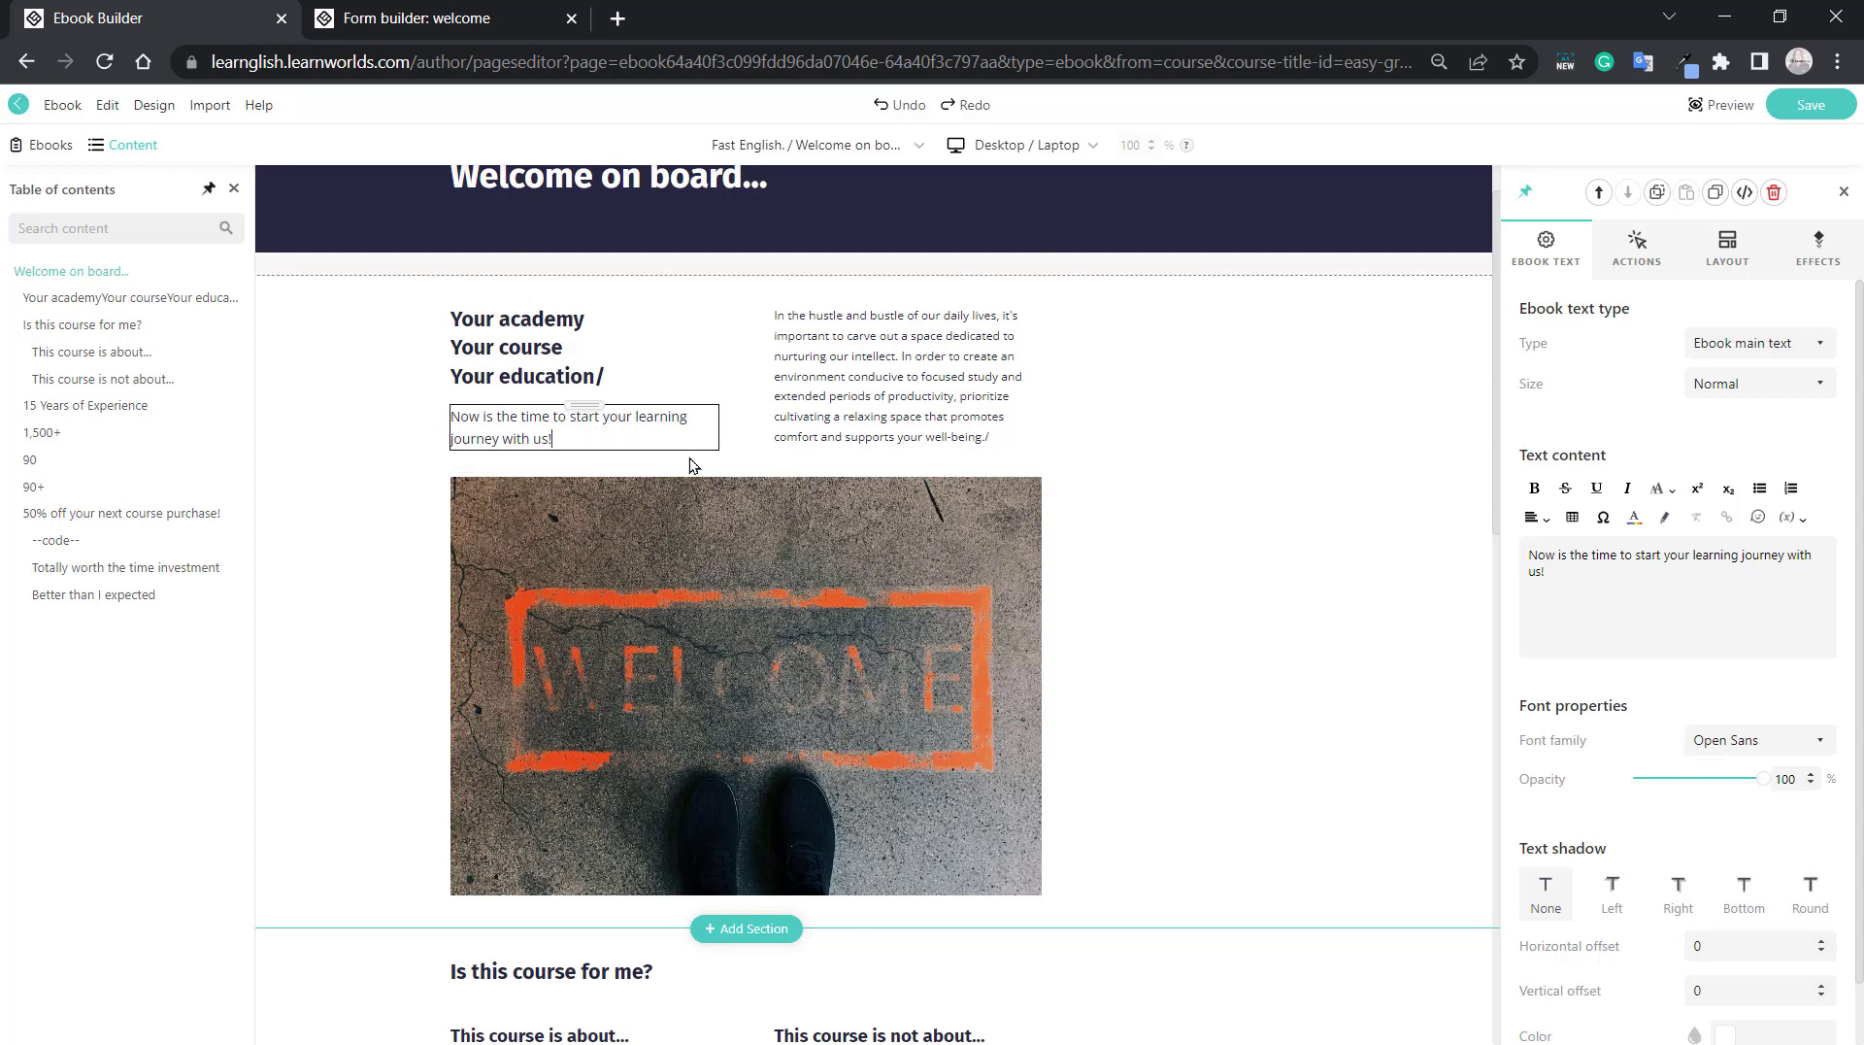
Duplicate the "Now is the time..." paragraph and the first testimonial's star rating, undoing each copy.
key(ctrl+d)
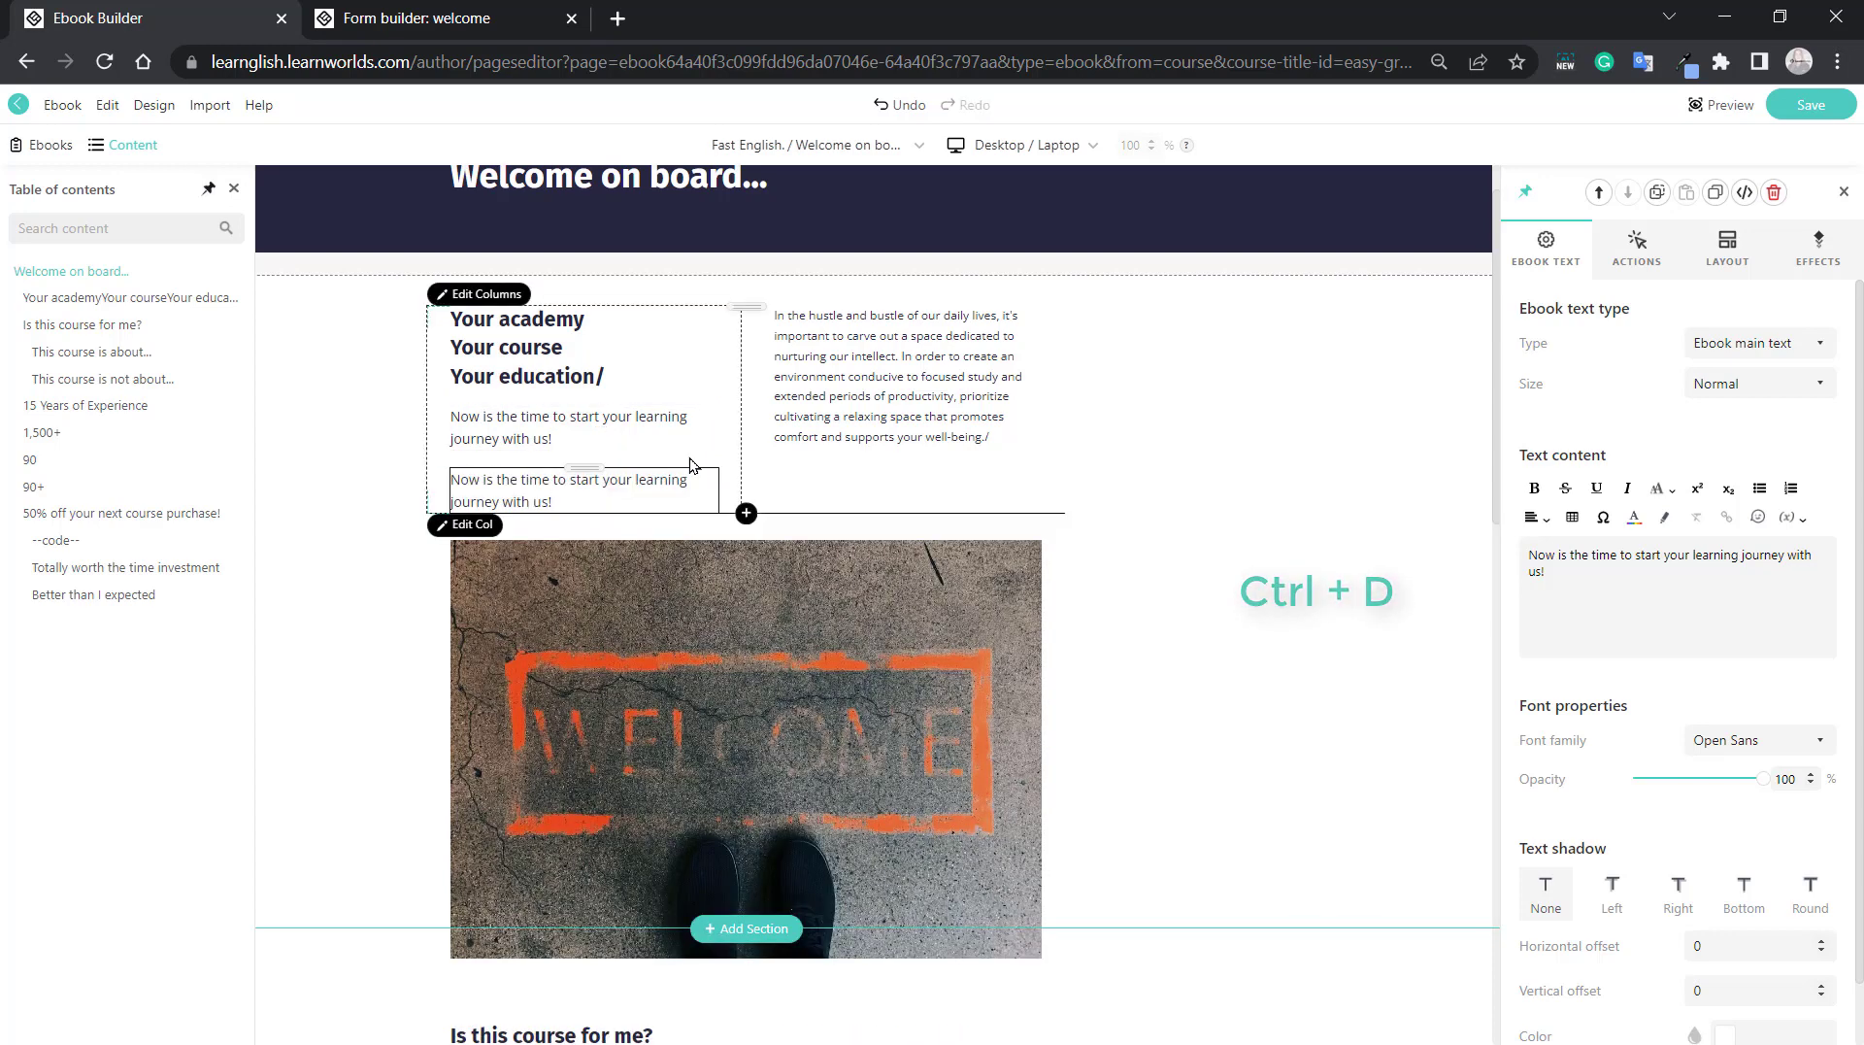
key(ctrl+z)
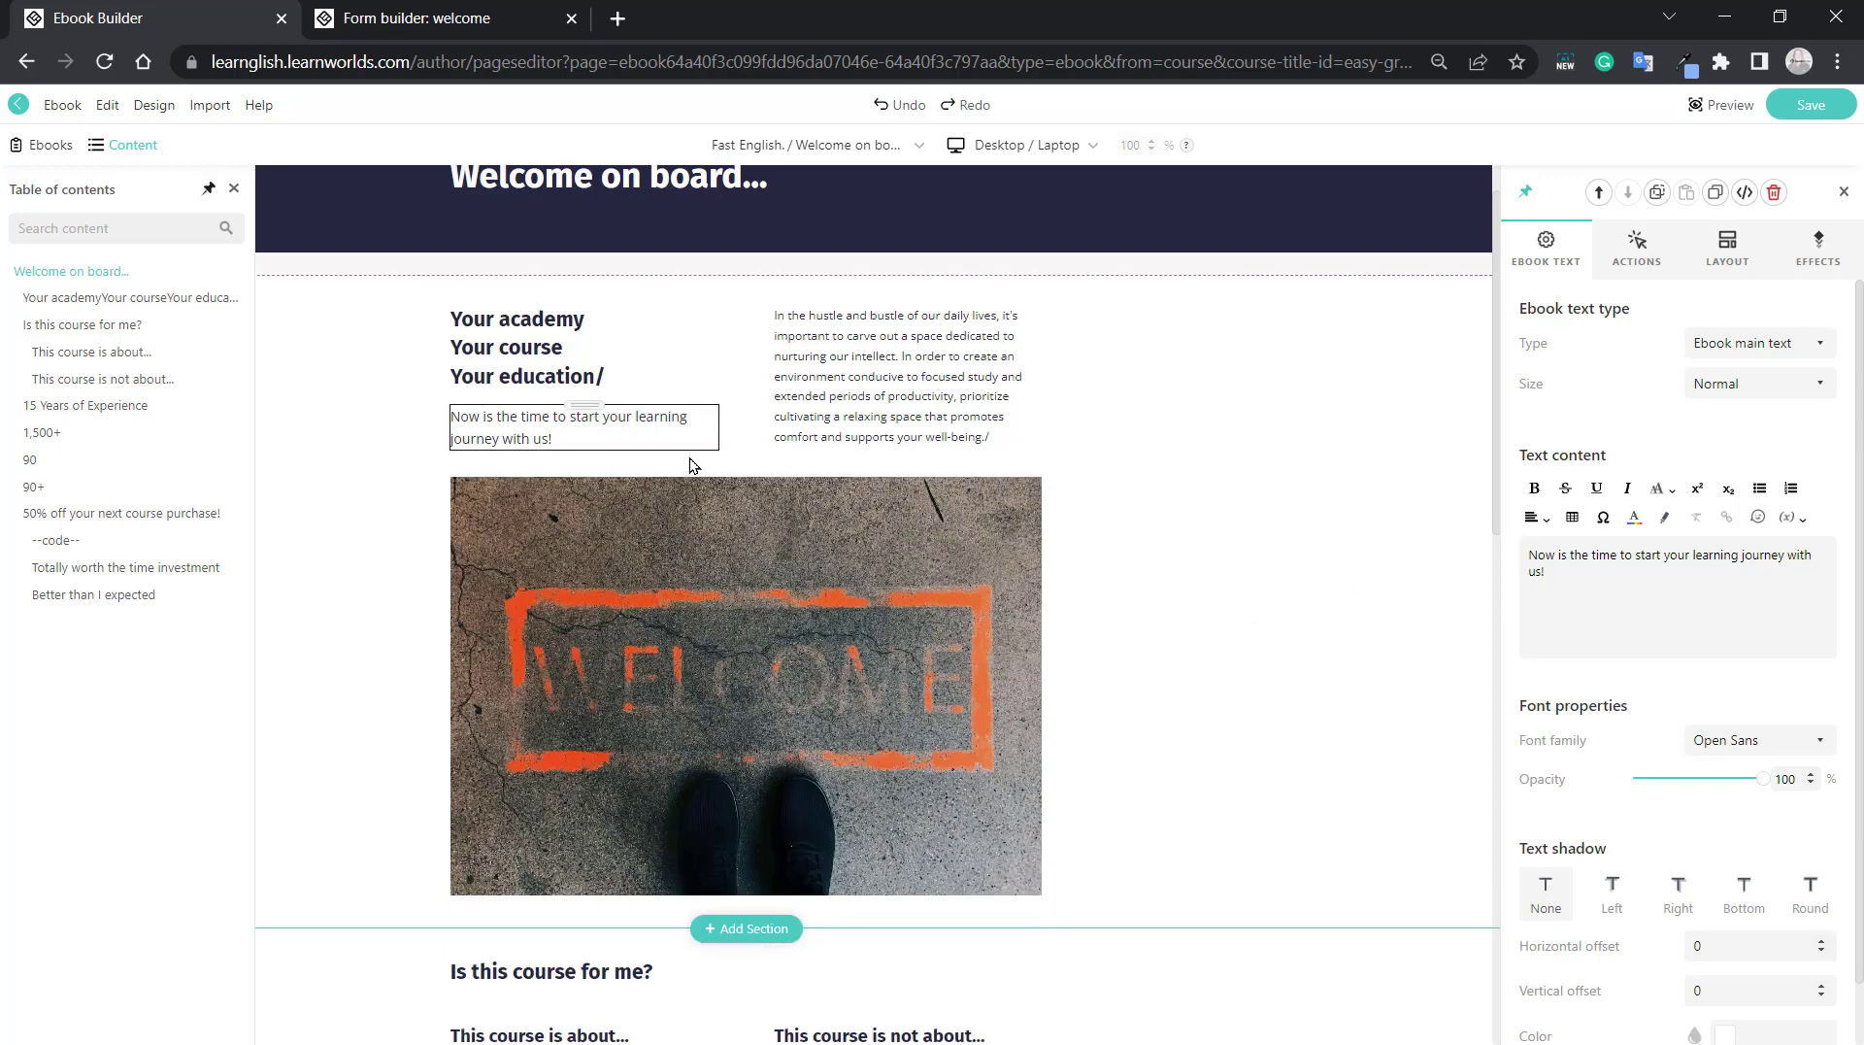
scroll(692, 465, down, 12)
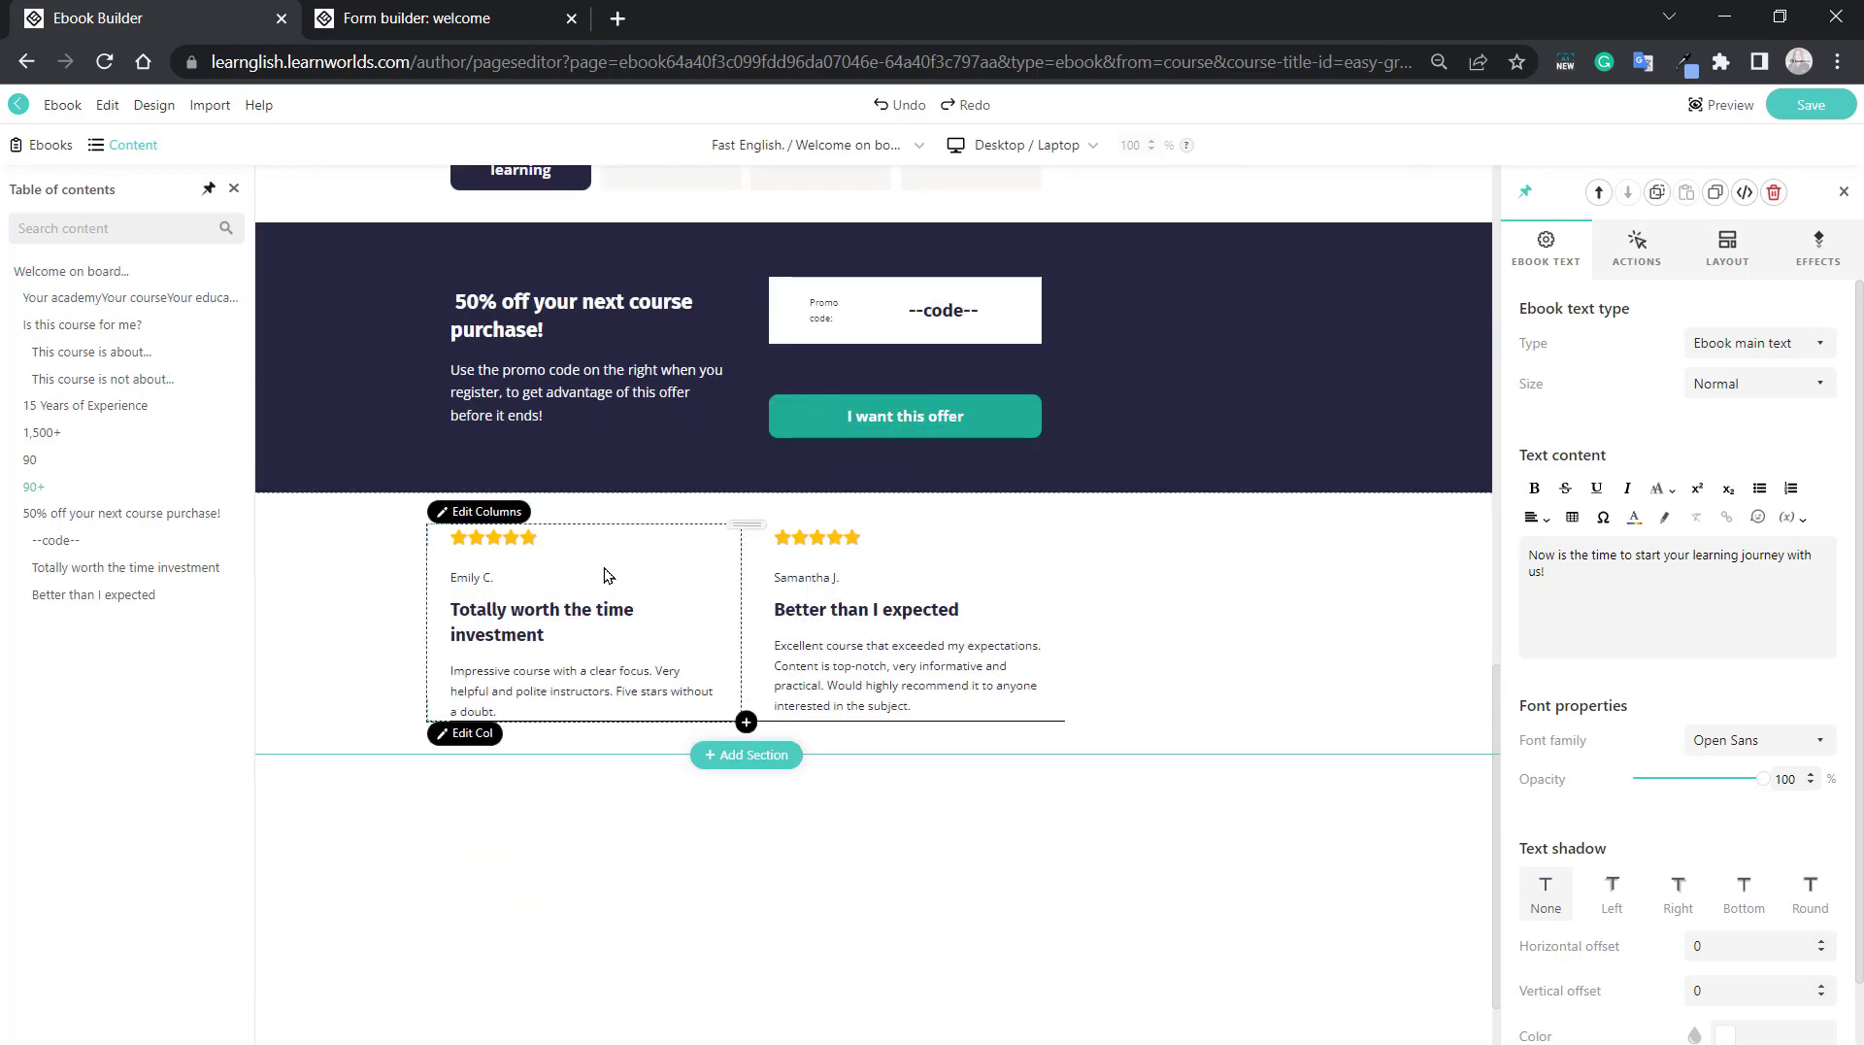
click(547, 535)
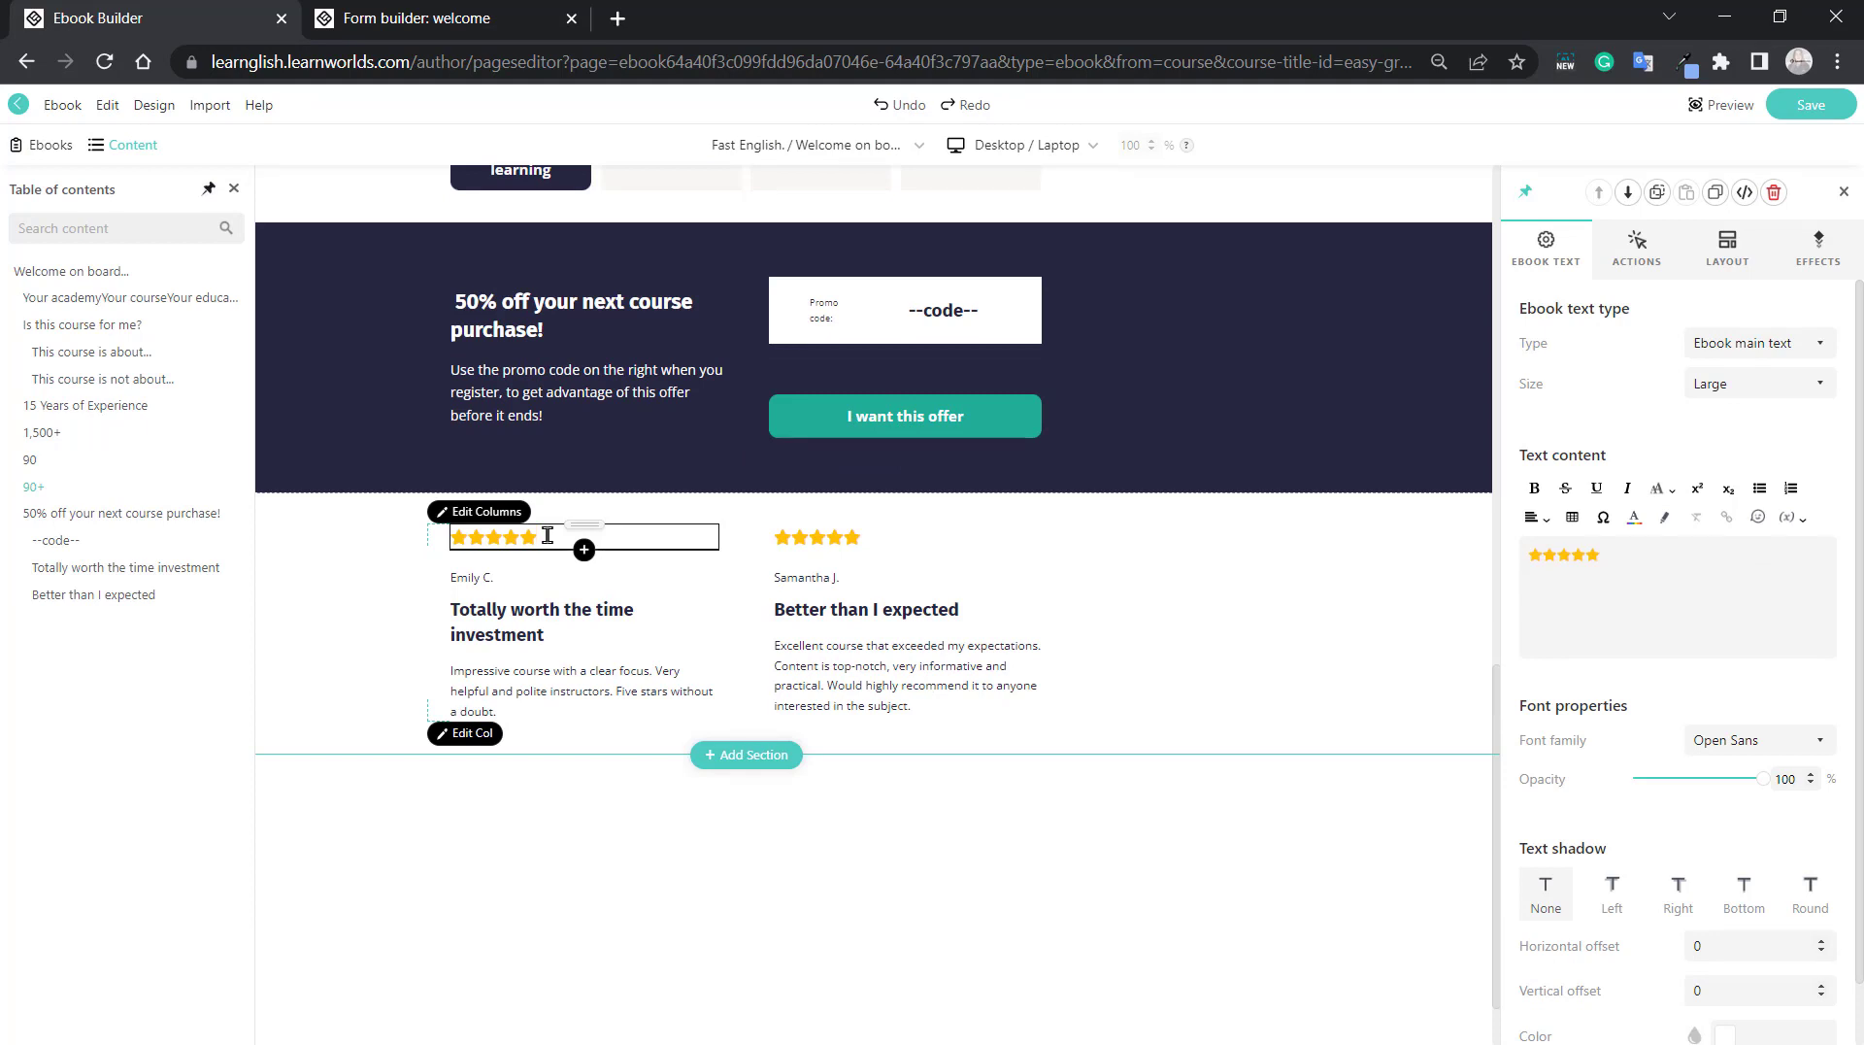
key(ctrl+d)
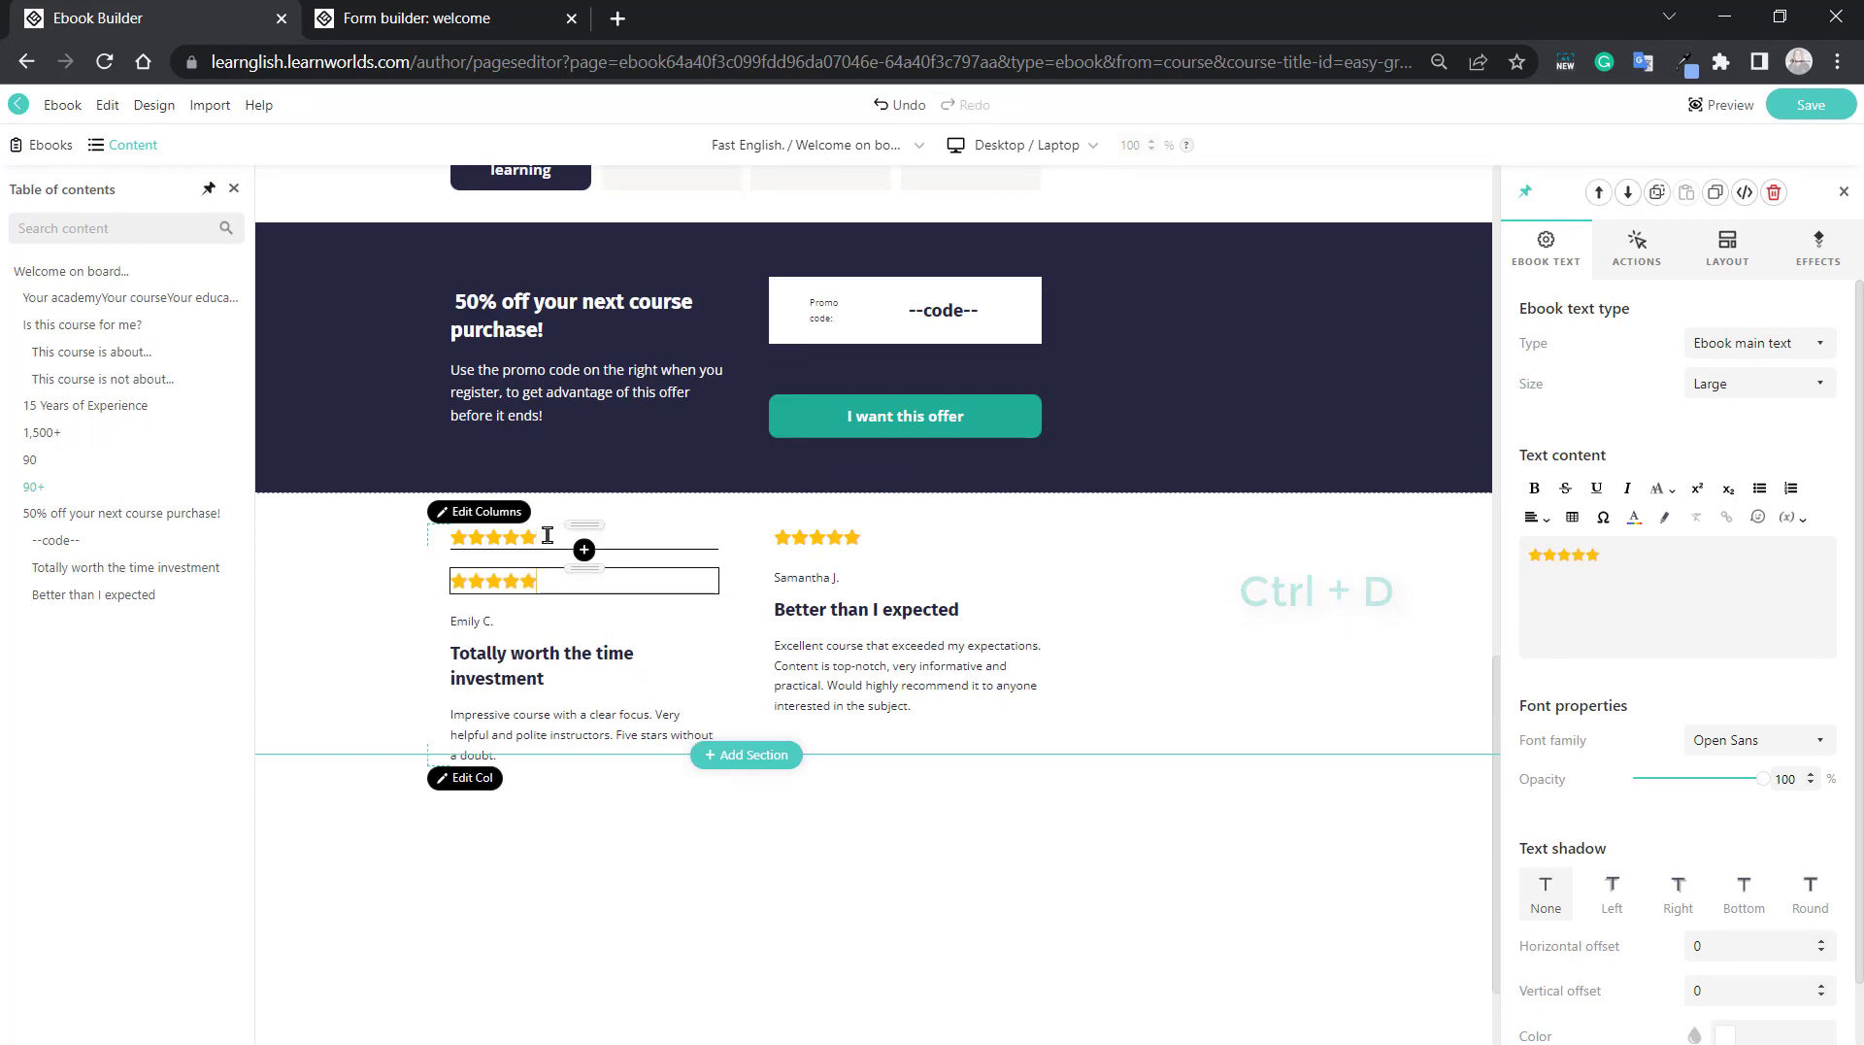
key(ctrl+z)
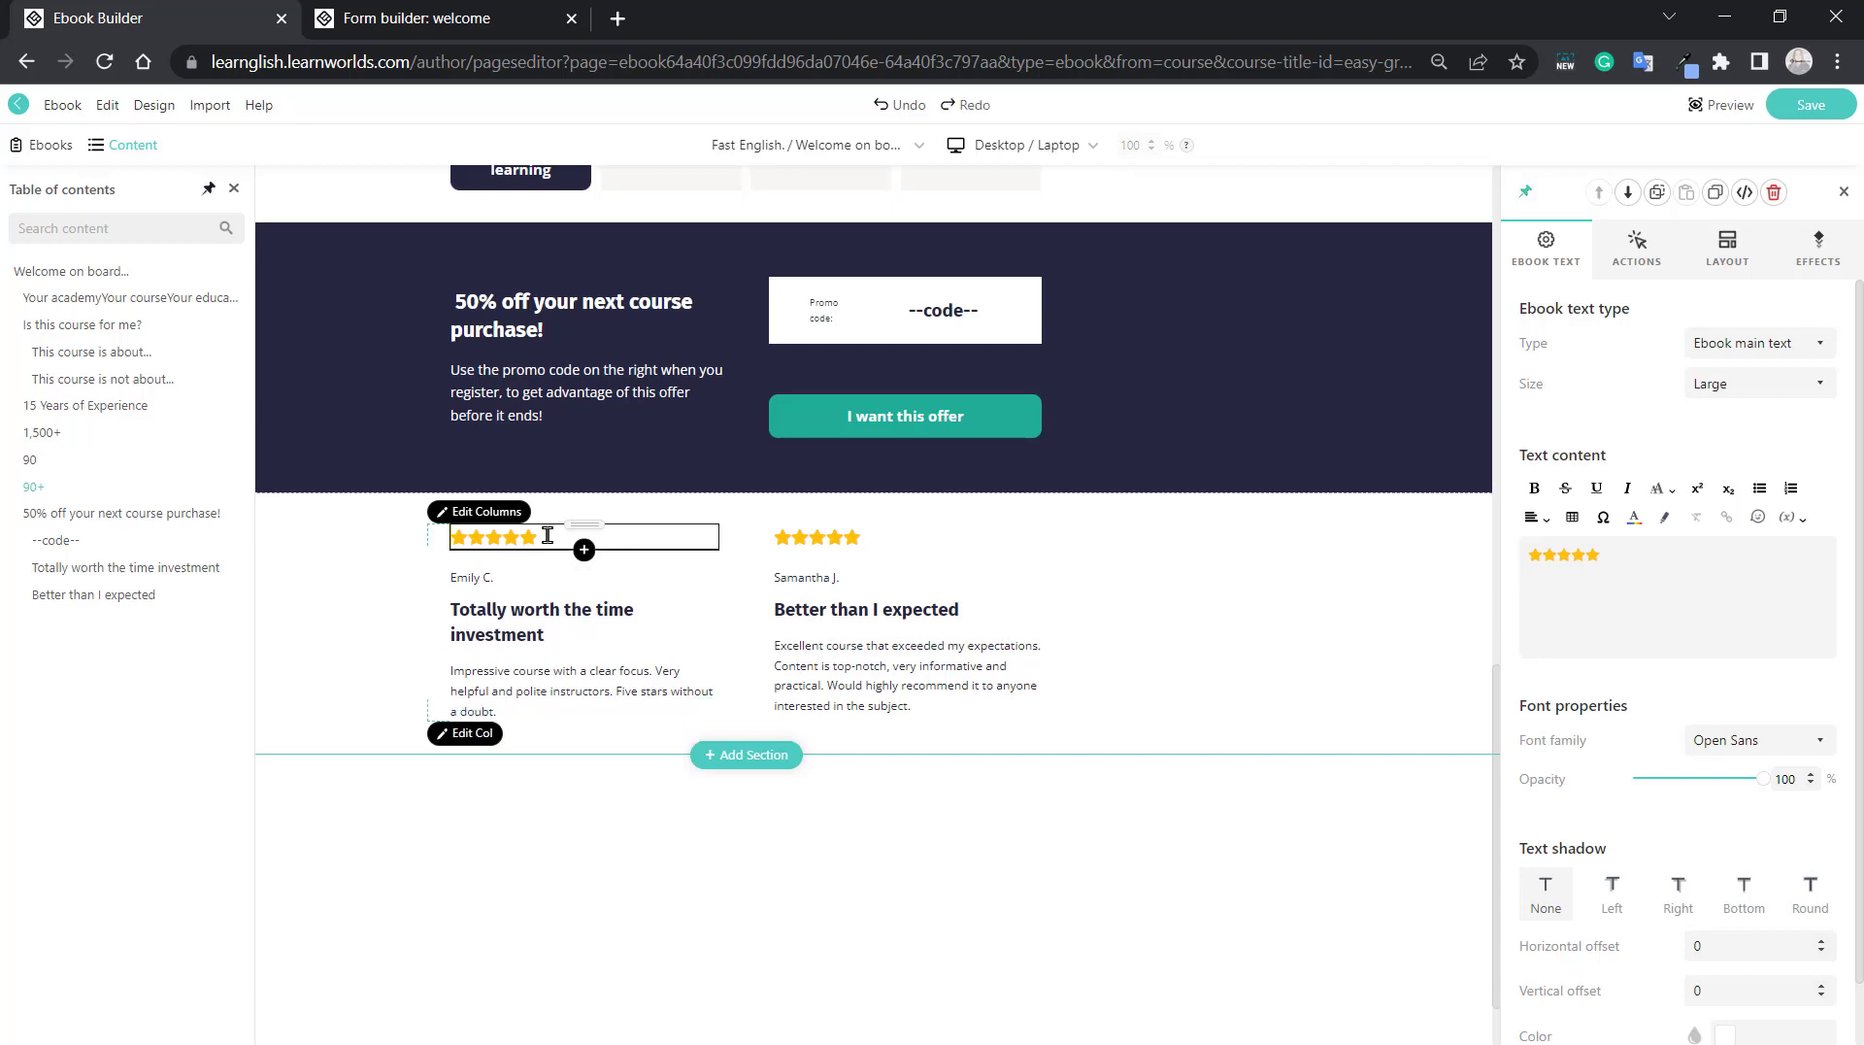
Clear all the text of the promo code paragraph under the "50% off your next course purchase!" heading and delete its empty block.
click(549, 408)
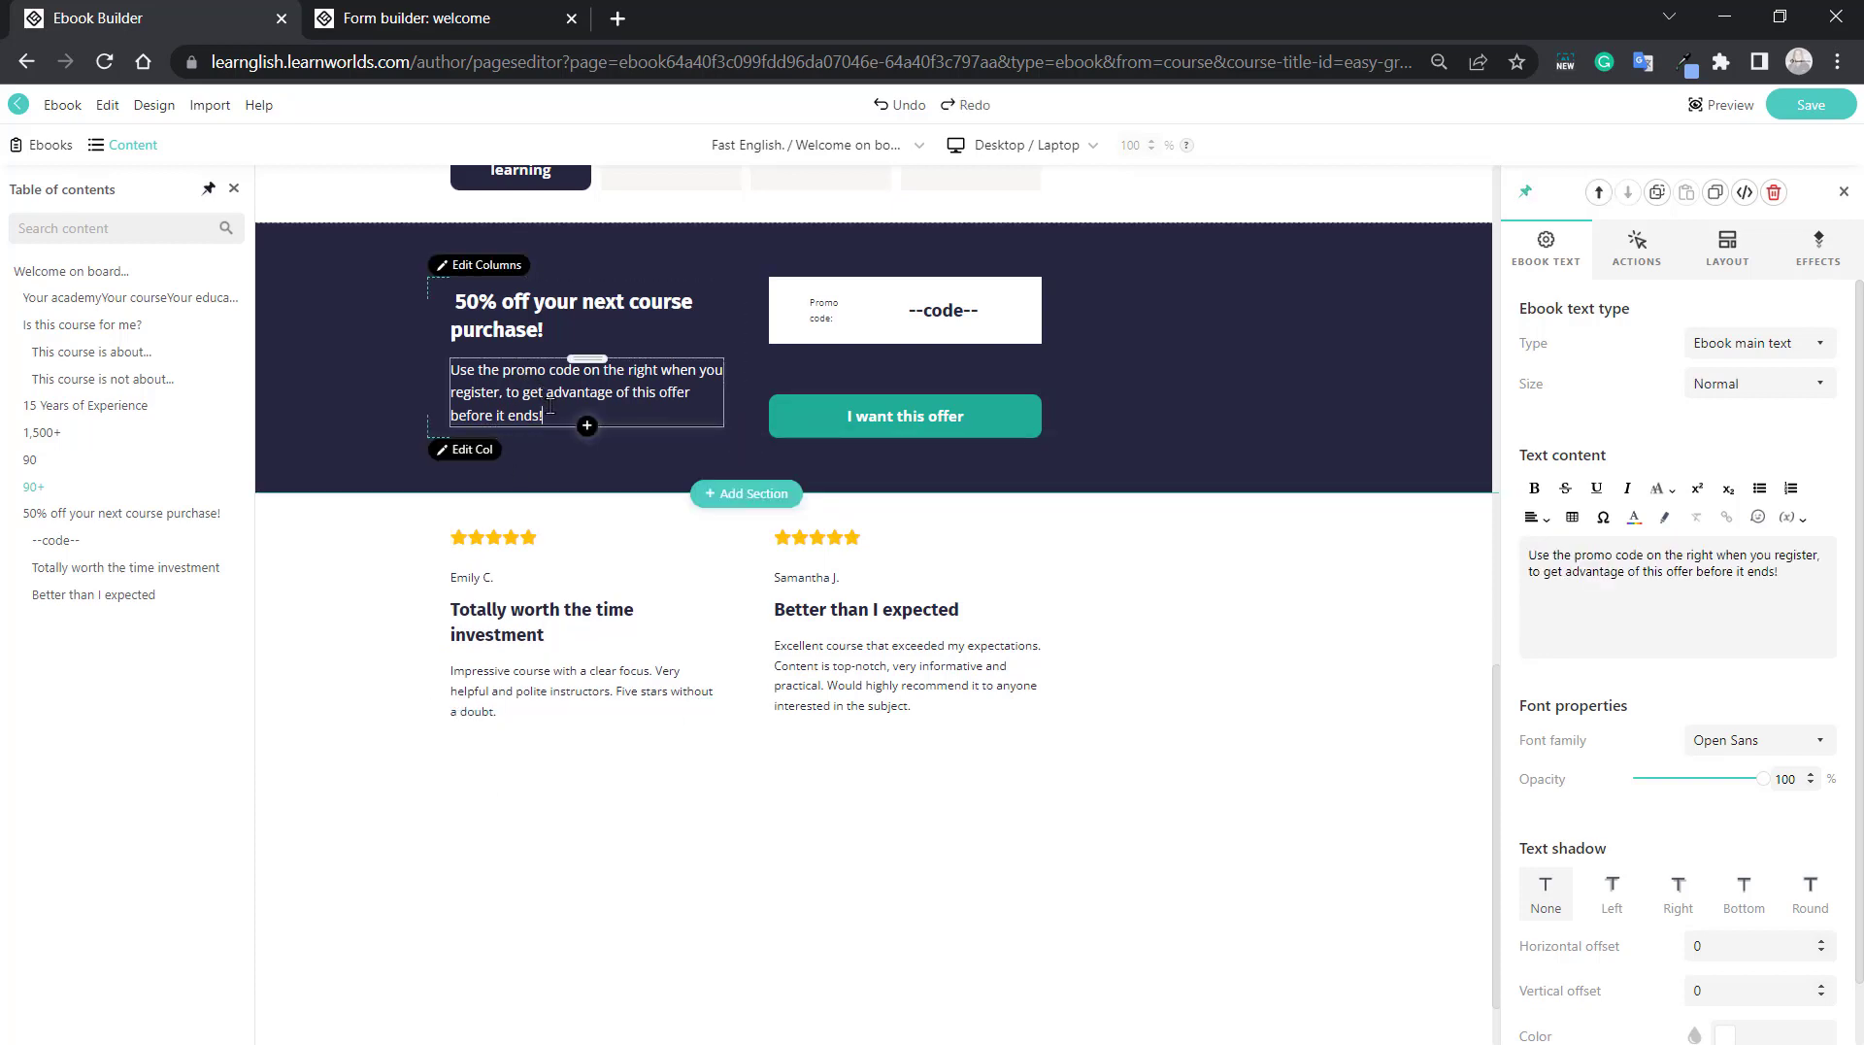
key(ctrl+a)
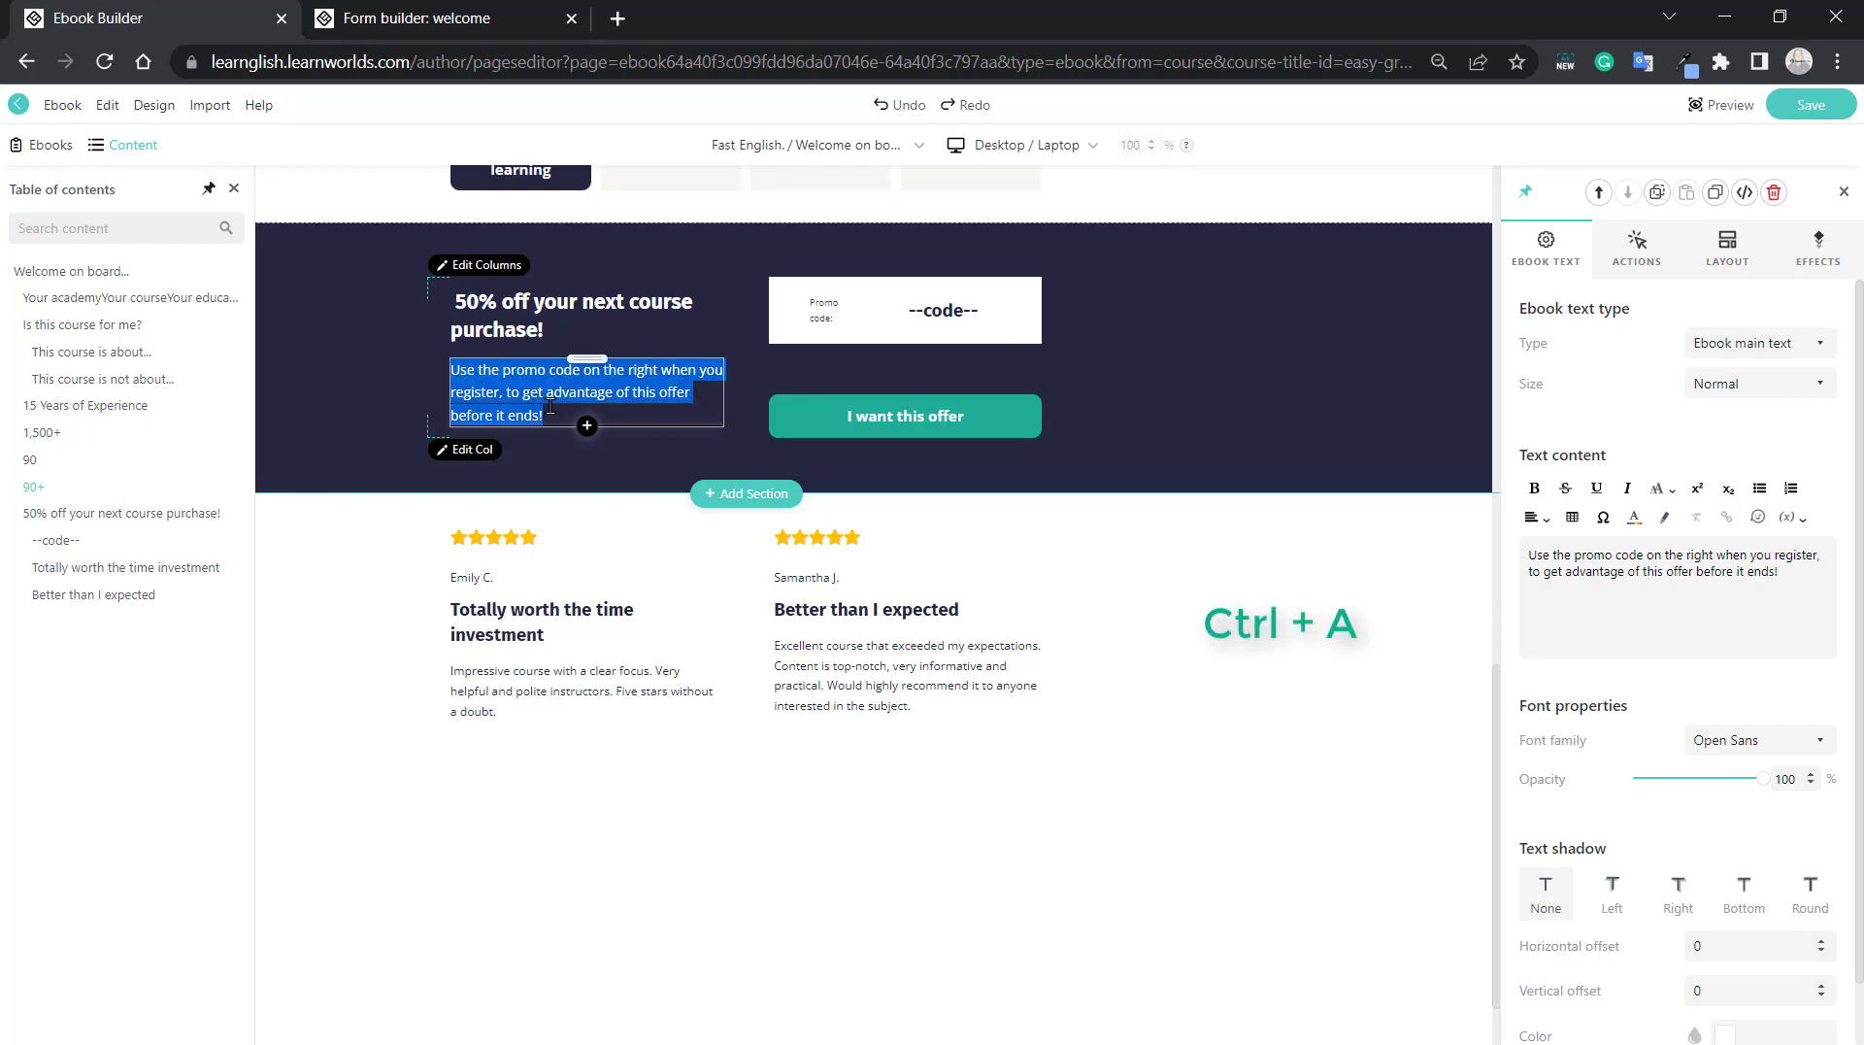
key(BackSpace)
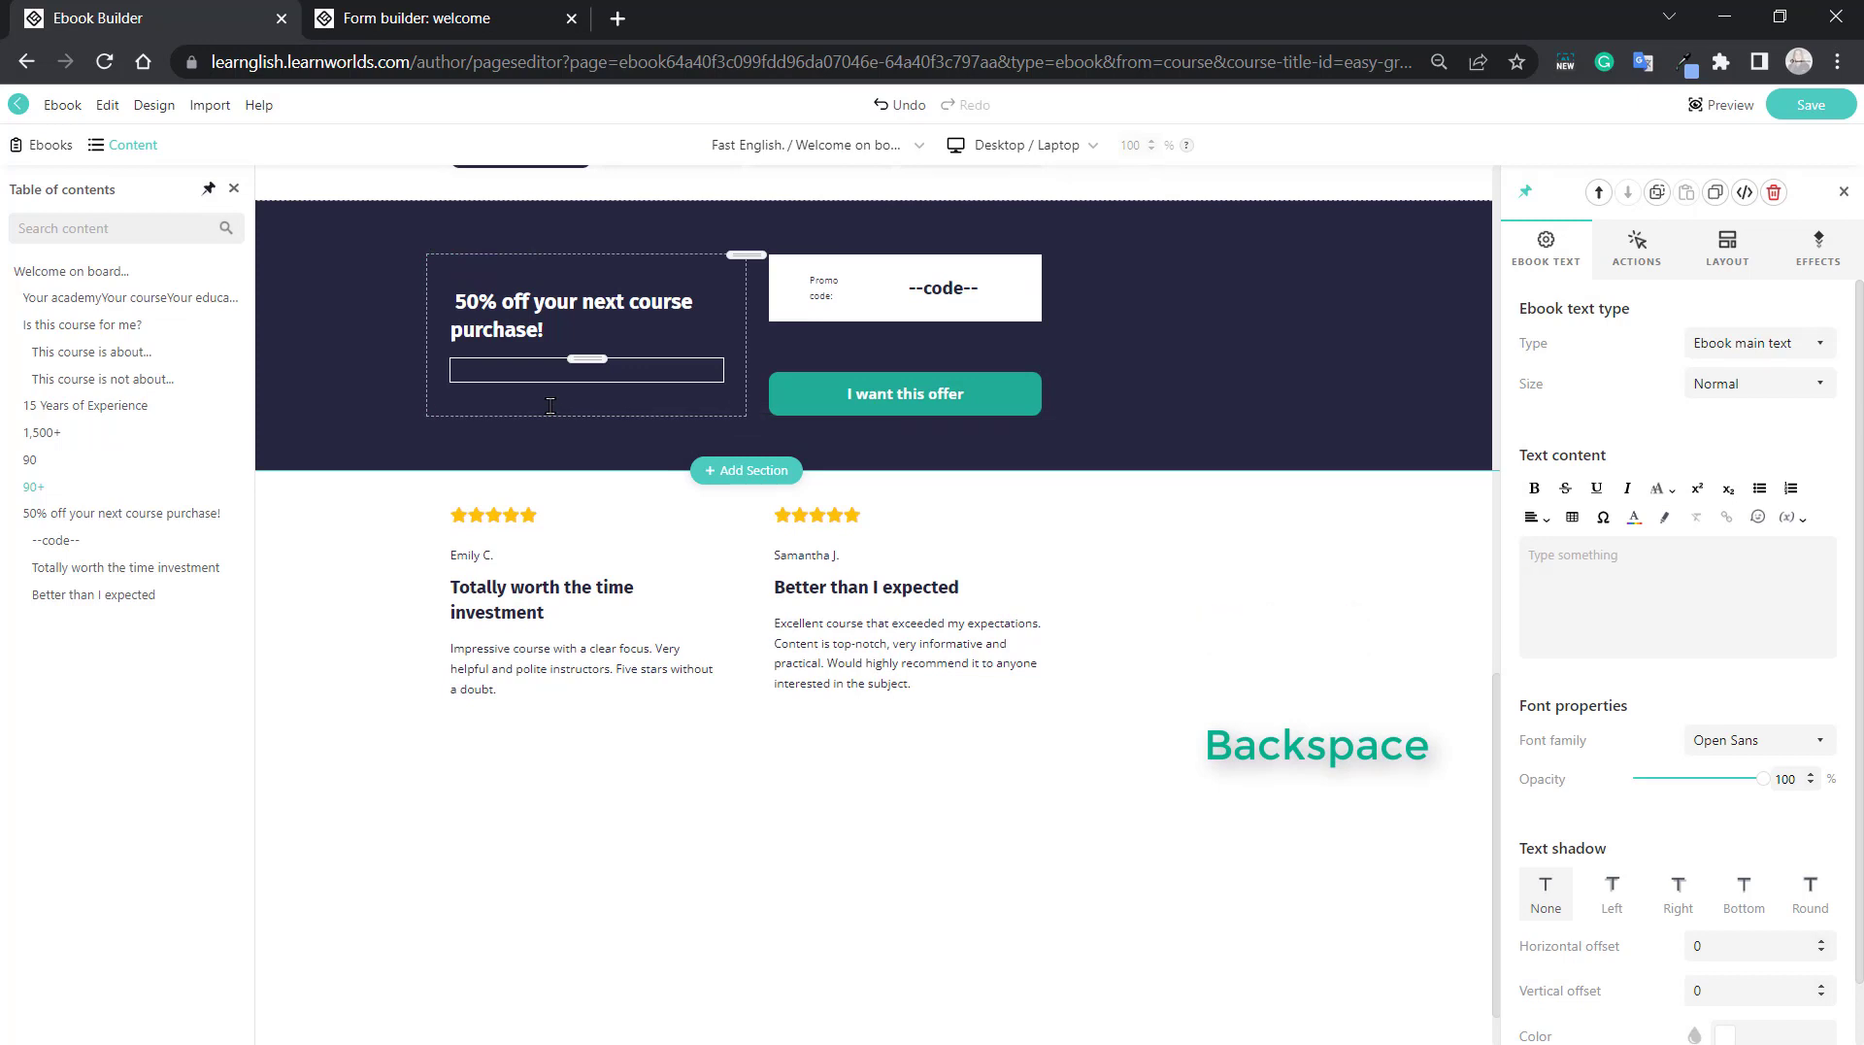
key(BackSpace)
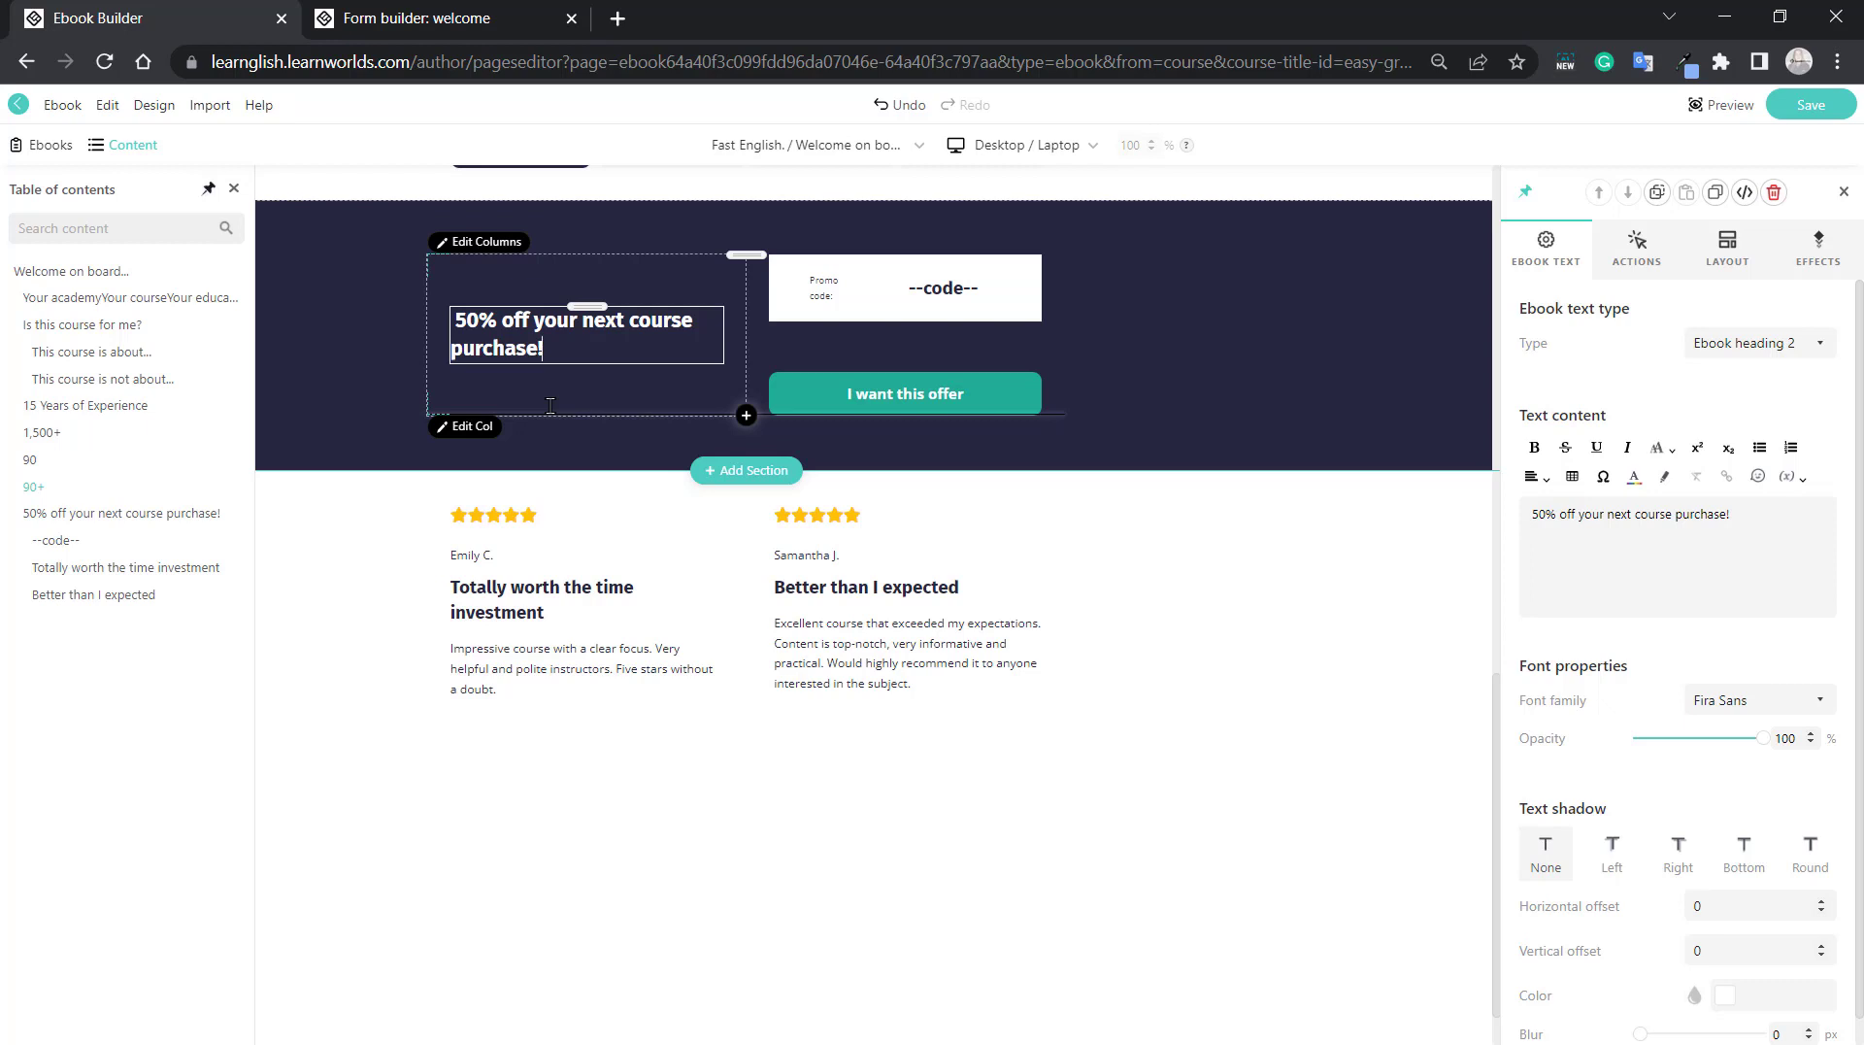
Enter a slash at the end of the "Totally worth the time investment" heading to call up the list of insertable blocks.
key(Tab)
key(Tab)
key(Tab)
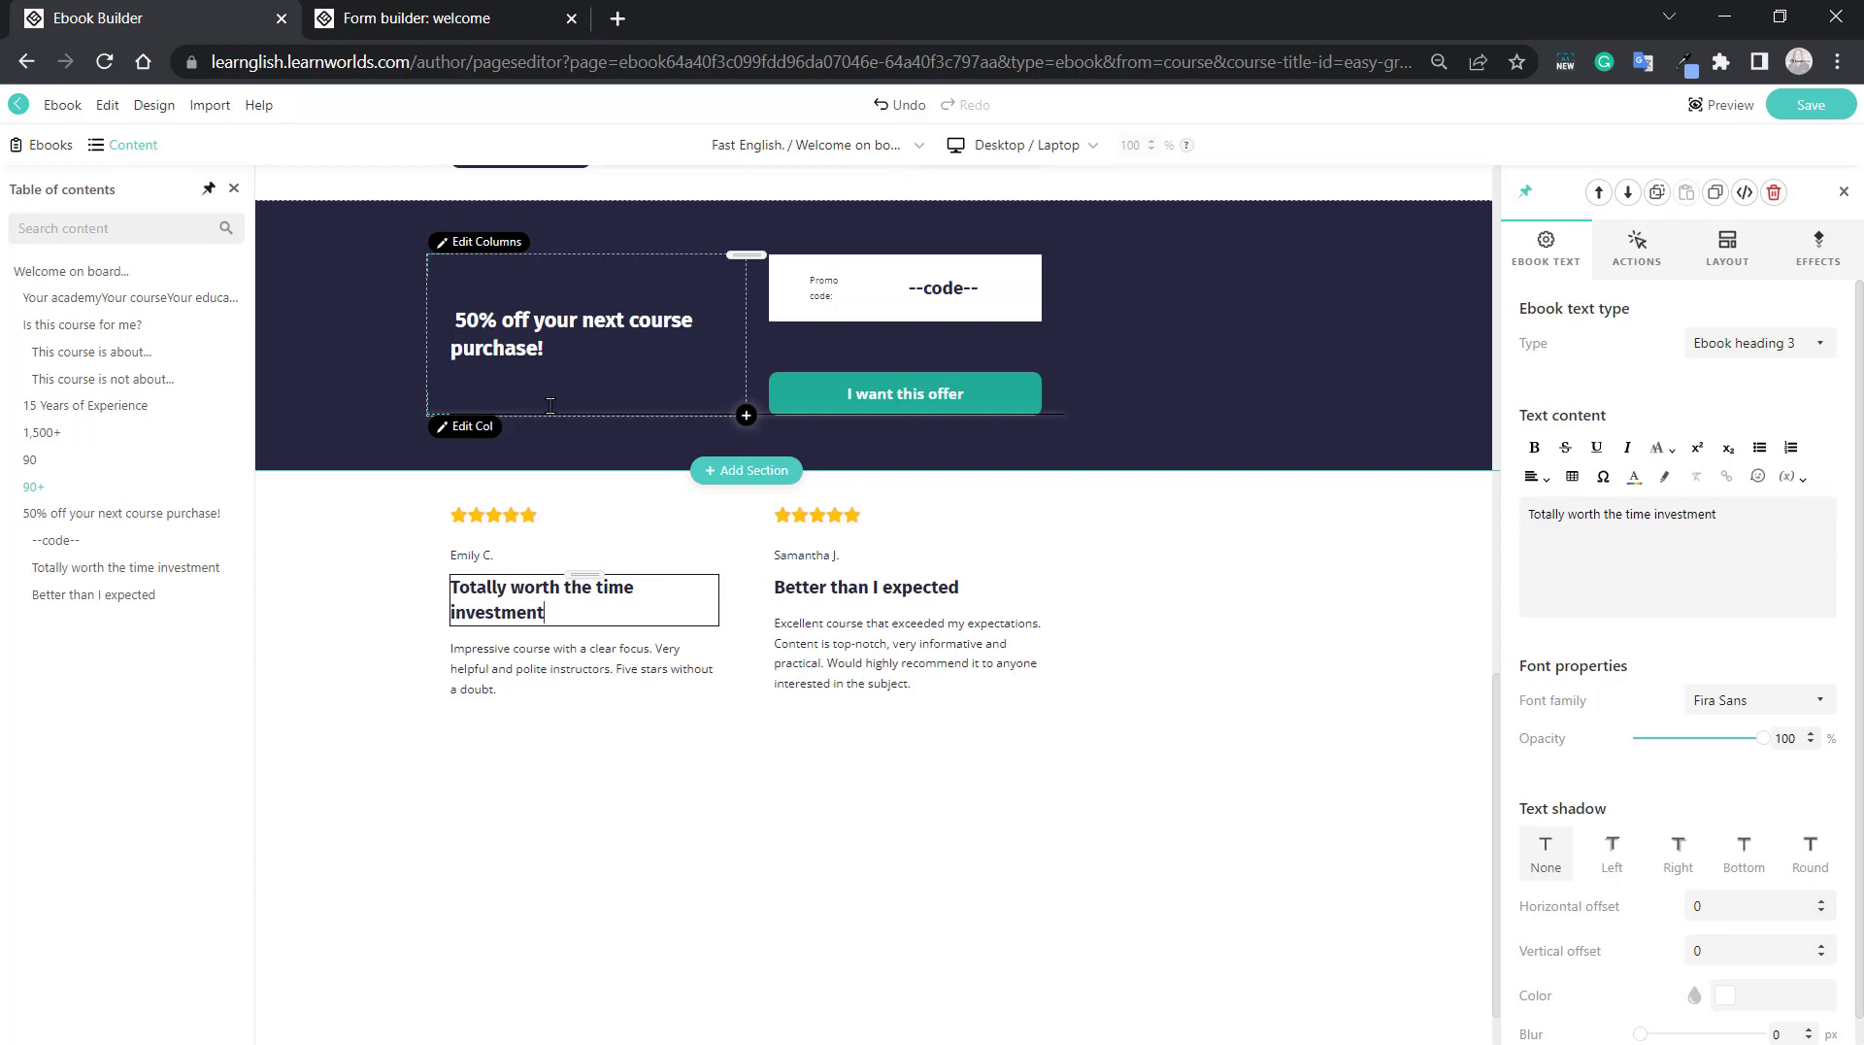
key(slash)
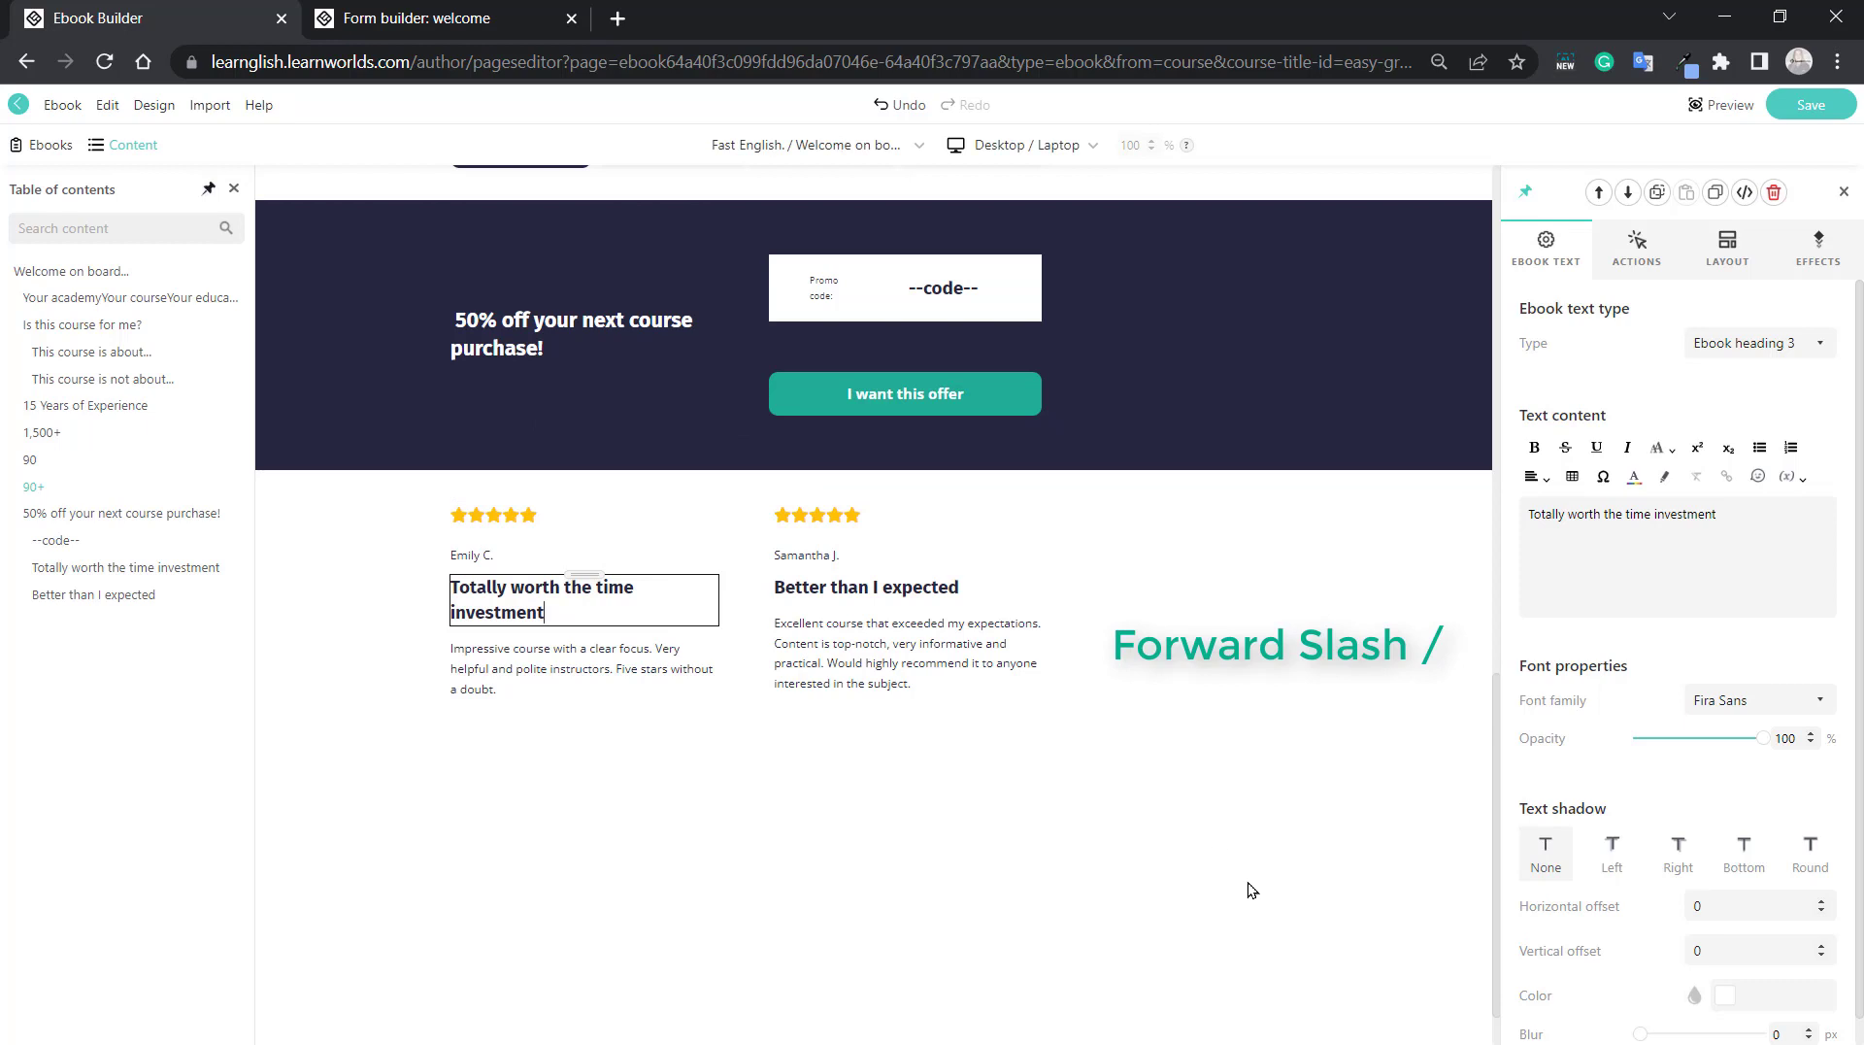
text(/)
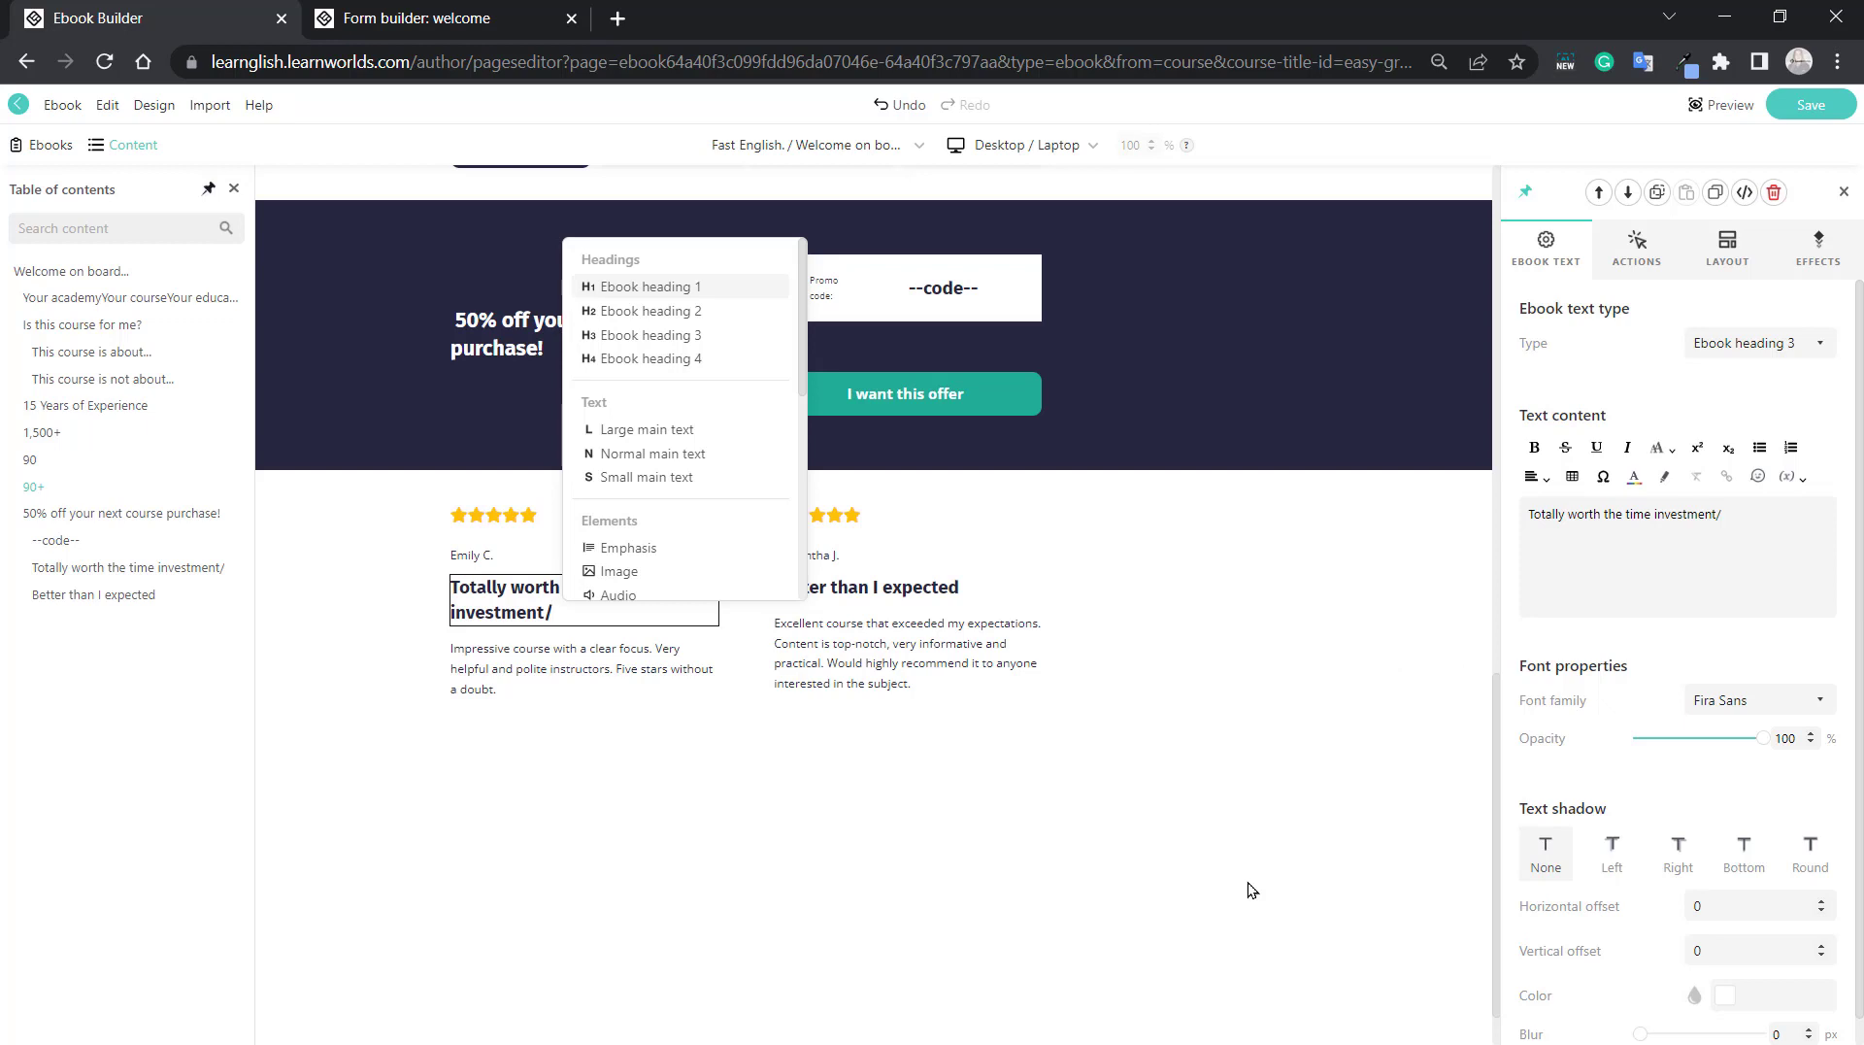
Look through the list of insertable blocks, from the headings down to the Turn into options and back up.
key(Down)
key(Down)
key(Down)
key(Up)
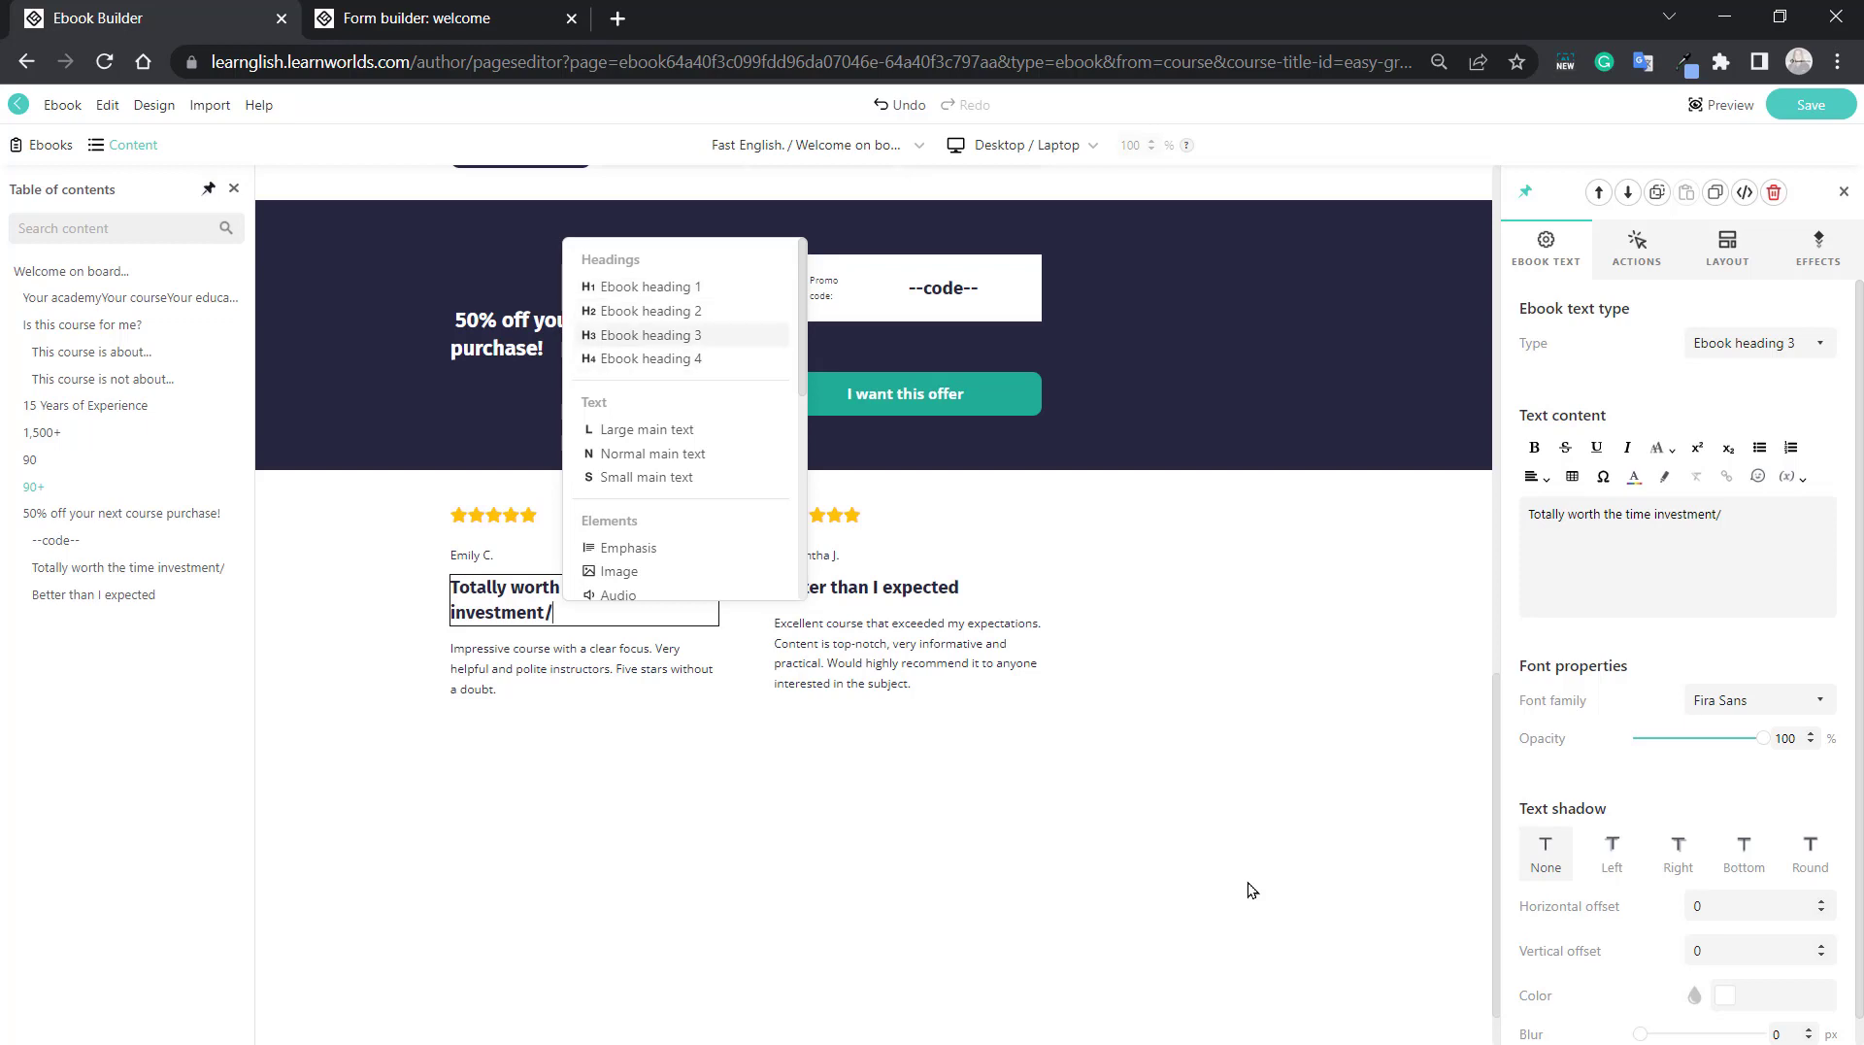
key(Up)
key(Up)
key(Down)
key(Down)
key(Down)
key(Down)
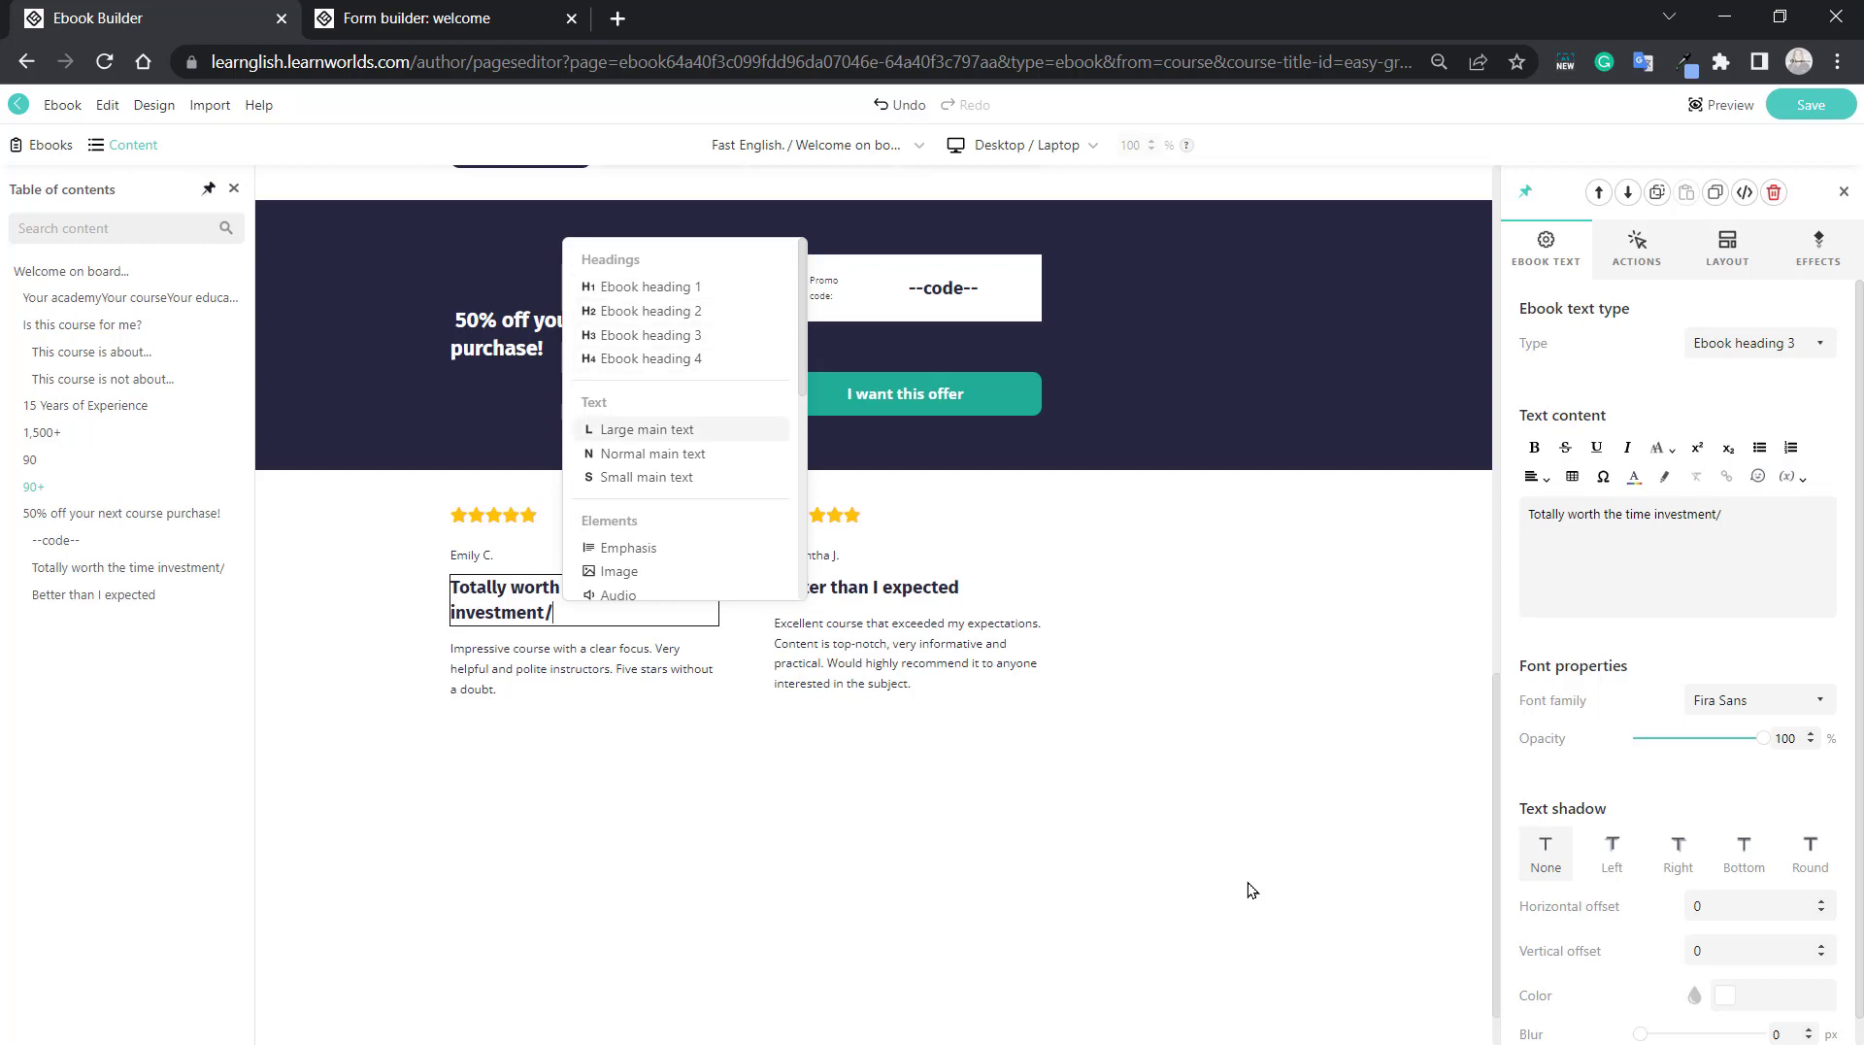
key(Down)
key(Down)
key(Down)
key(Down)
key(Down)
key(Down)
key(Down)
key(Down)
key(Down)
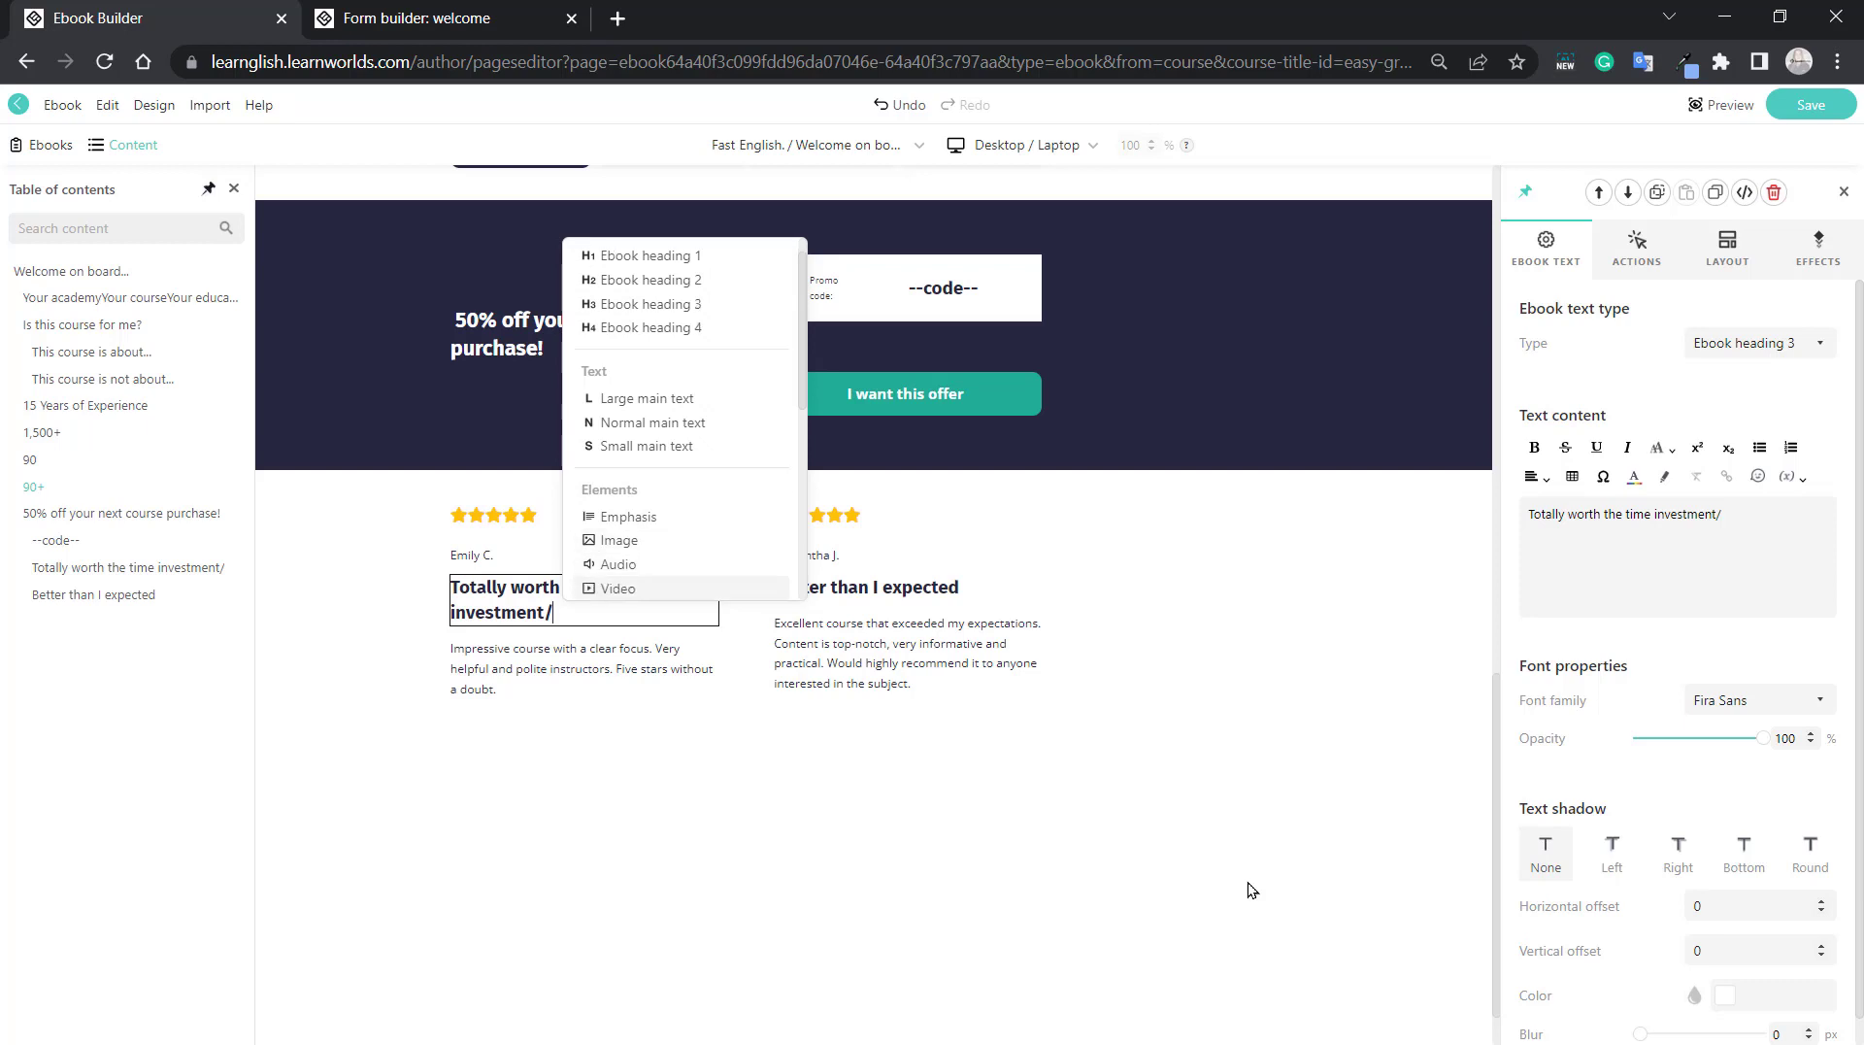
key(Down)
key(Down)
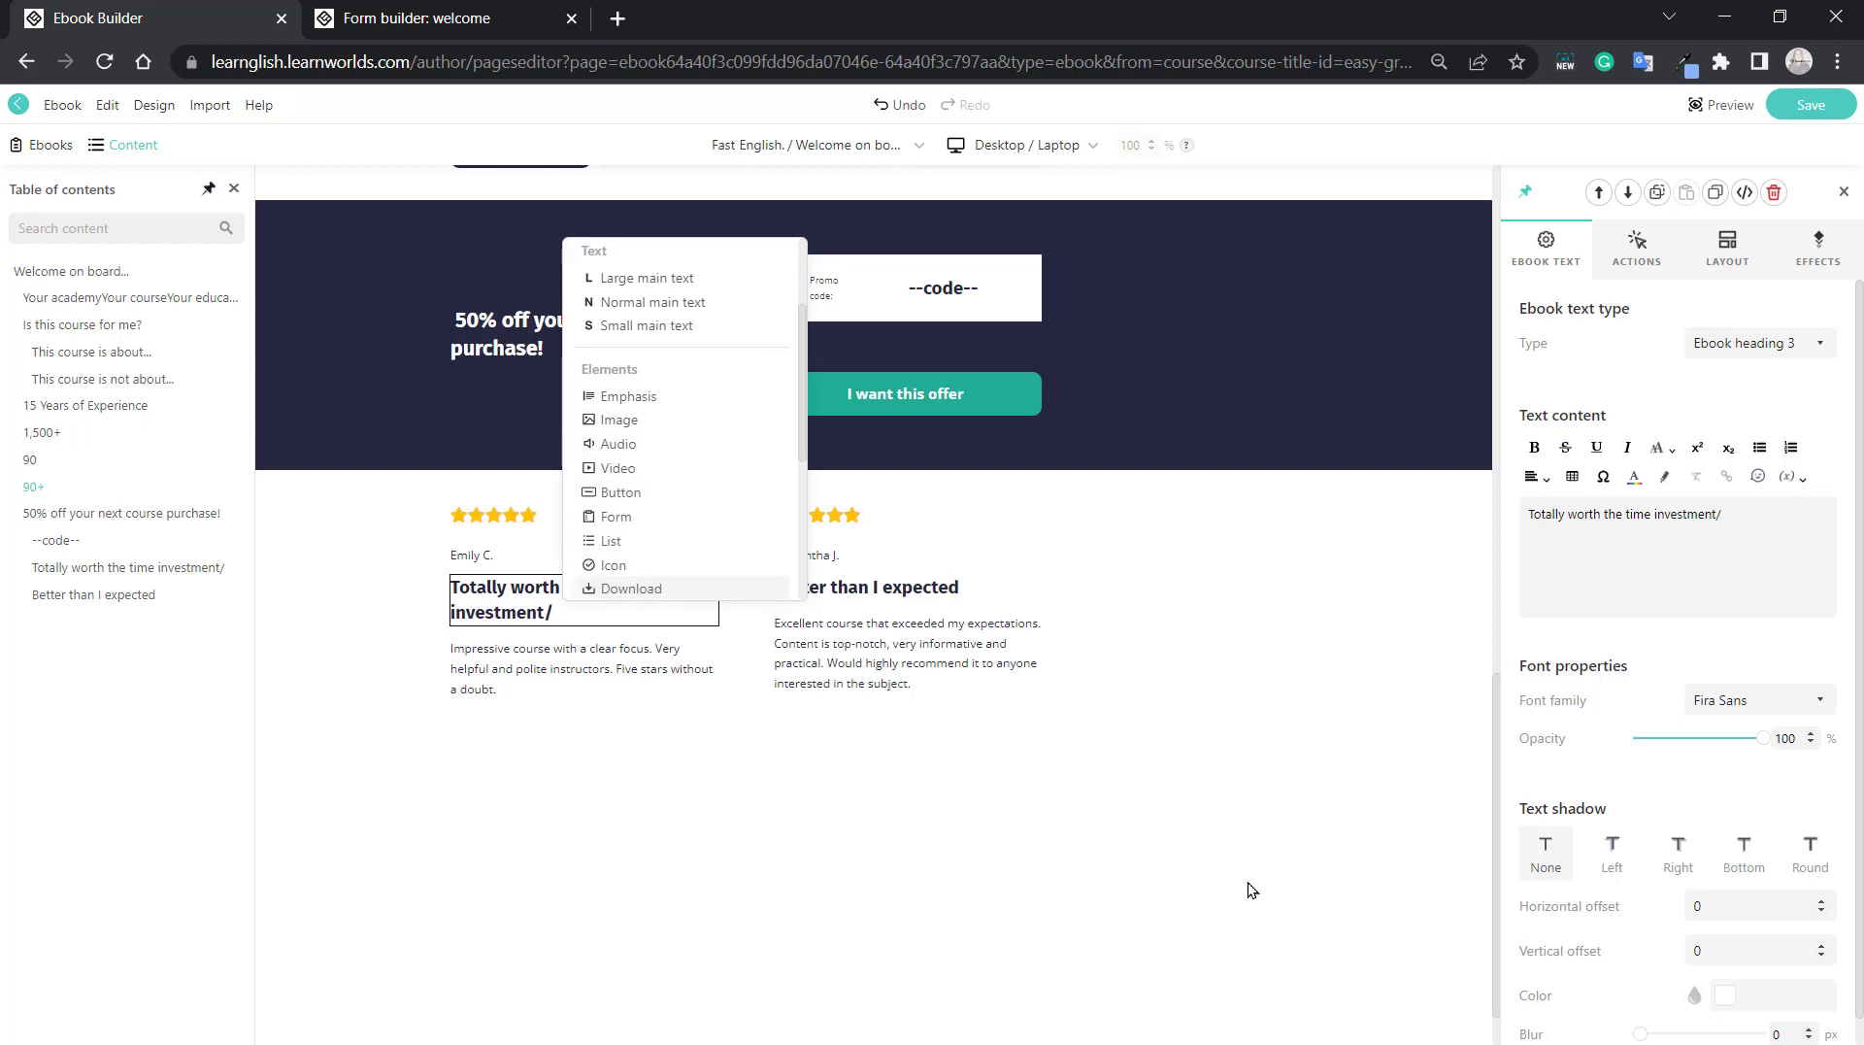
key(Down)
key(Down)
key(Down)
key(Down)
key(Down)
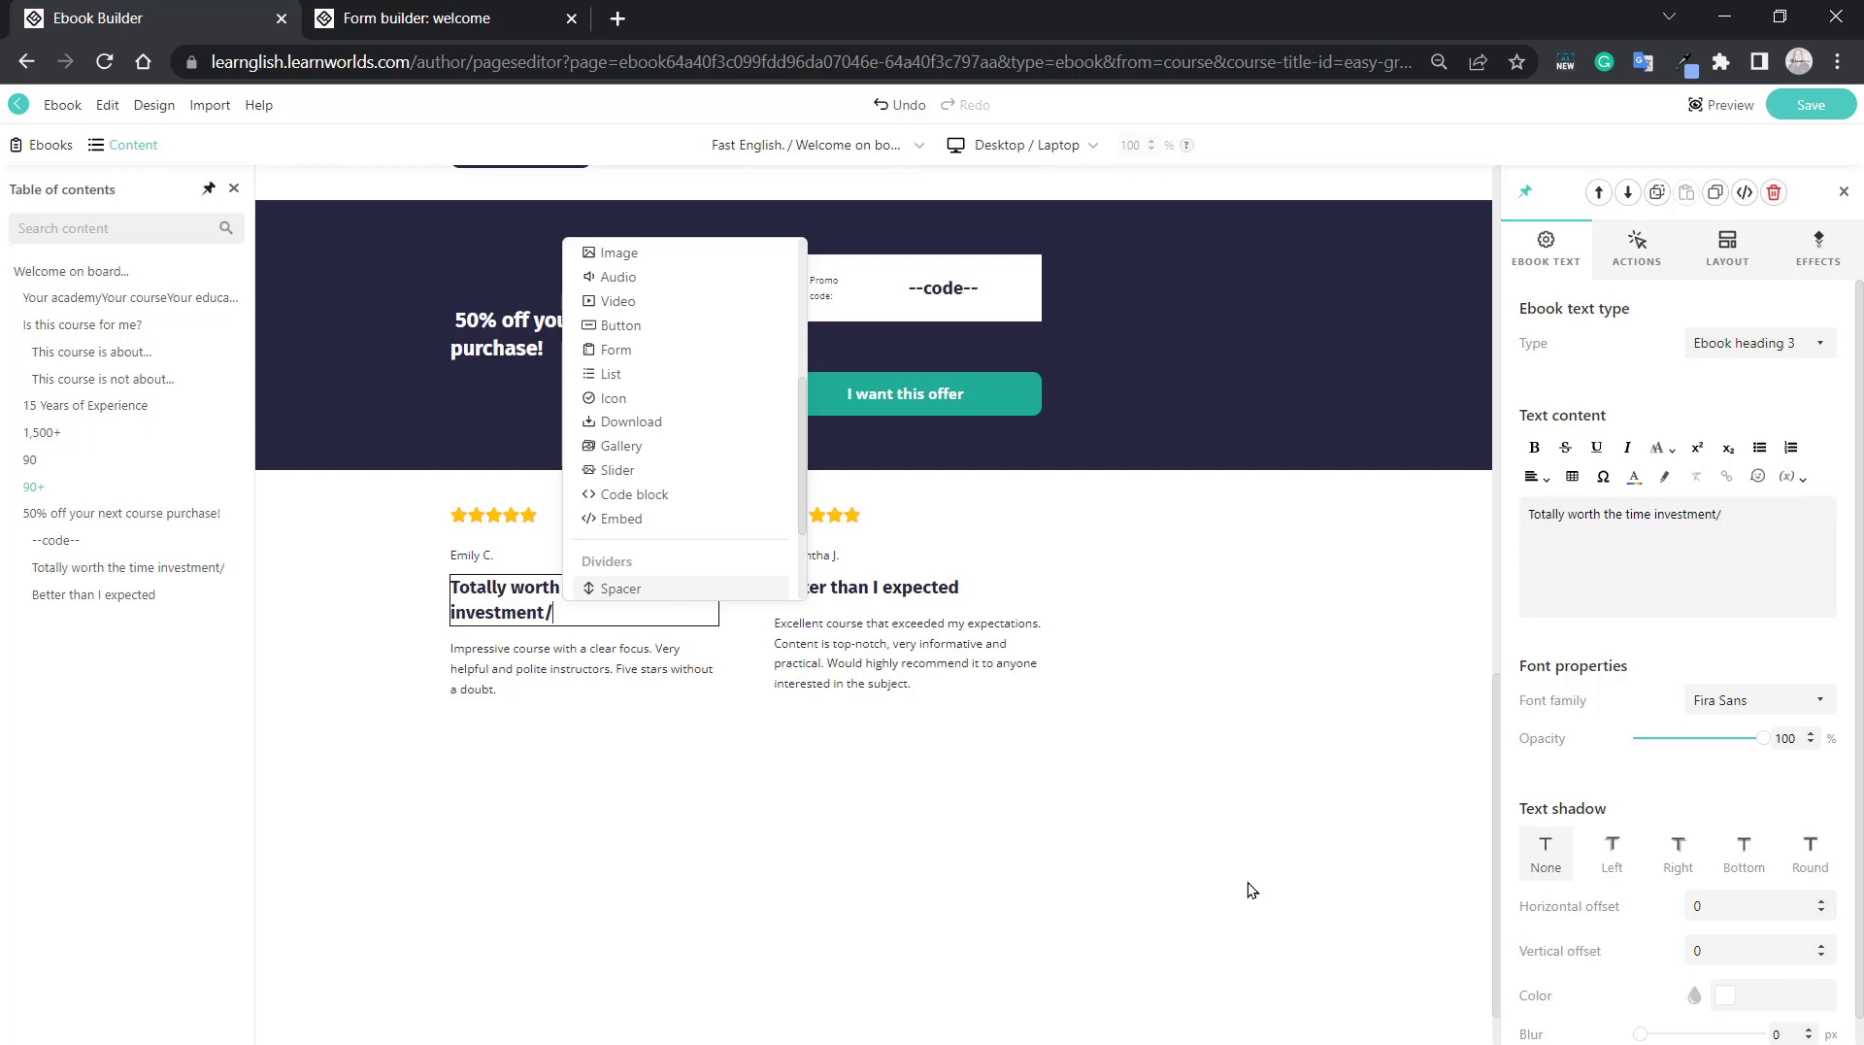
key(Down)
key(Down)
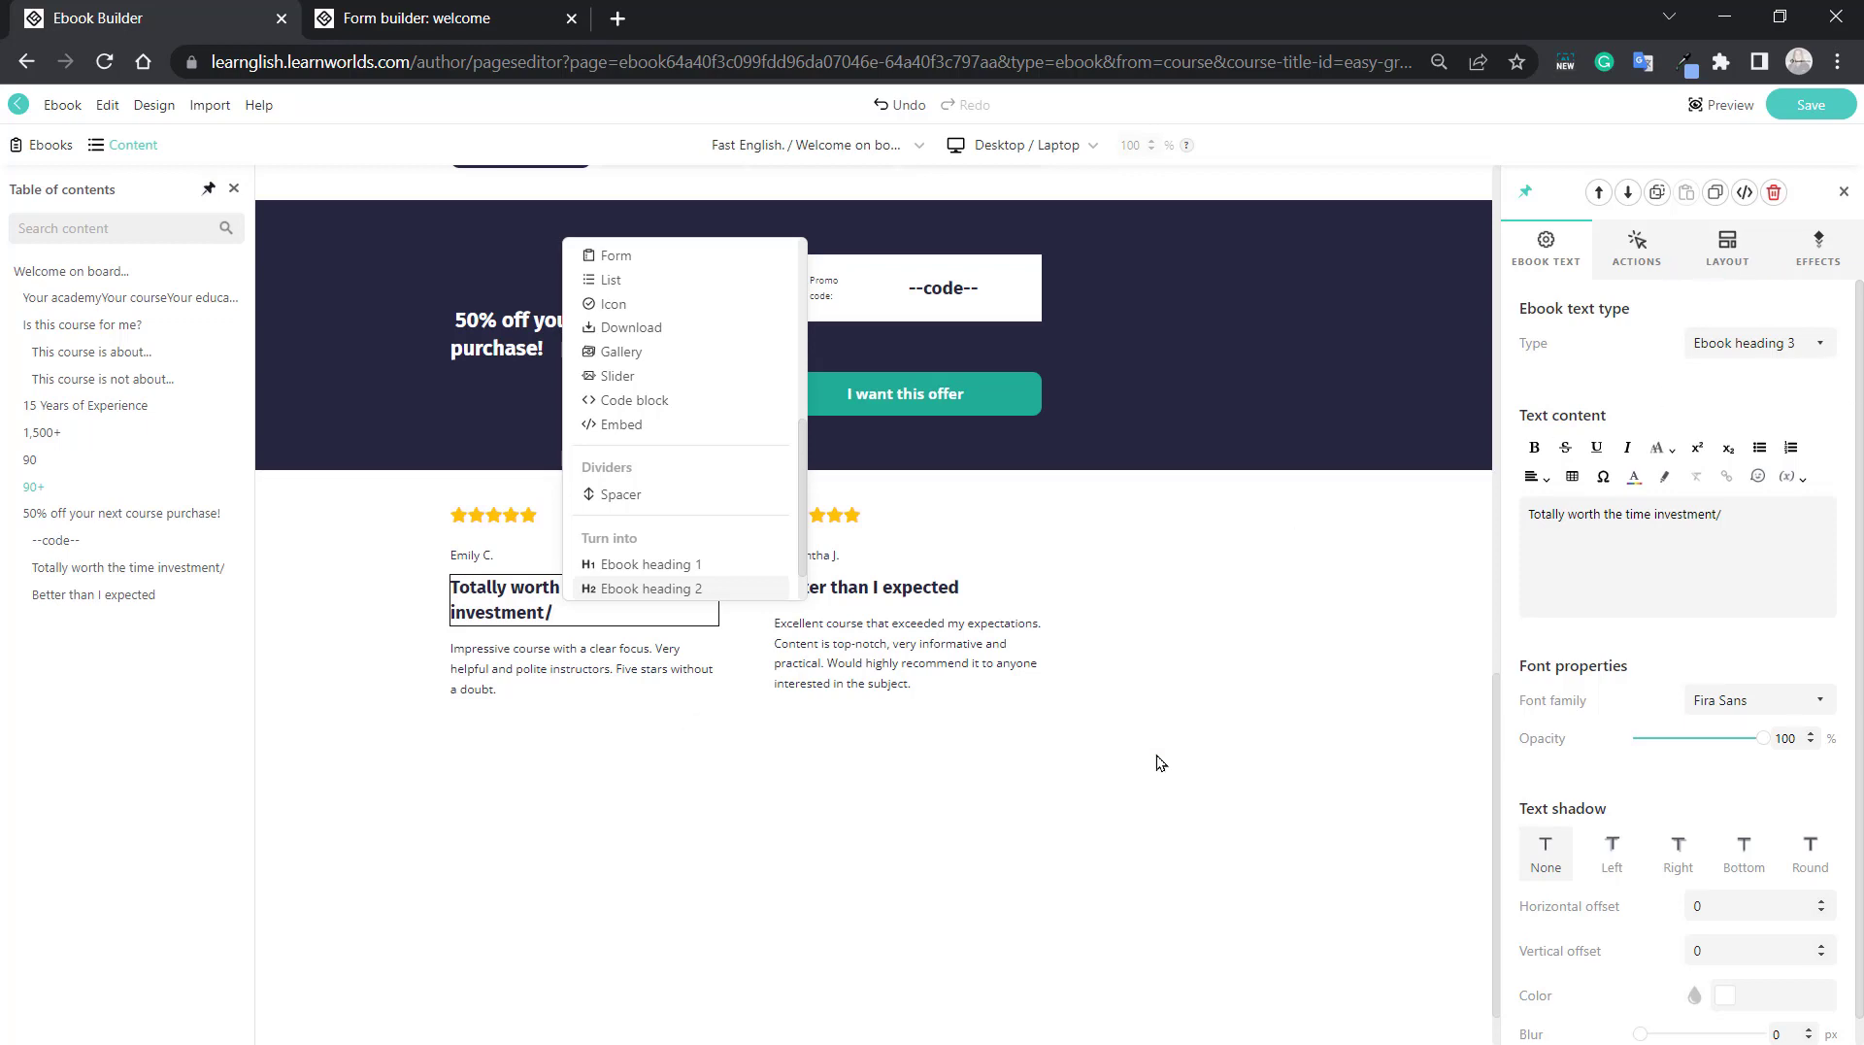
key(Up)
key(Up)
key(Up)
key(Up)
key(Up)
key(Up)
key(Up)
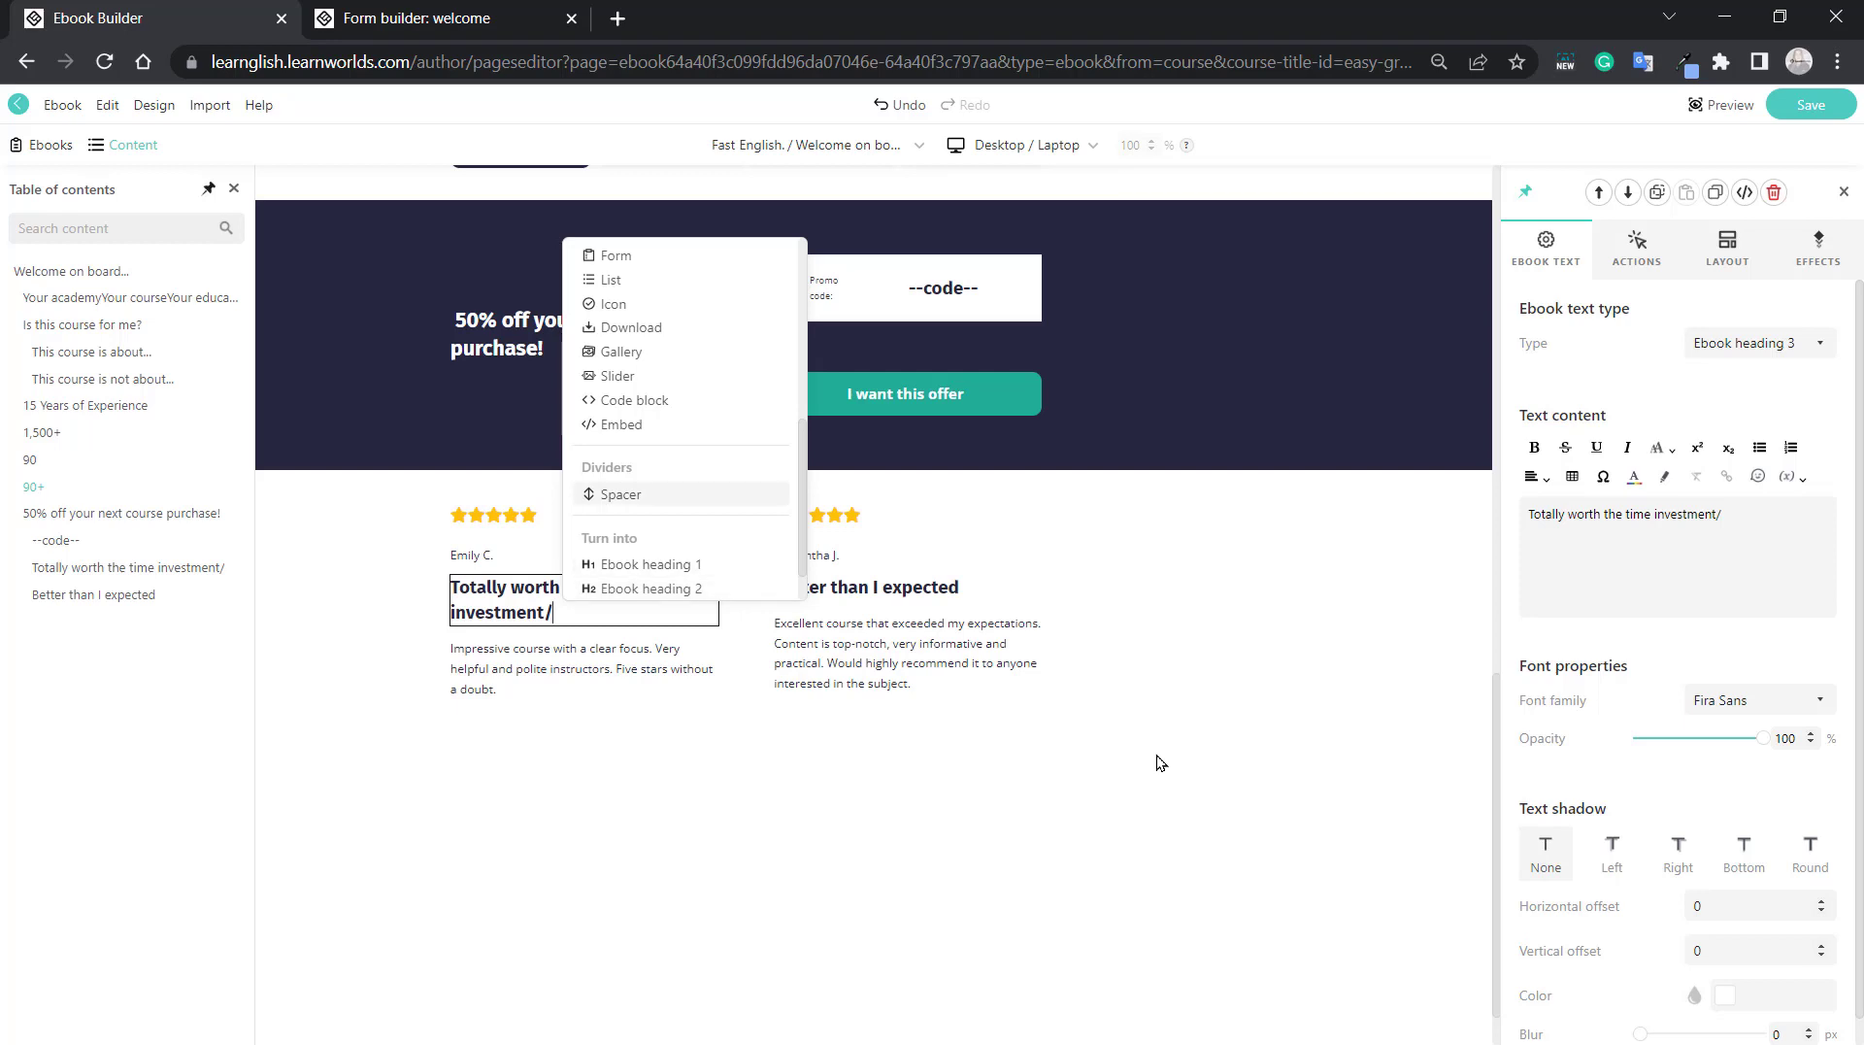
key(Up)
key(Up)
key(Up)
key(Up)
key(Up)
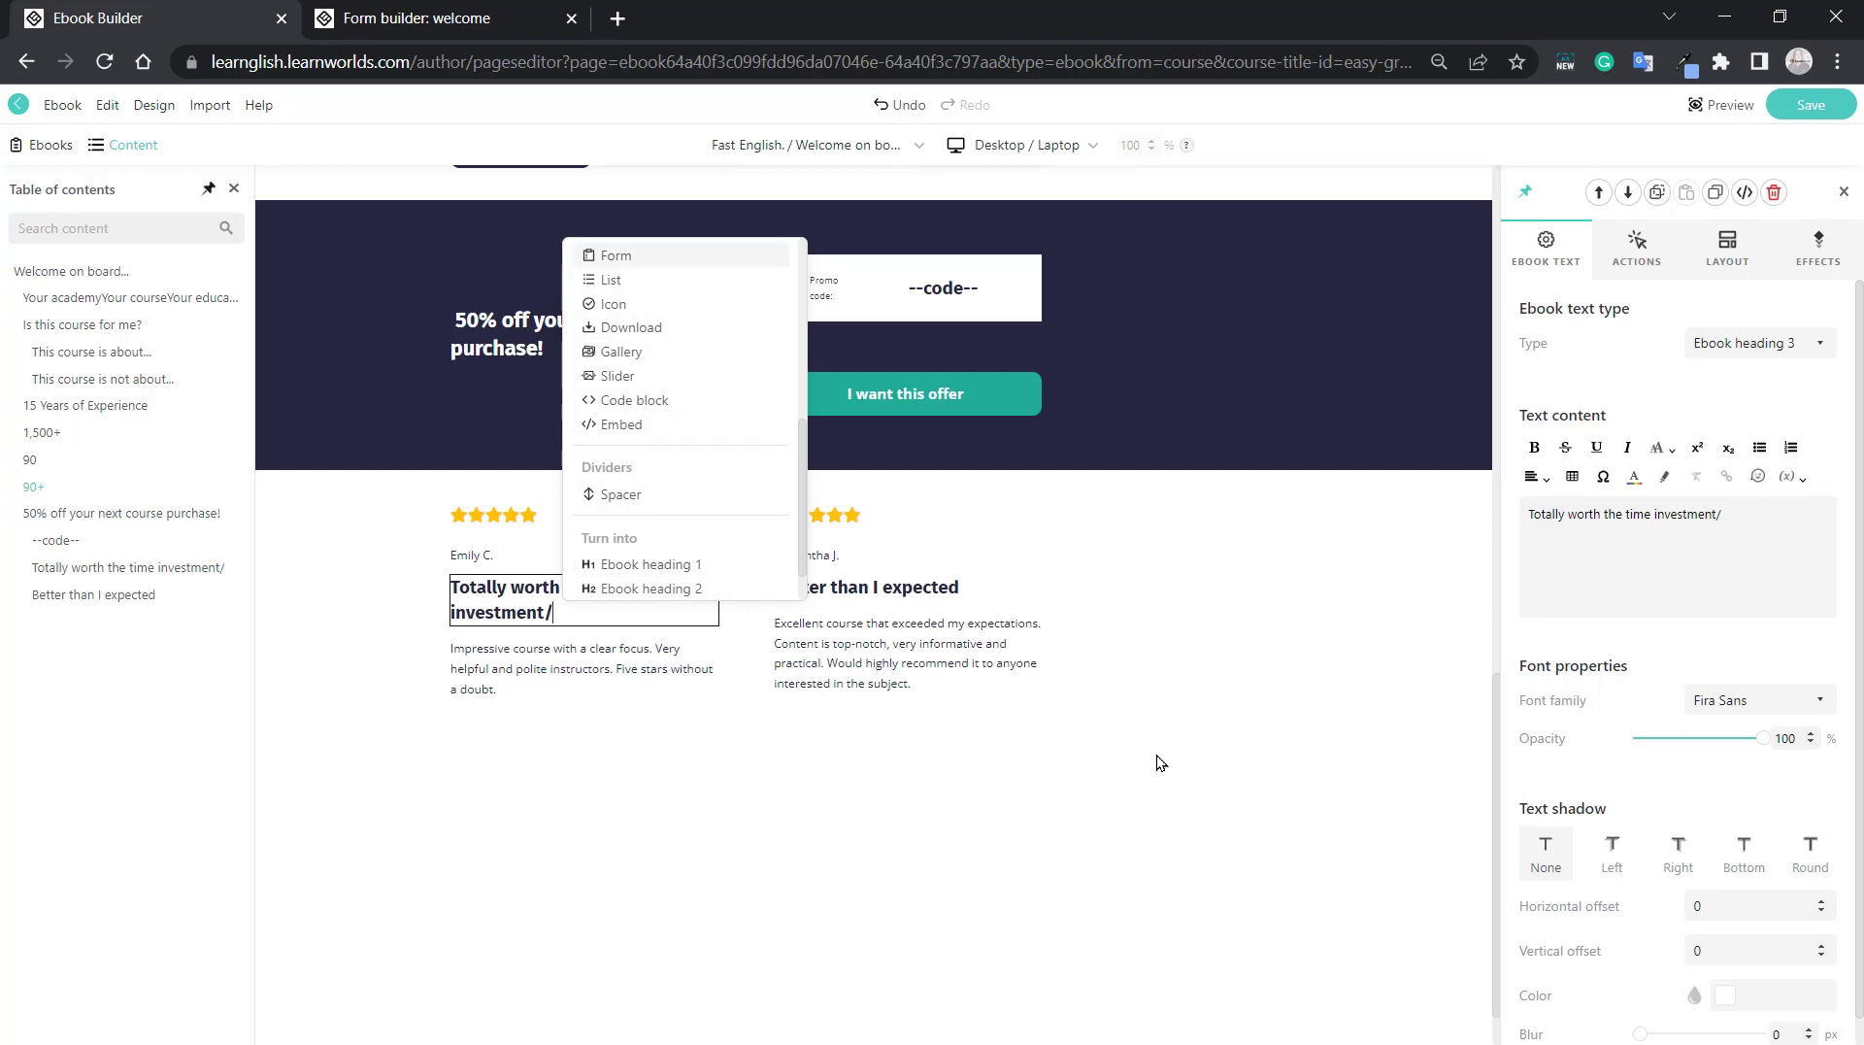
key(Up)
key(Up)
key(Up)
key(Up)
key(Up)
key(Up)
key(Up)
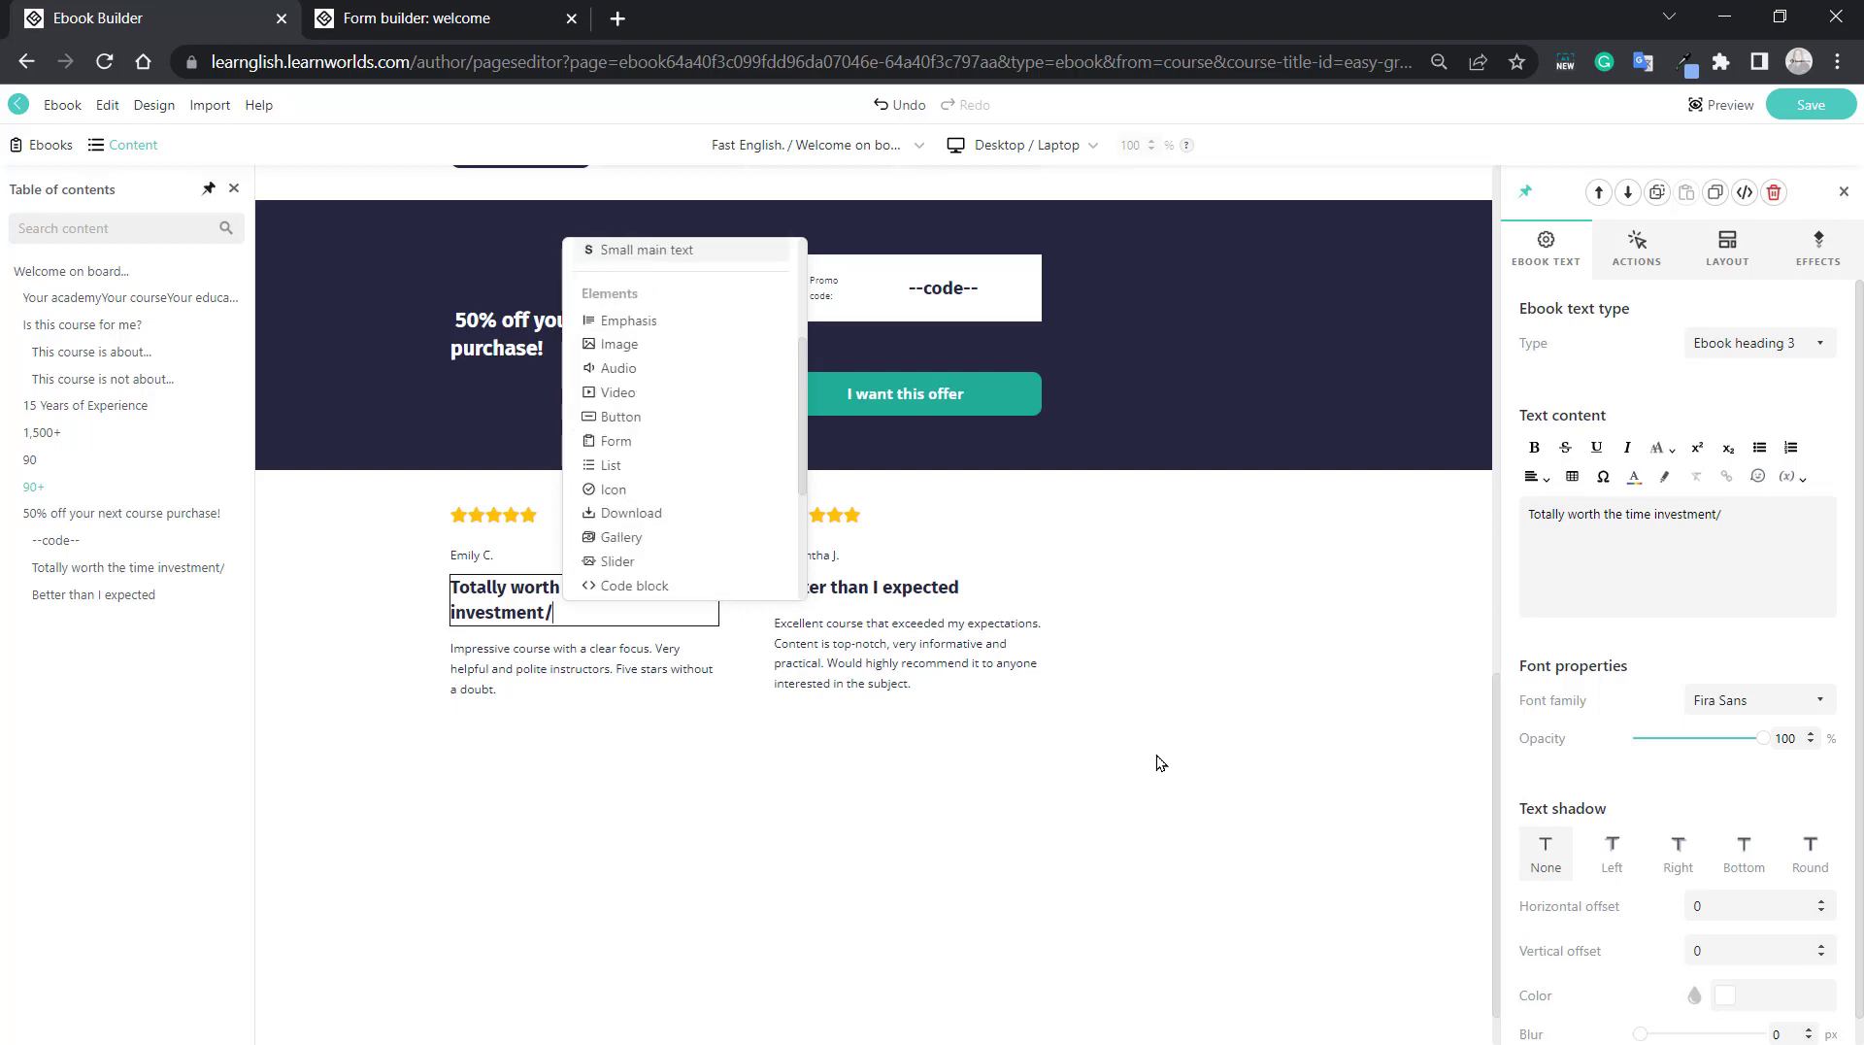
key(Up)
key(Up)
key(Up)
key(Up)
key(Up)
key(Up)
key(Up)
key(Up)
key(Up)
key(Up)
key(Up)
key(Up)
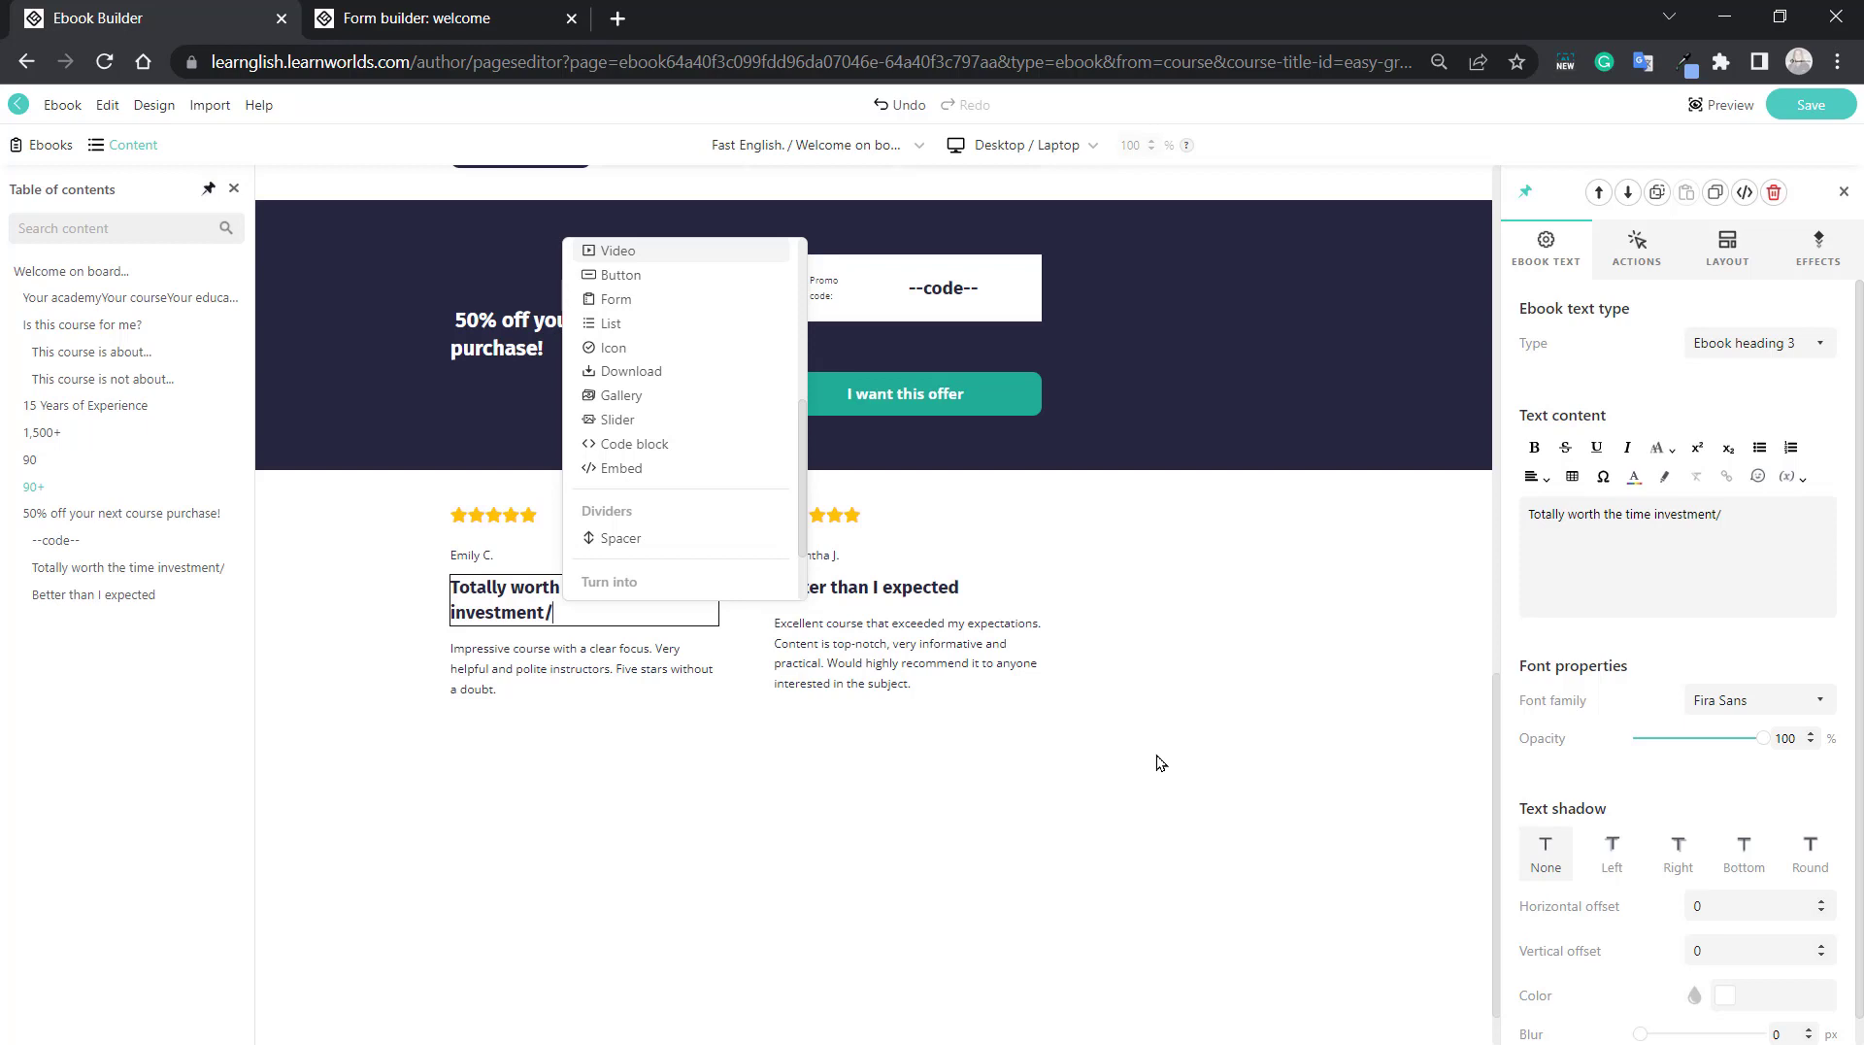
Insert an image block below the "Totally worth the time investment" heading and fill it with the notebook and pen photo from the Image Library.
text(image)
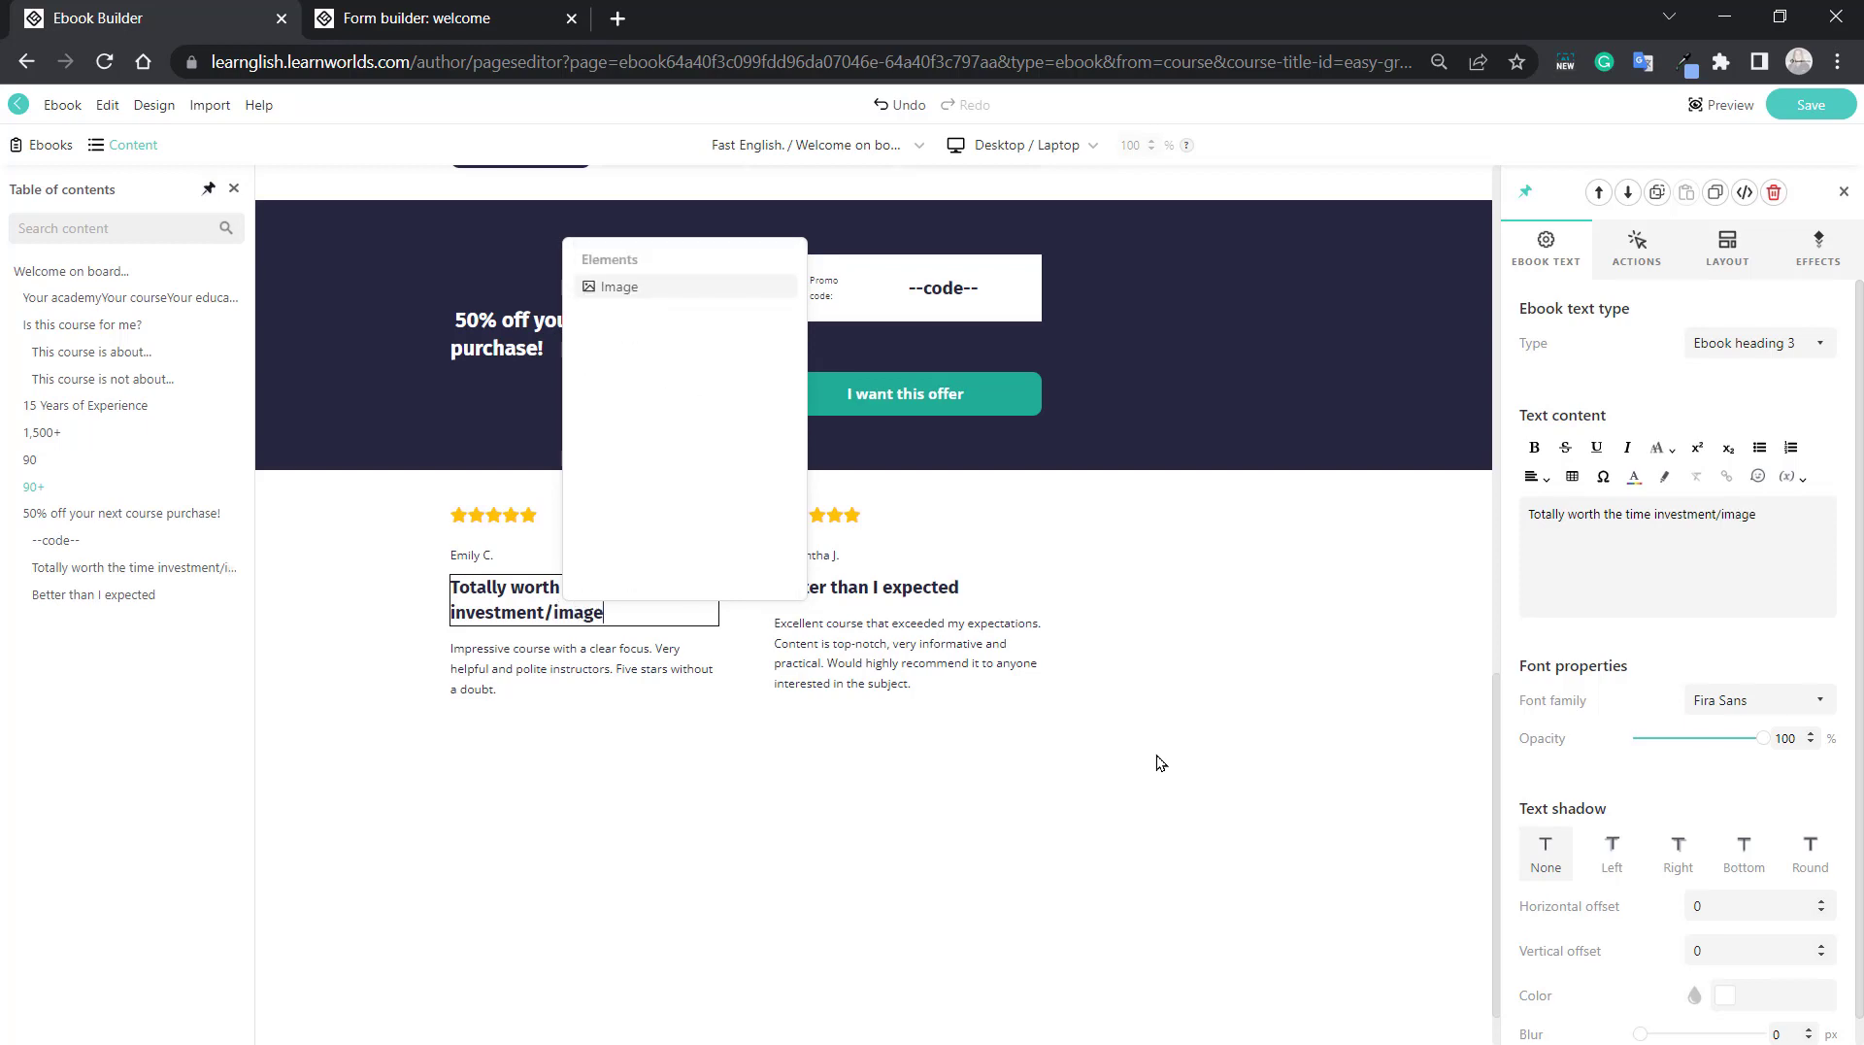
key(Return)
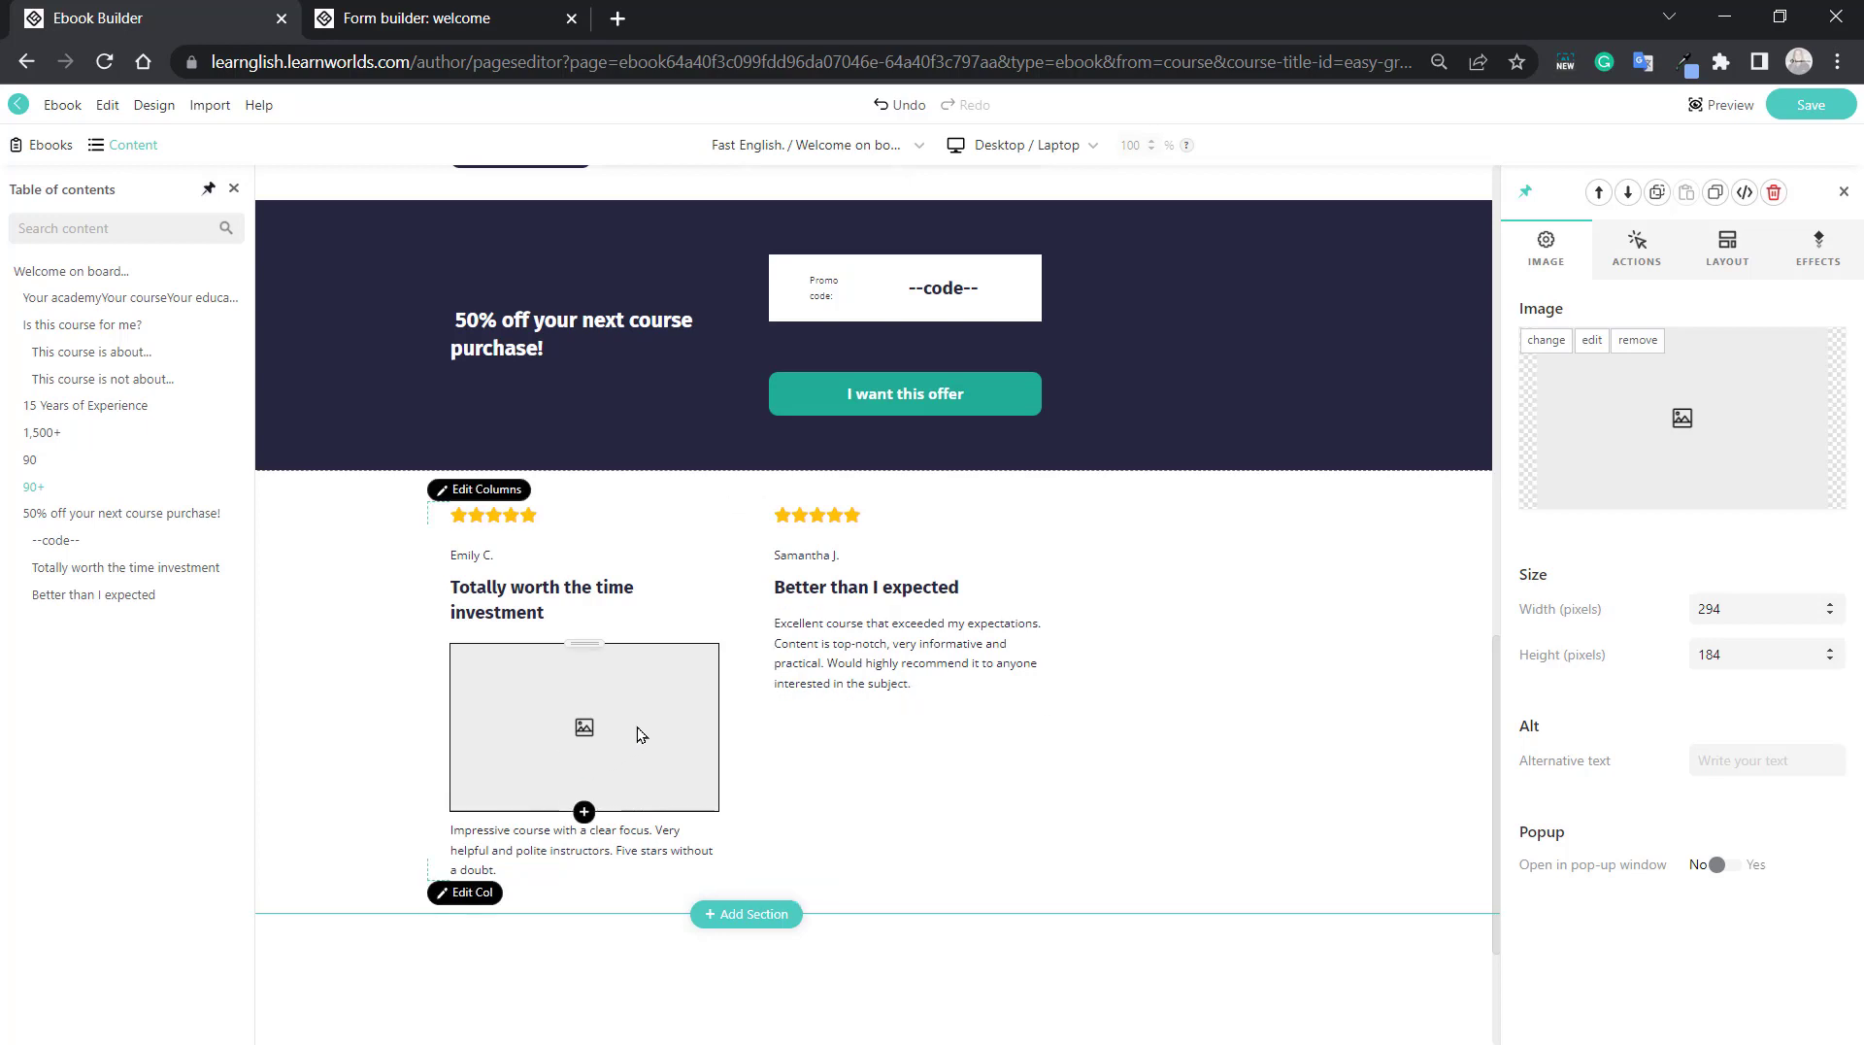
click(1545, 340)
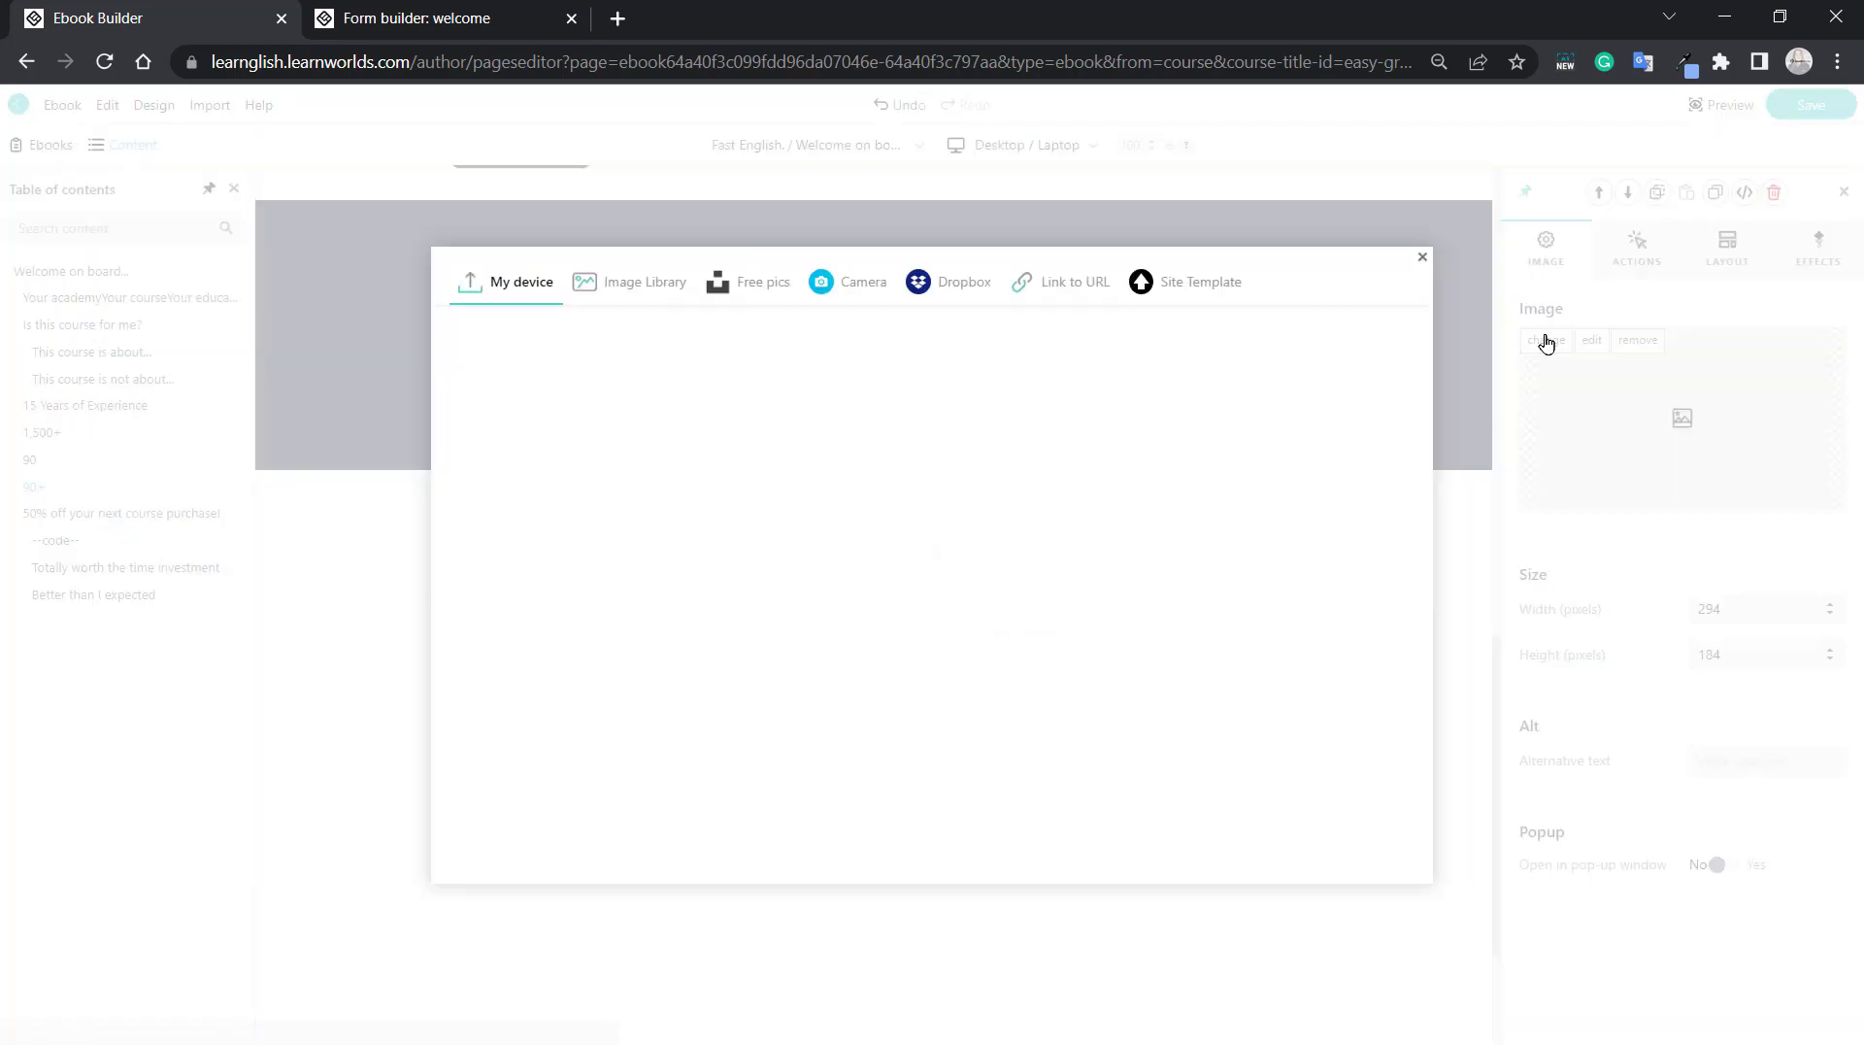
click(646, 288)
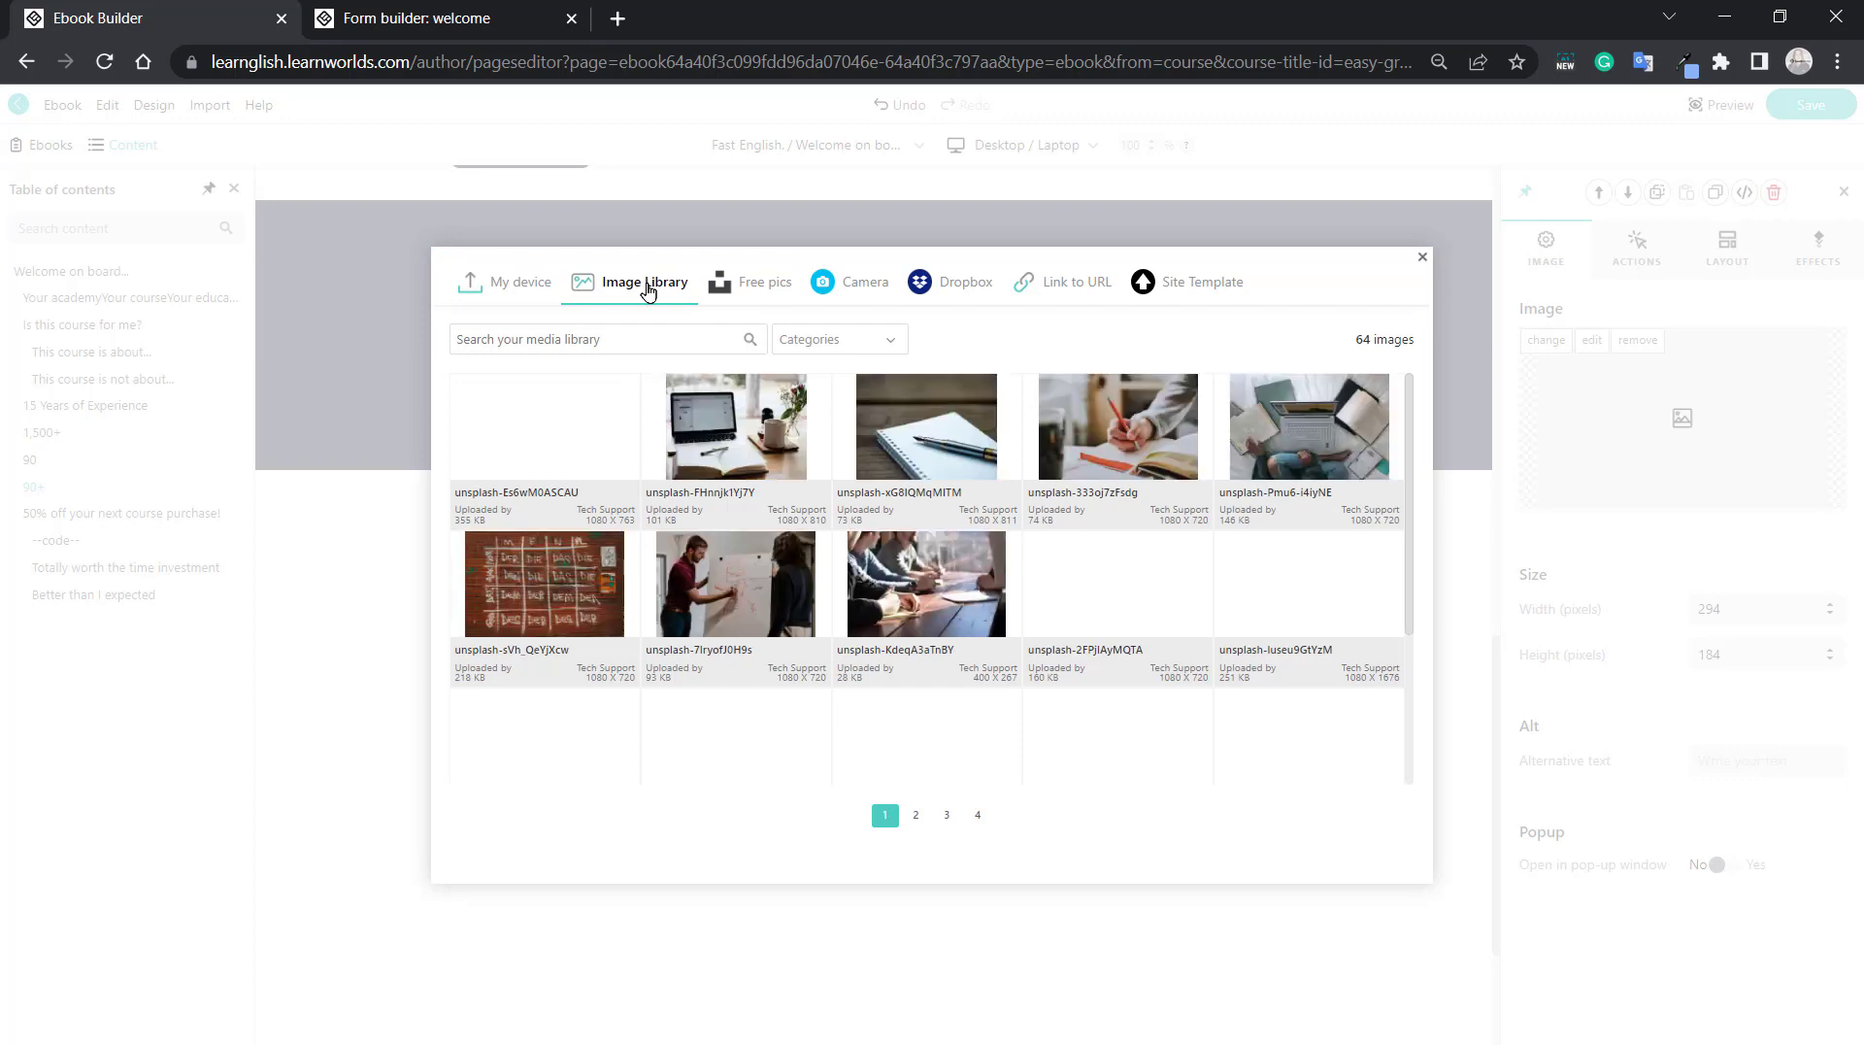
click(927, 427)
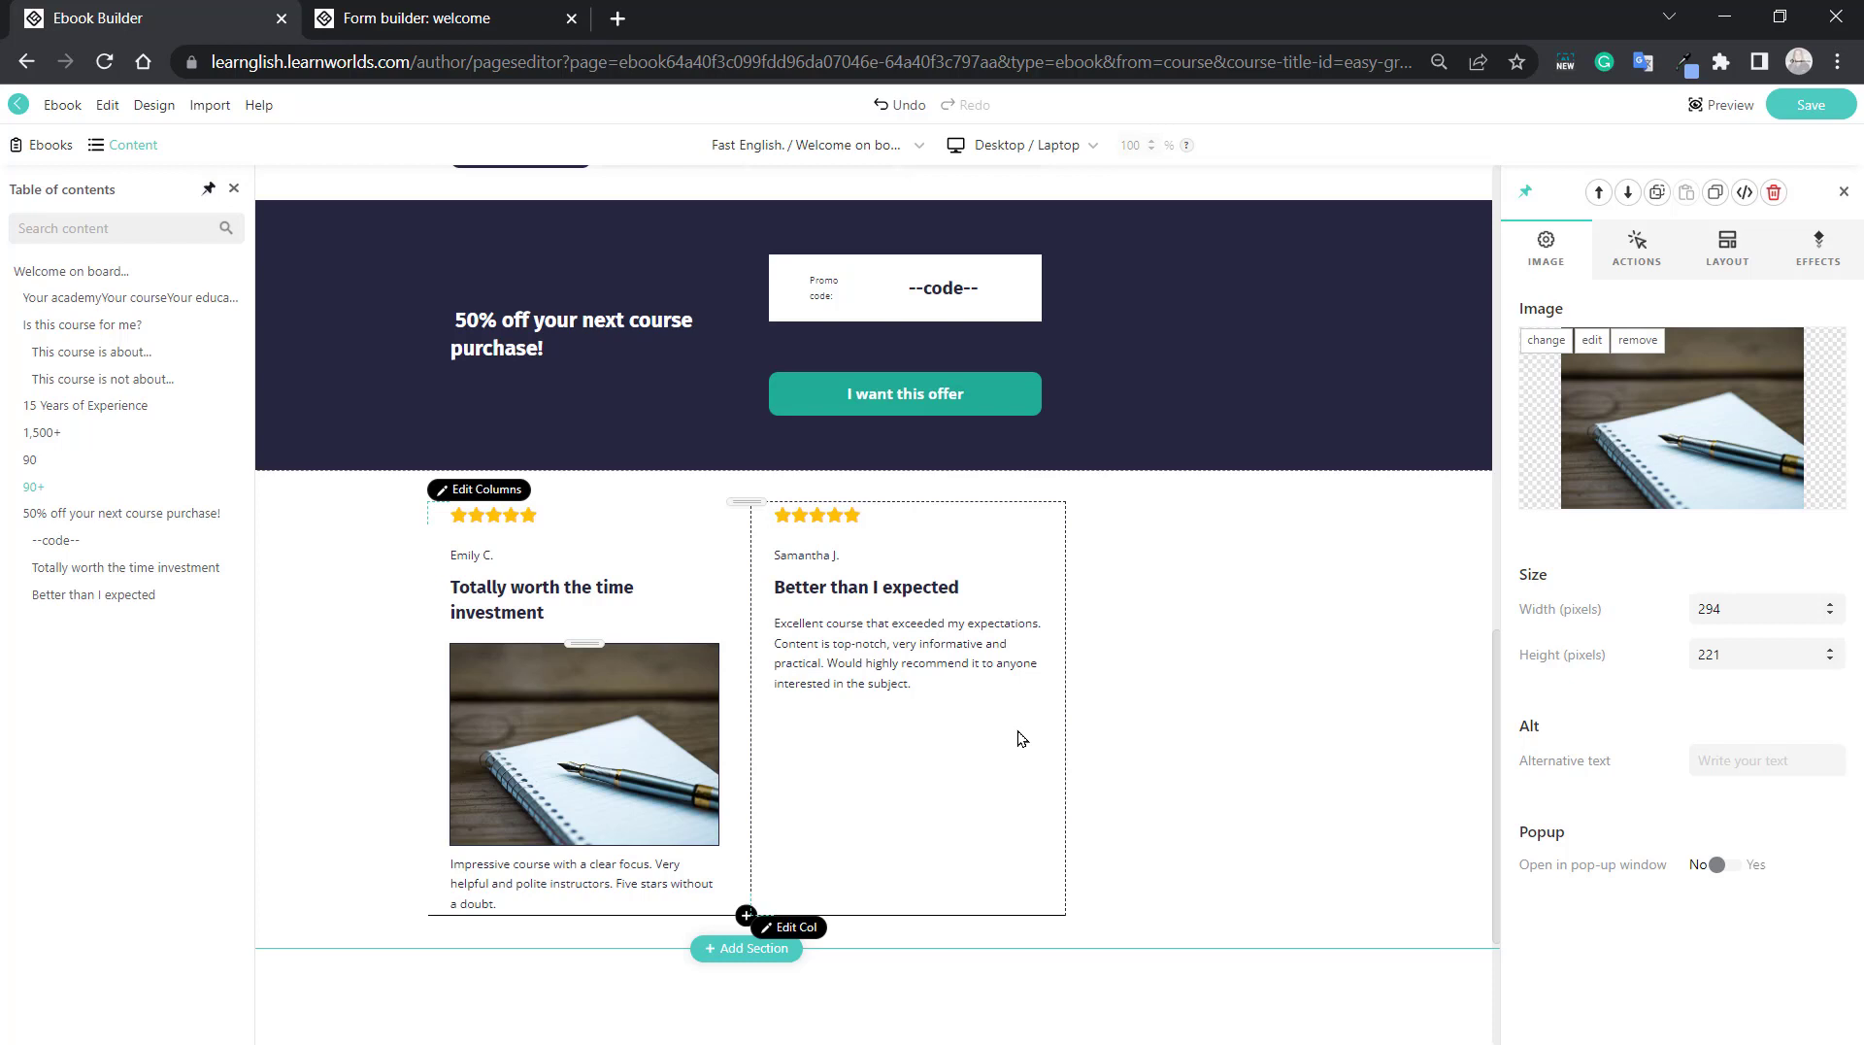
Call up the block list again by adding a slash after "Totally worth the time investment".
click(561, 609)
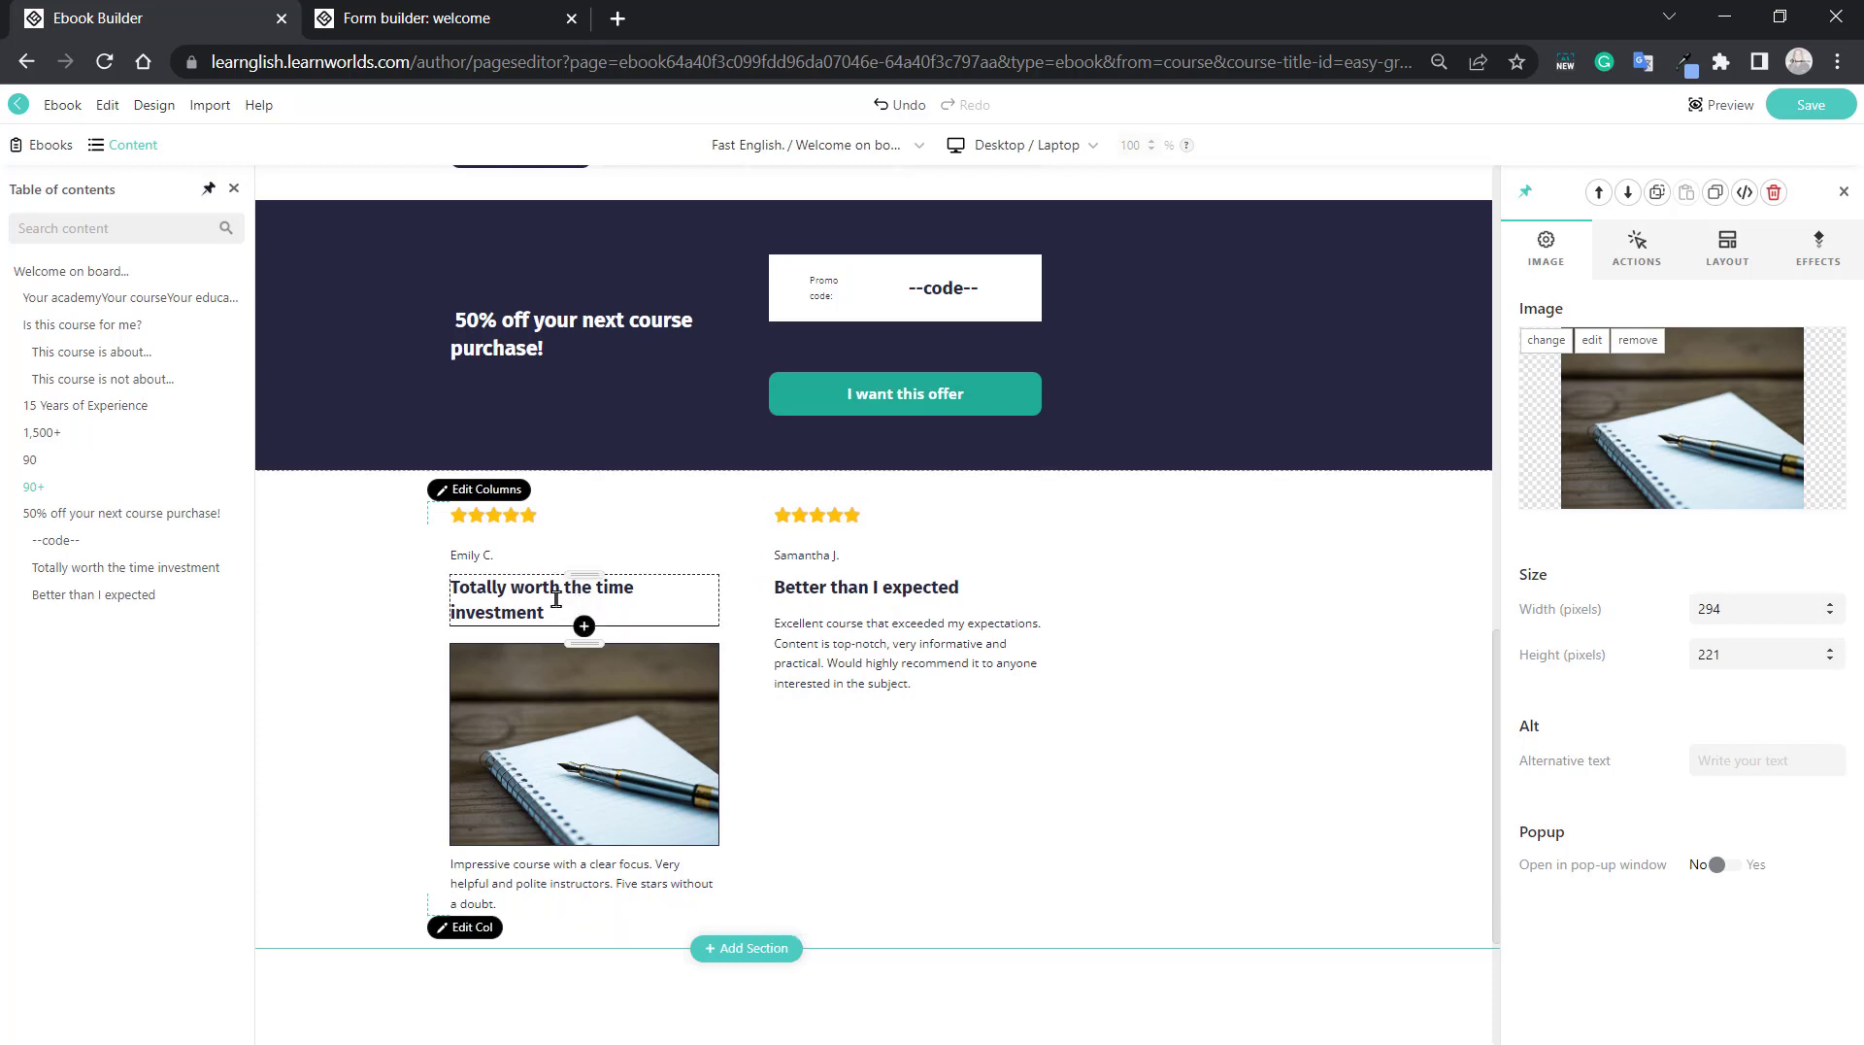
text(/)
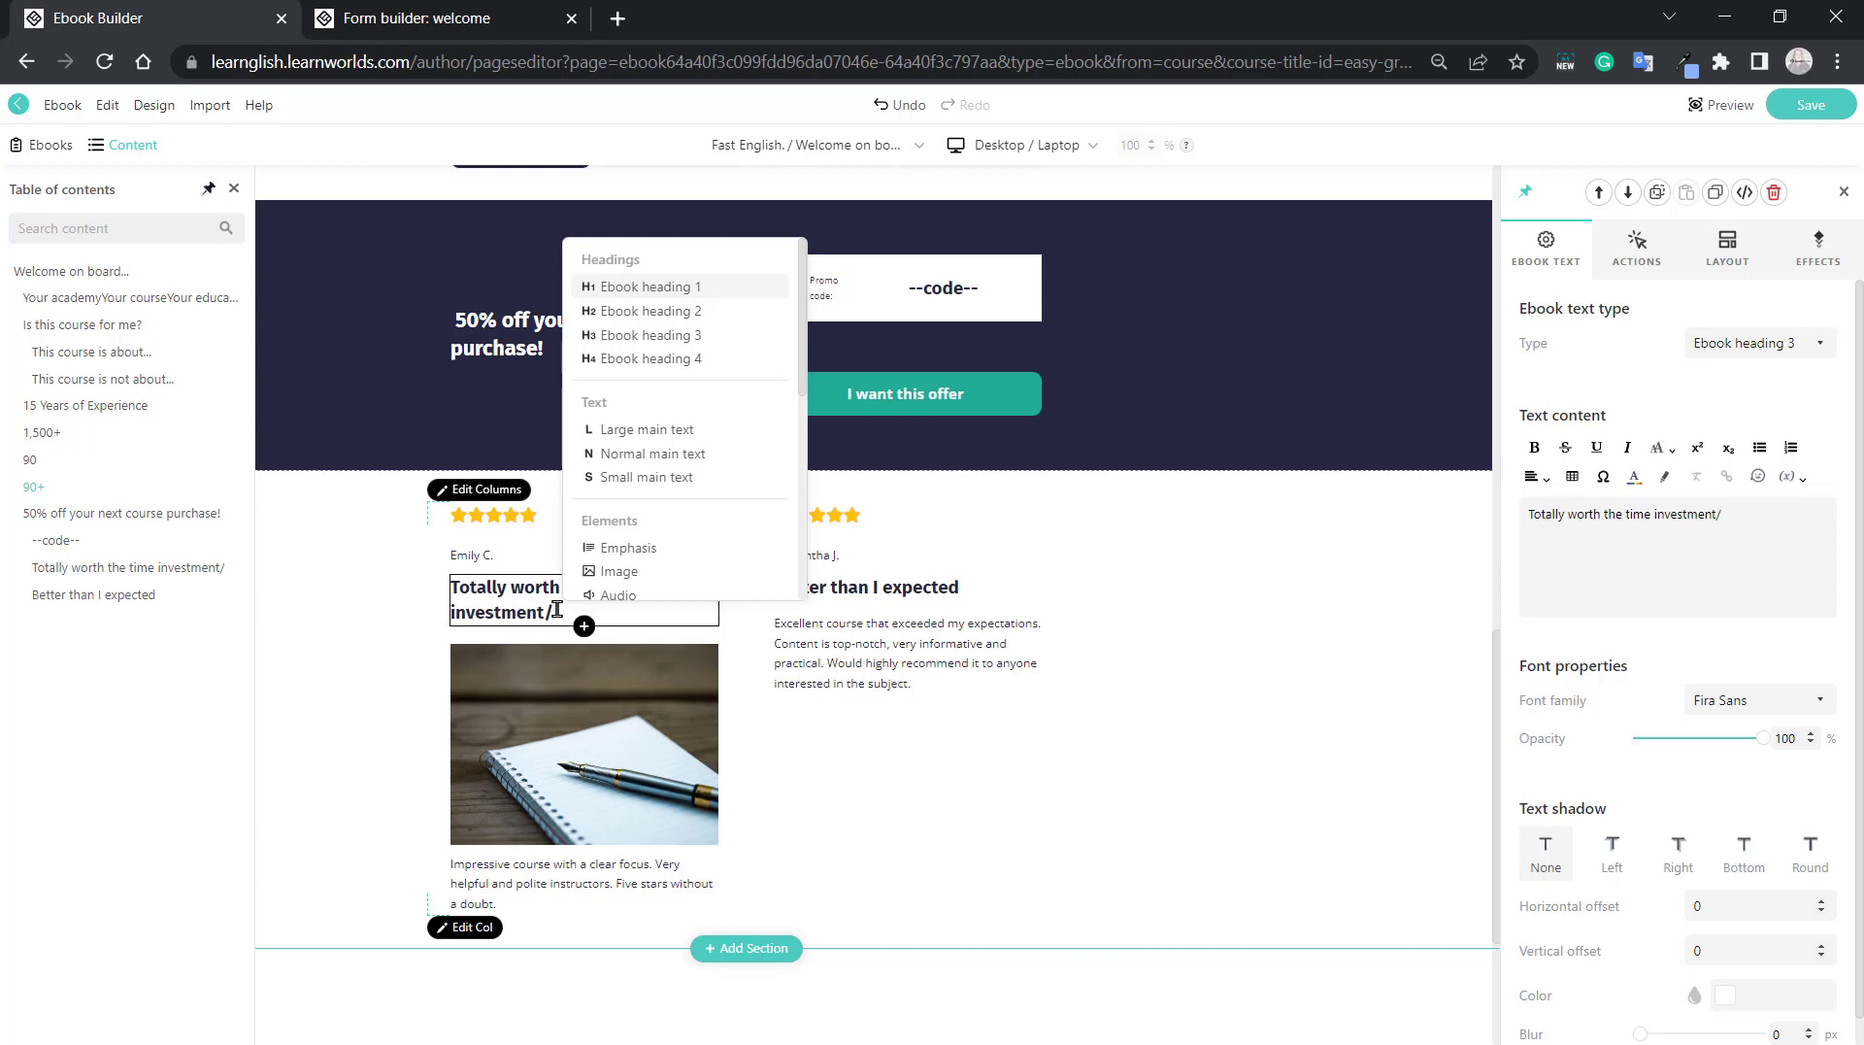
Switch to the form builder and use a slash after "Your name" to insert a Multiple choice question below it.
click(344, 20)
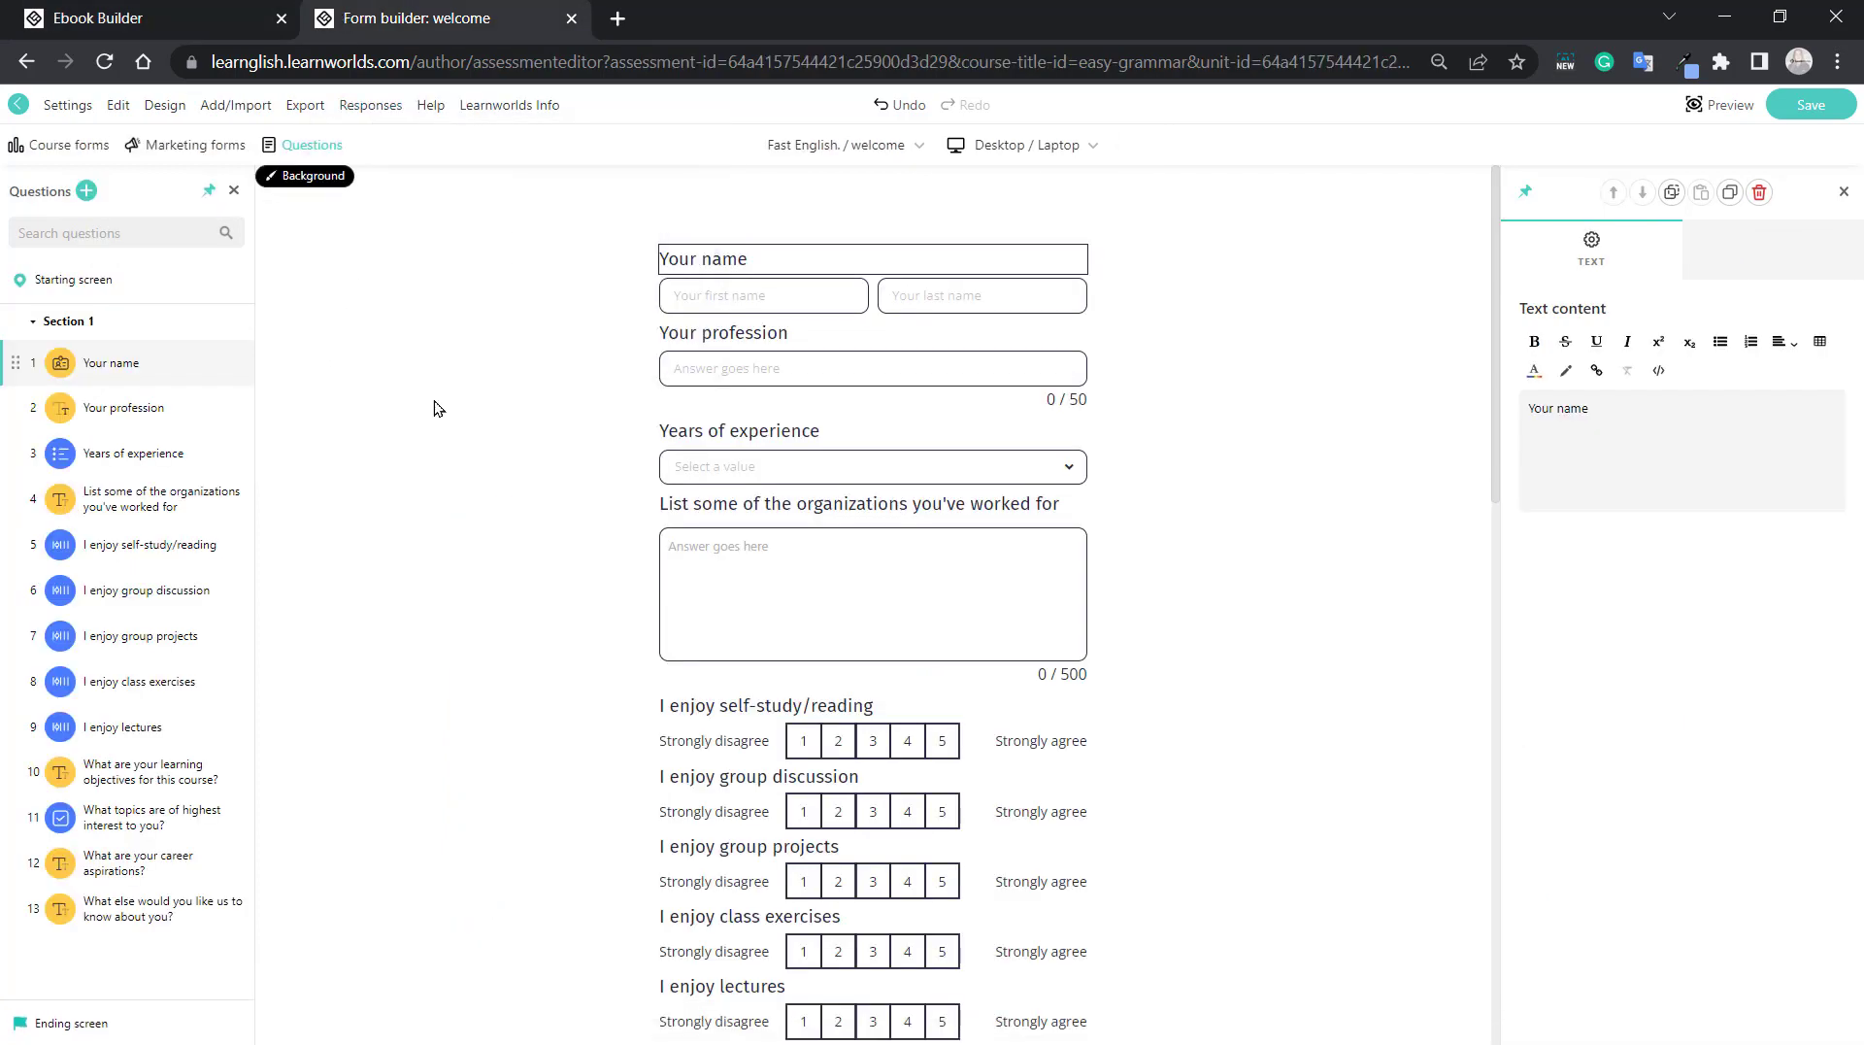
click(751, 260)
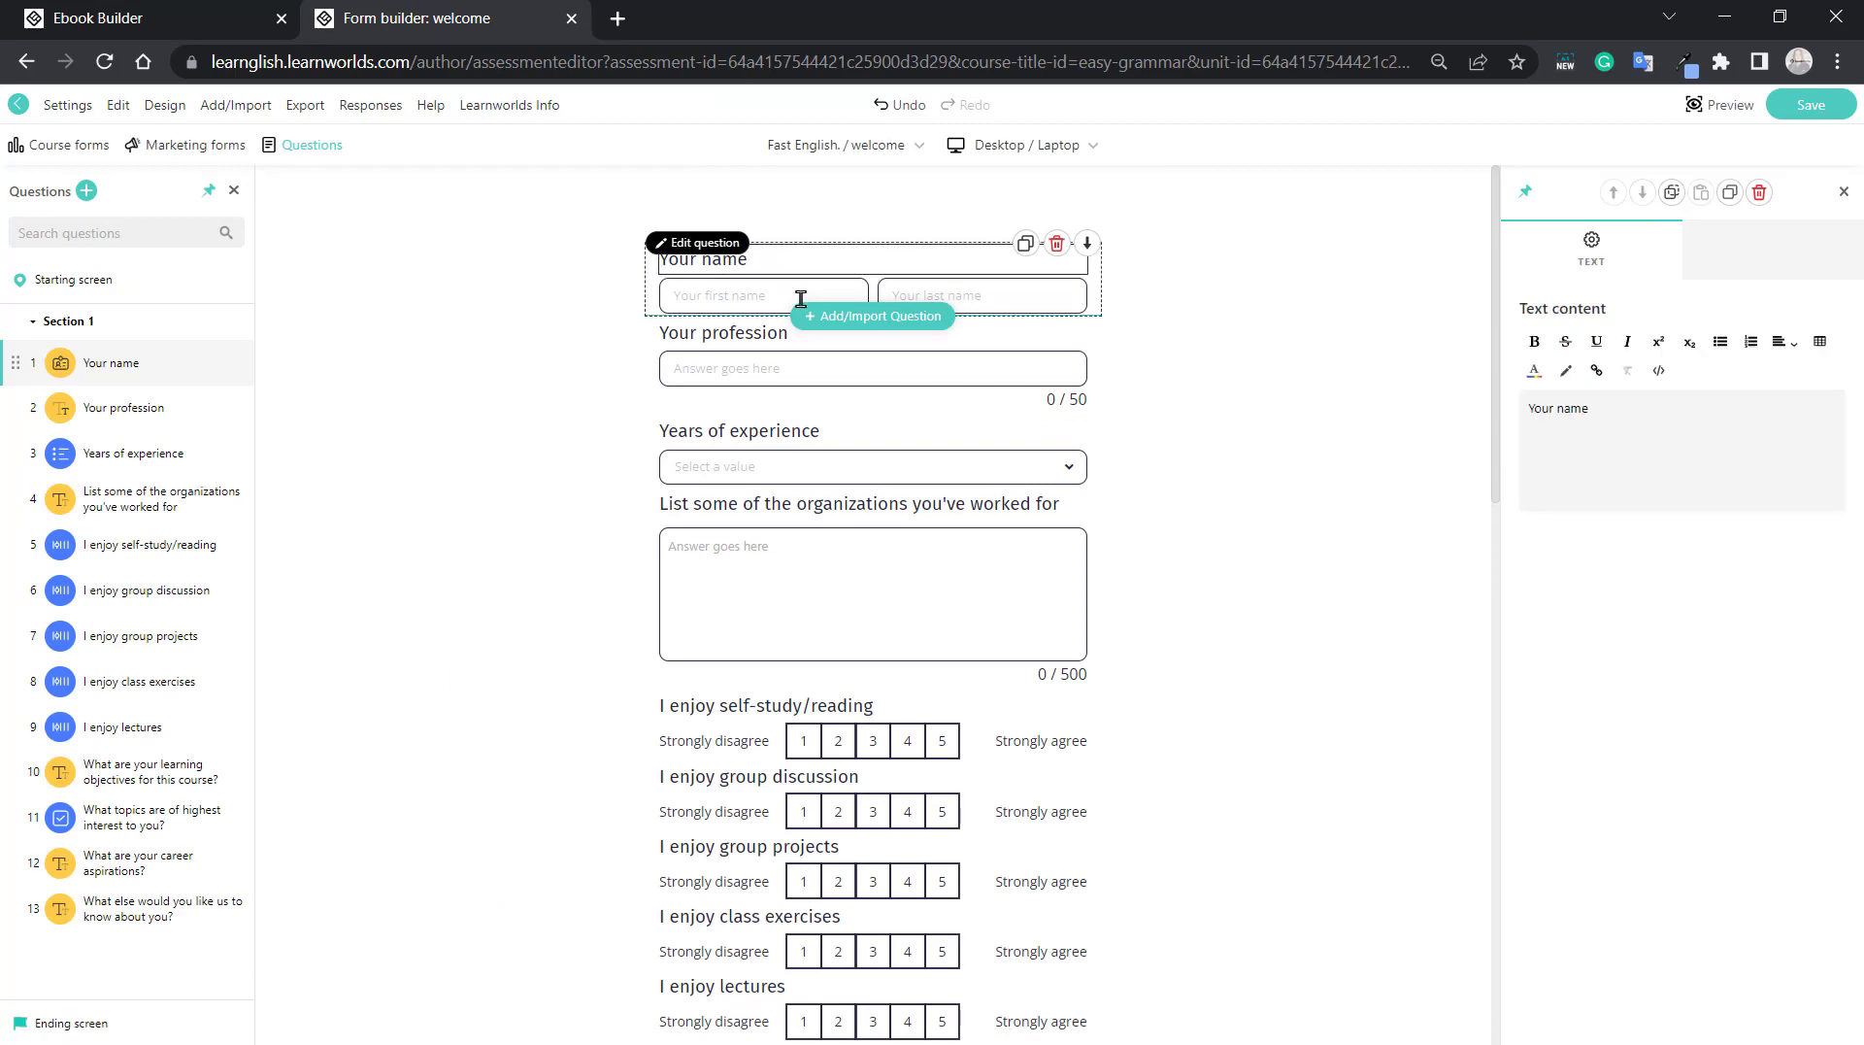
text(/)
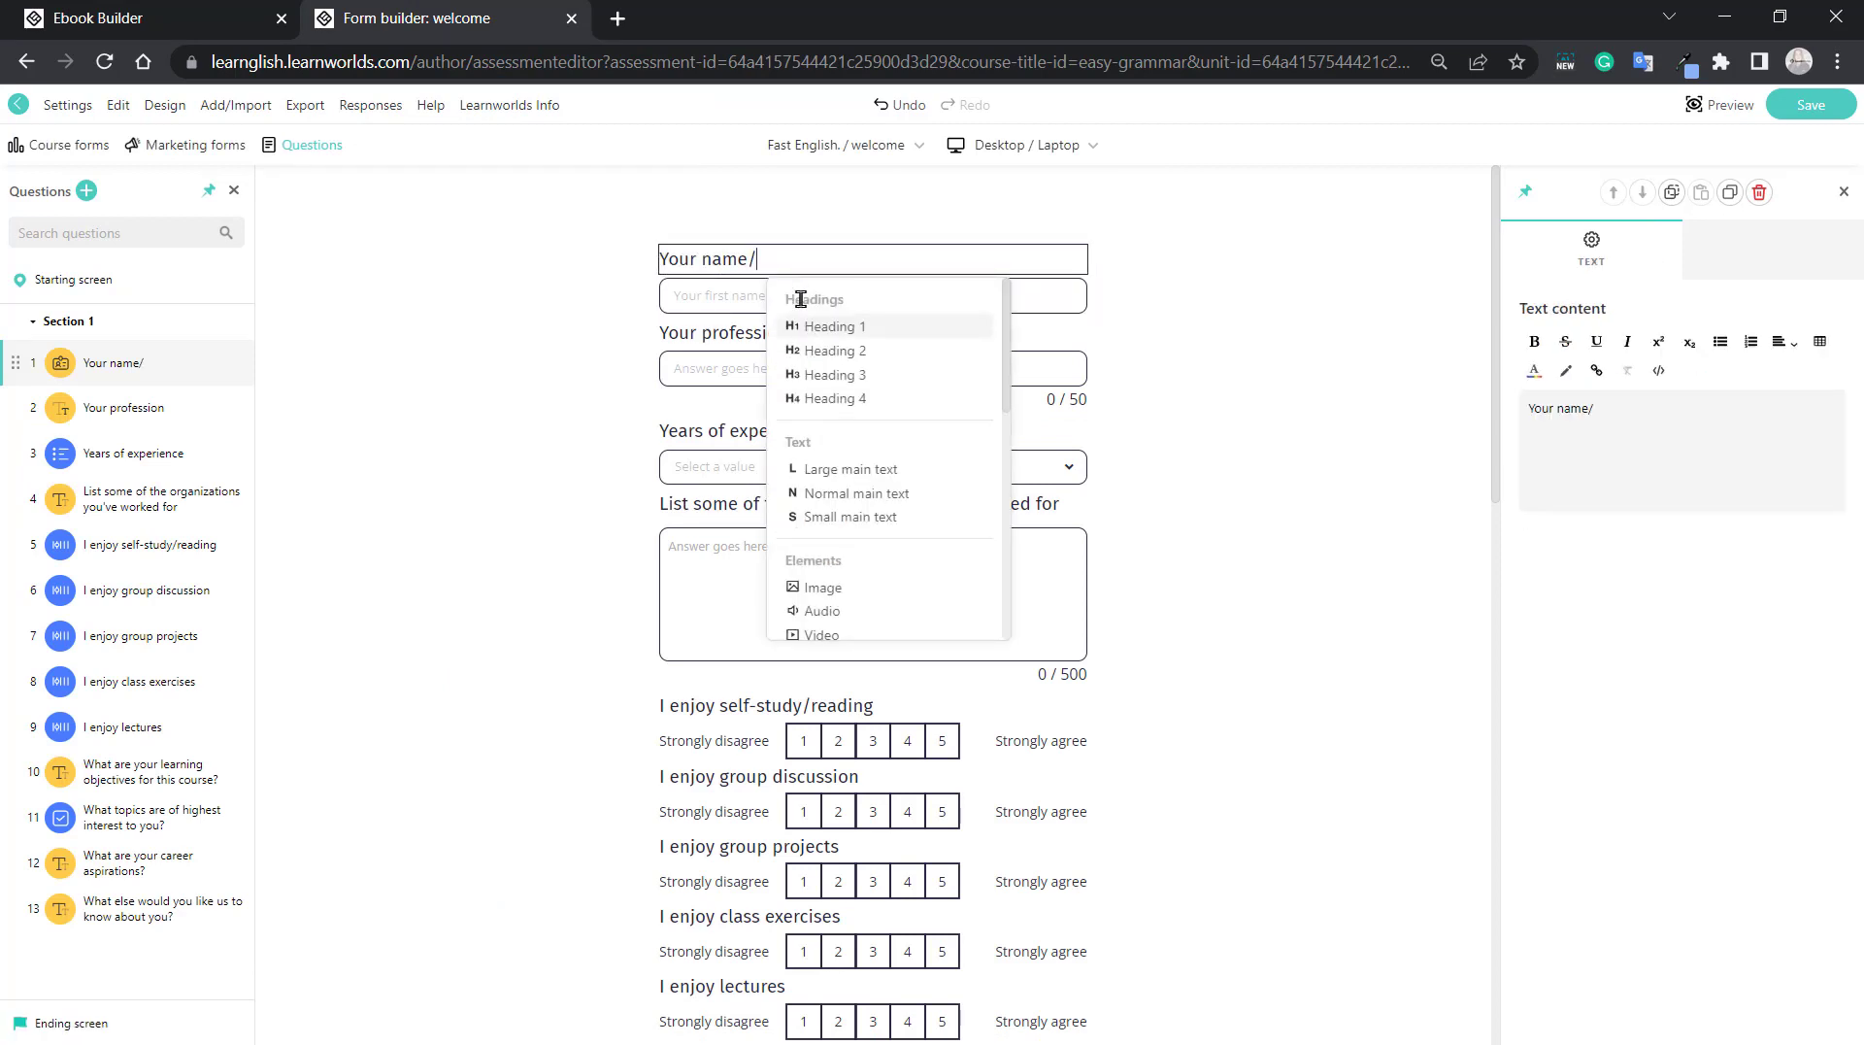
key(Down)
key(Down)
key(Down)
key(Down)
key(Down)
key(Down)
key(Down)
key(Down)
key(Down)
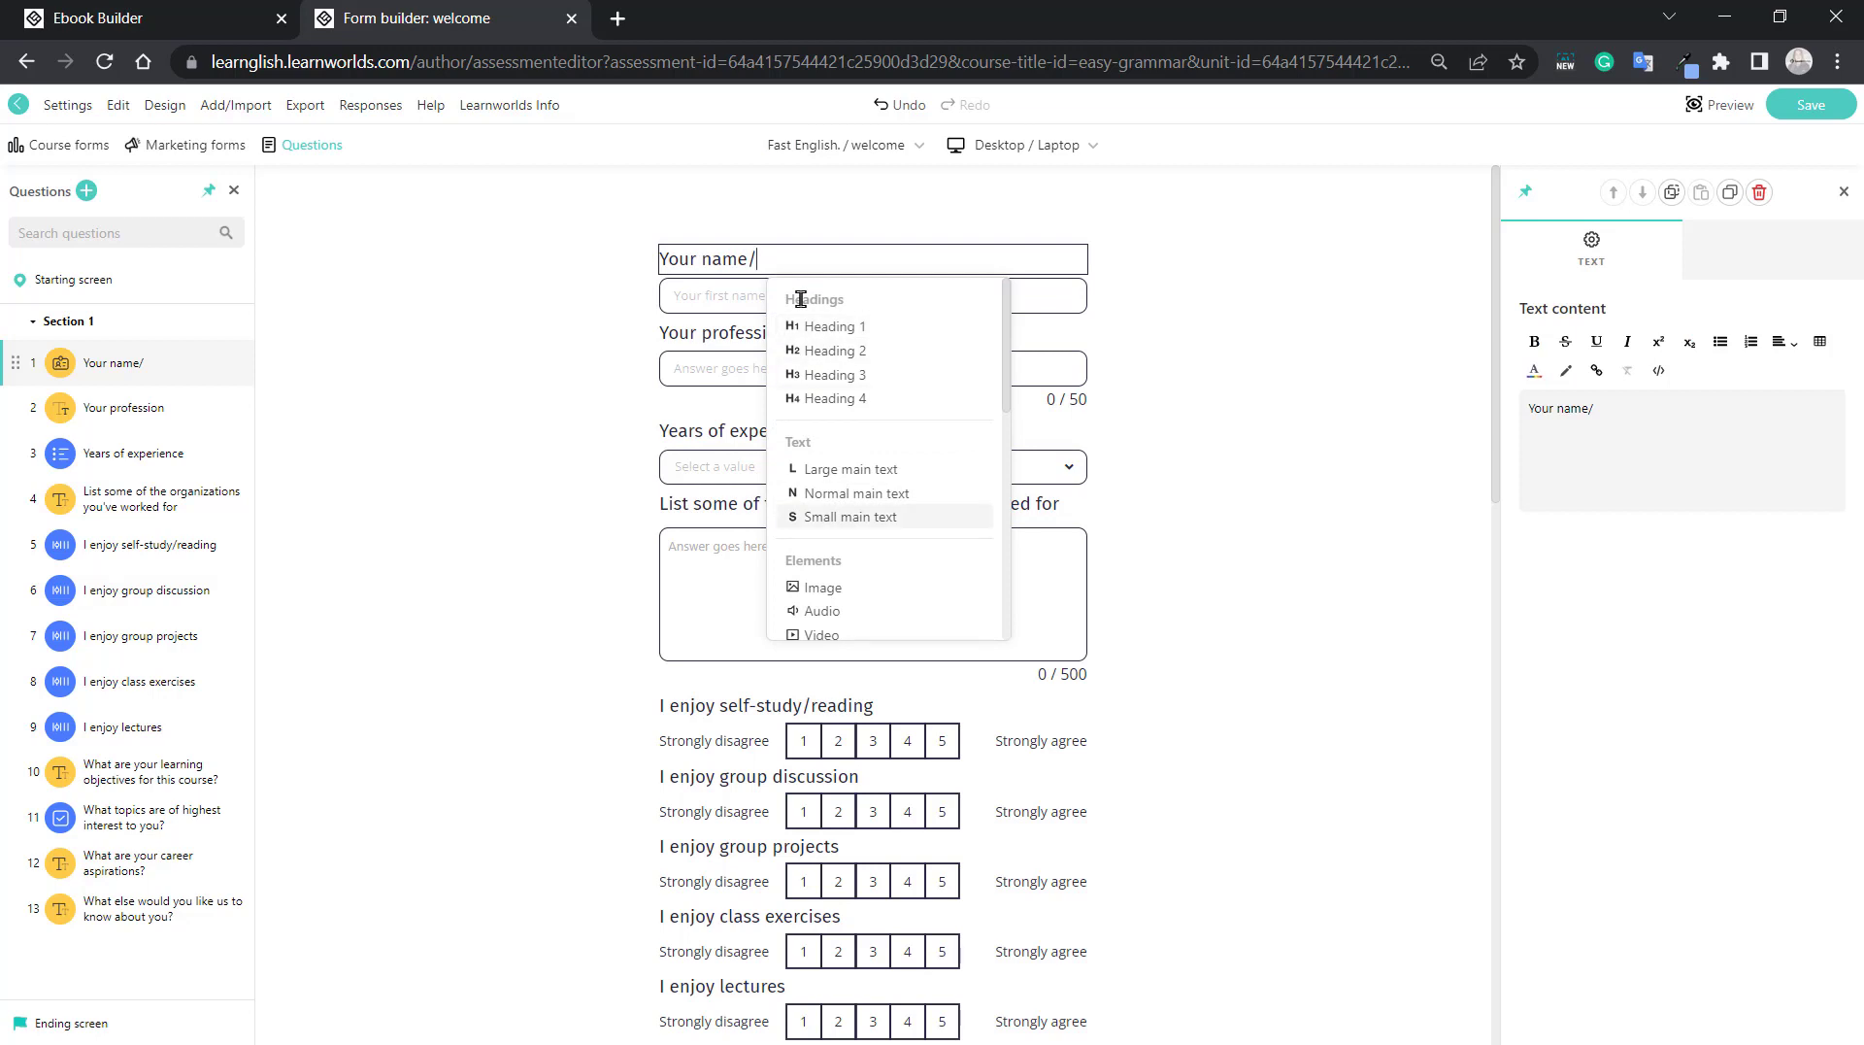
key(Down)
key(Down)
key(Down)
key(Down)
key(Down)
key(Down)
key(Down)
key(Down)
key(Down)
key(Down)
key(Down)
key(Down)
key(Down)
key(Down)
key(Down)
key(Down)
key(Down)
key(Down)
key(Down)
key(Down)
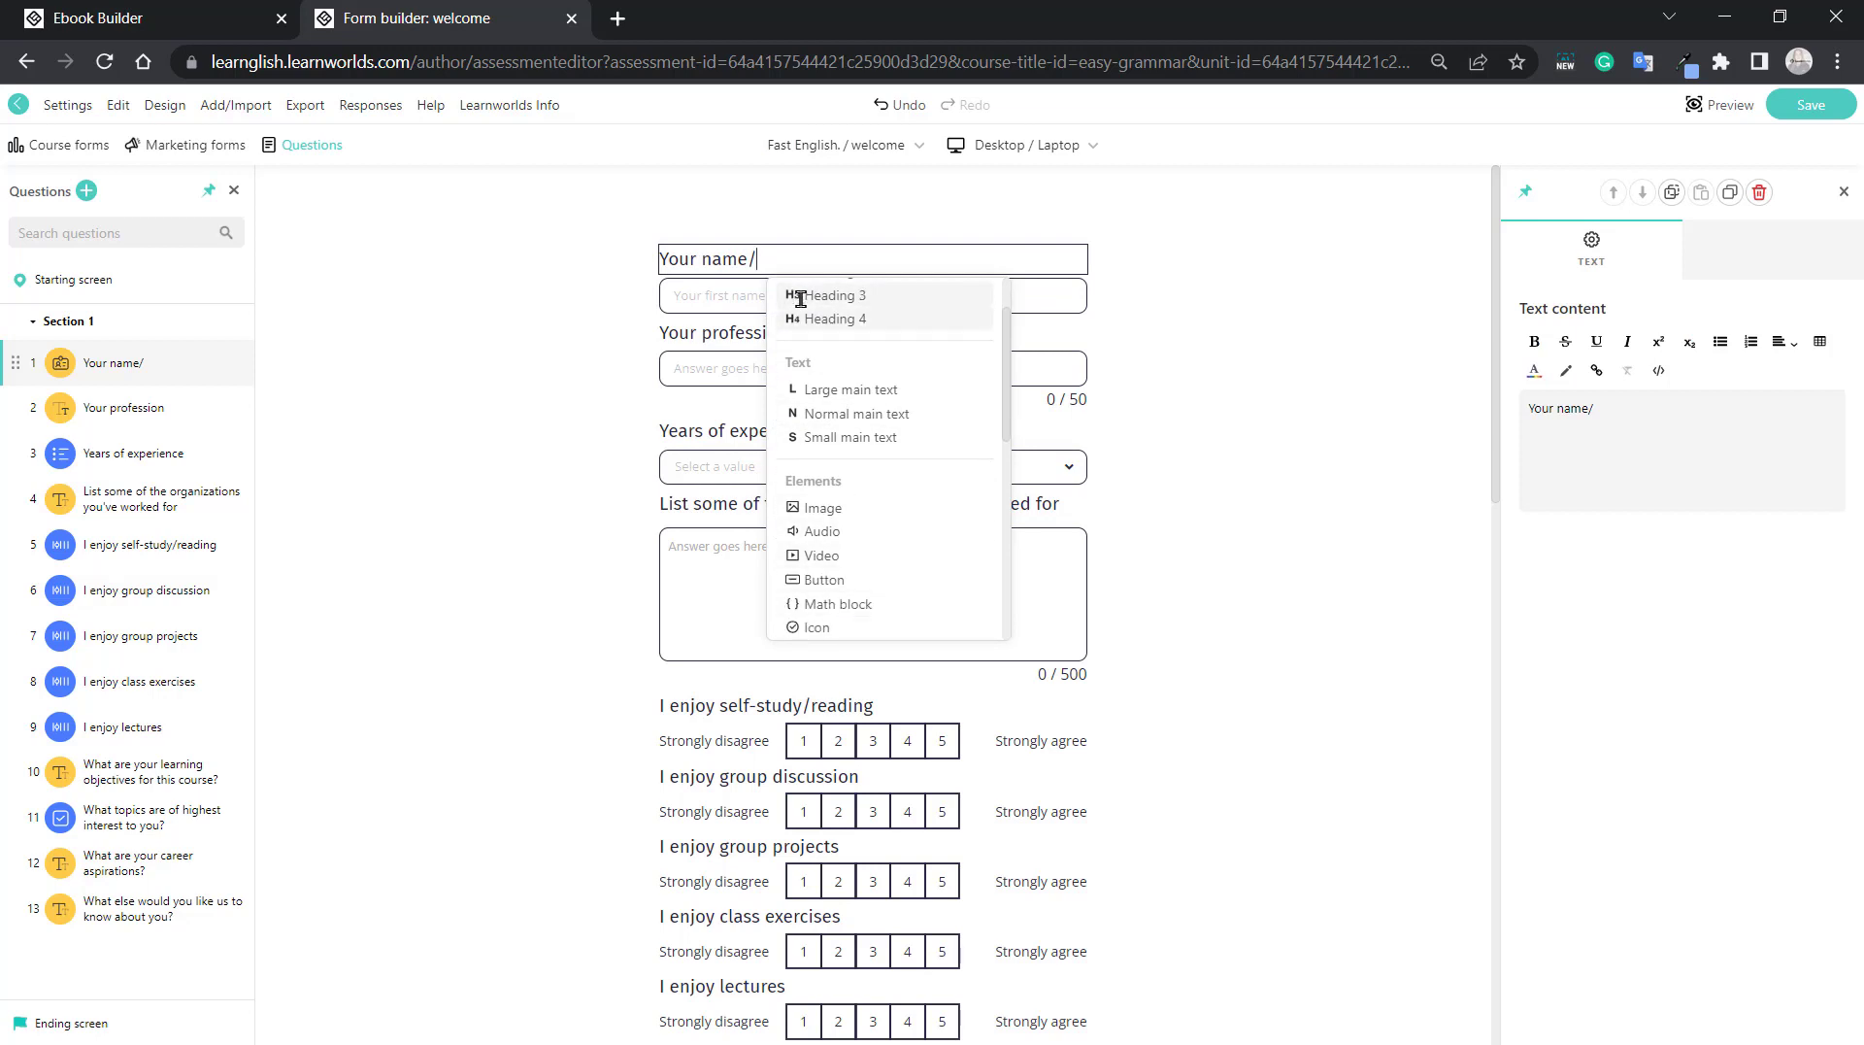
key(Down)
key(Down)
key(Down)
key(Down)
key(Down)
key(Down)
key(Down)
key(Down)
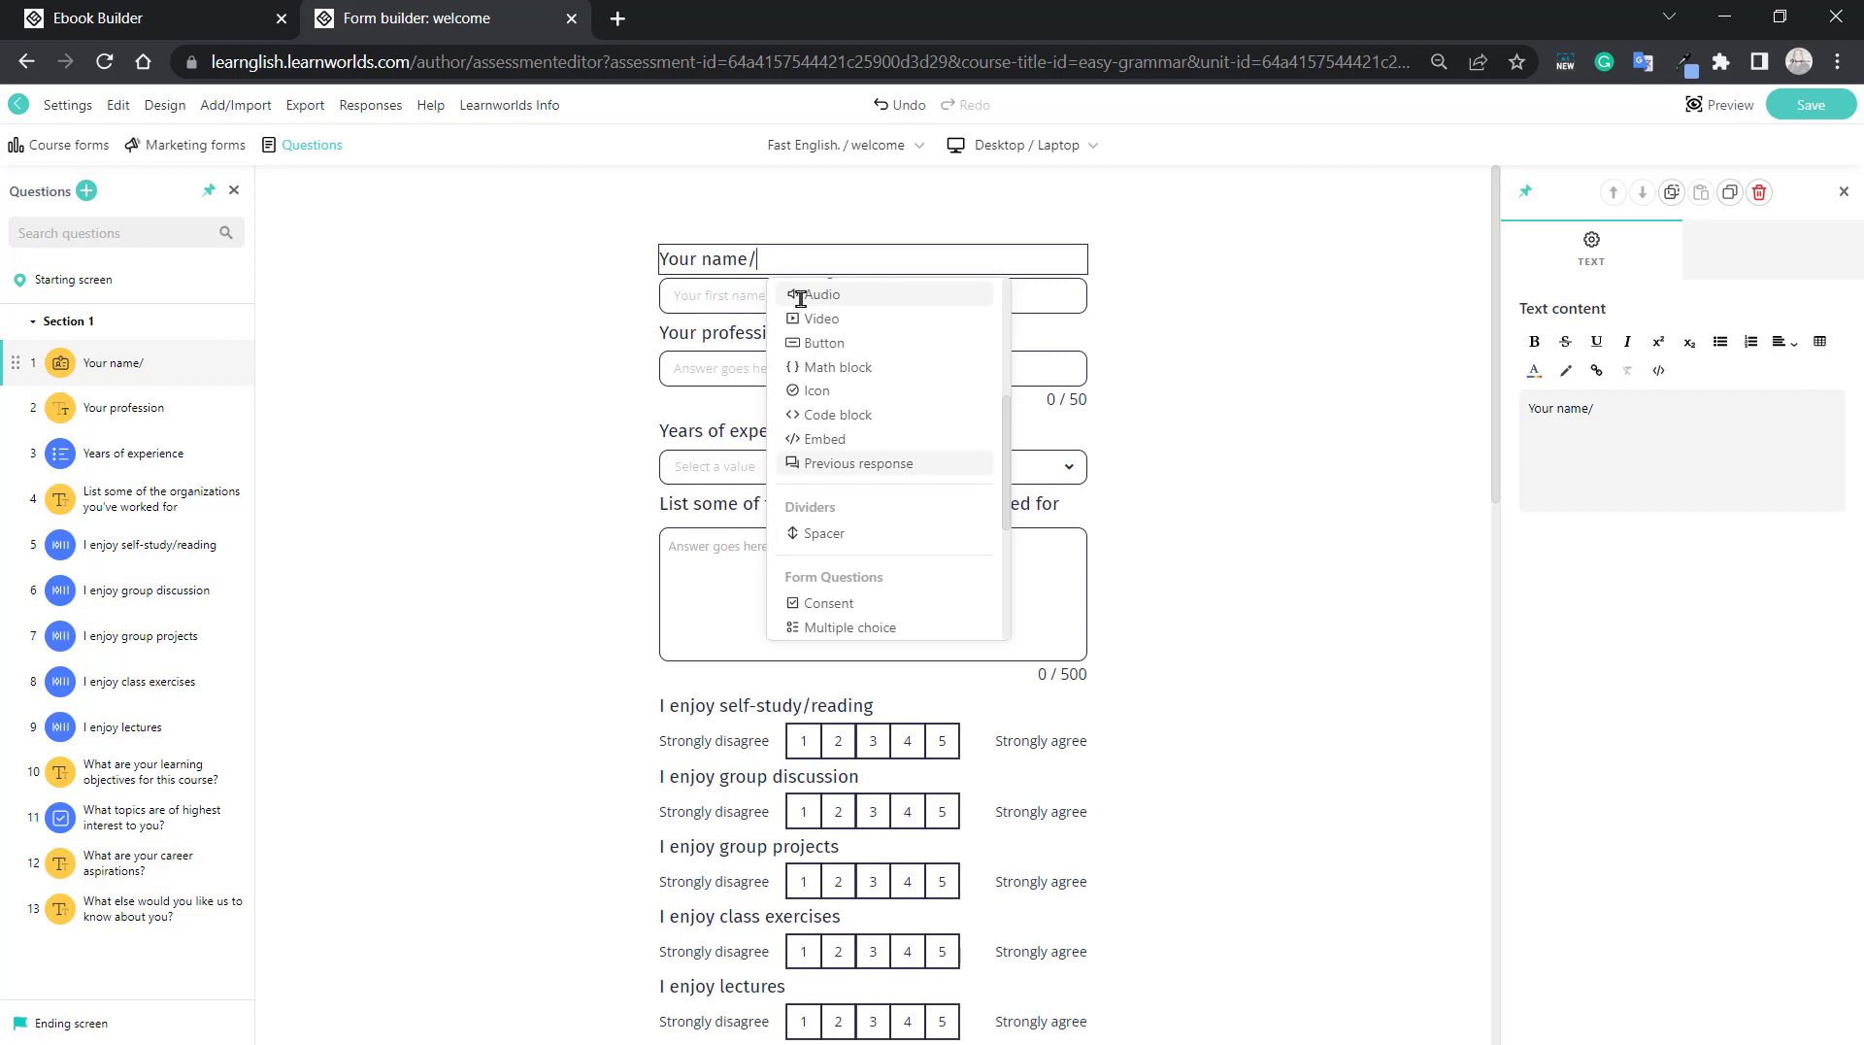
key(Down)
key(Down)
key(Down)
key(Down)
key(Down)
key(Down)
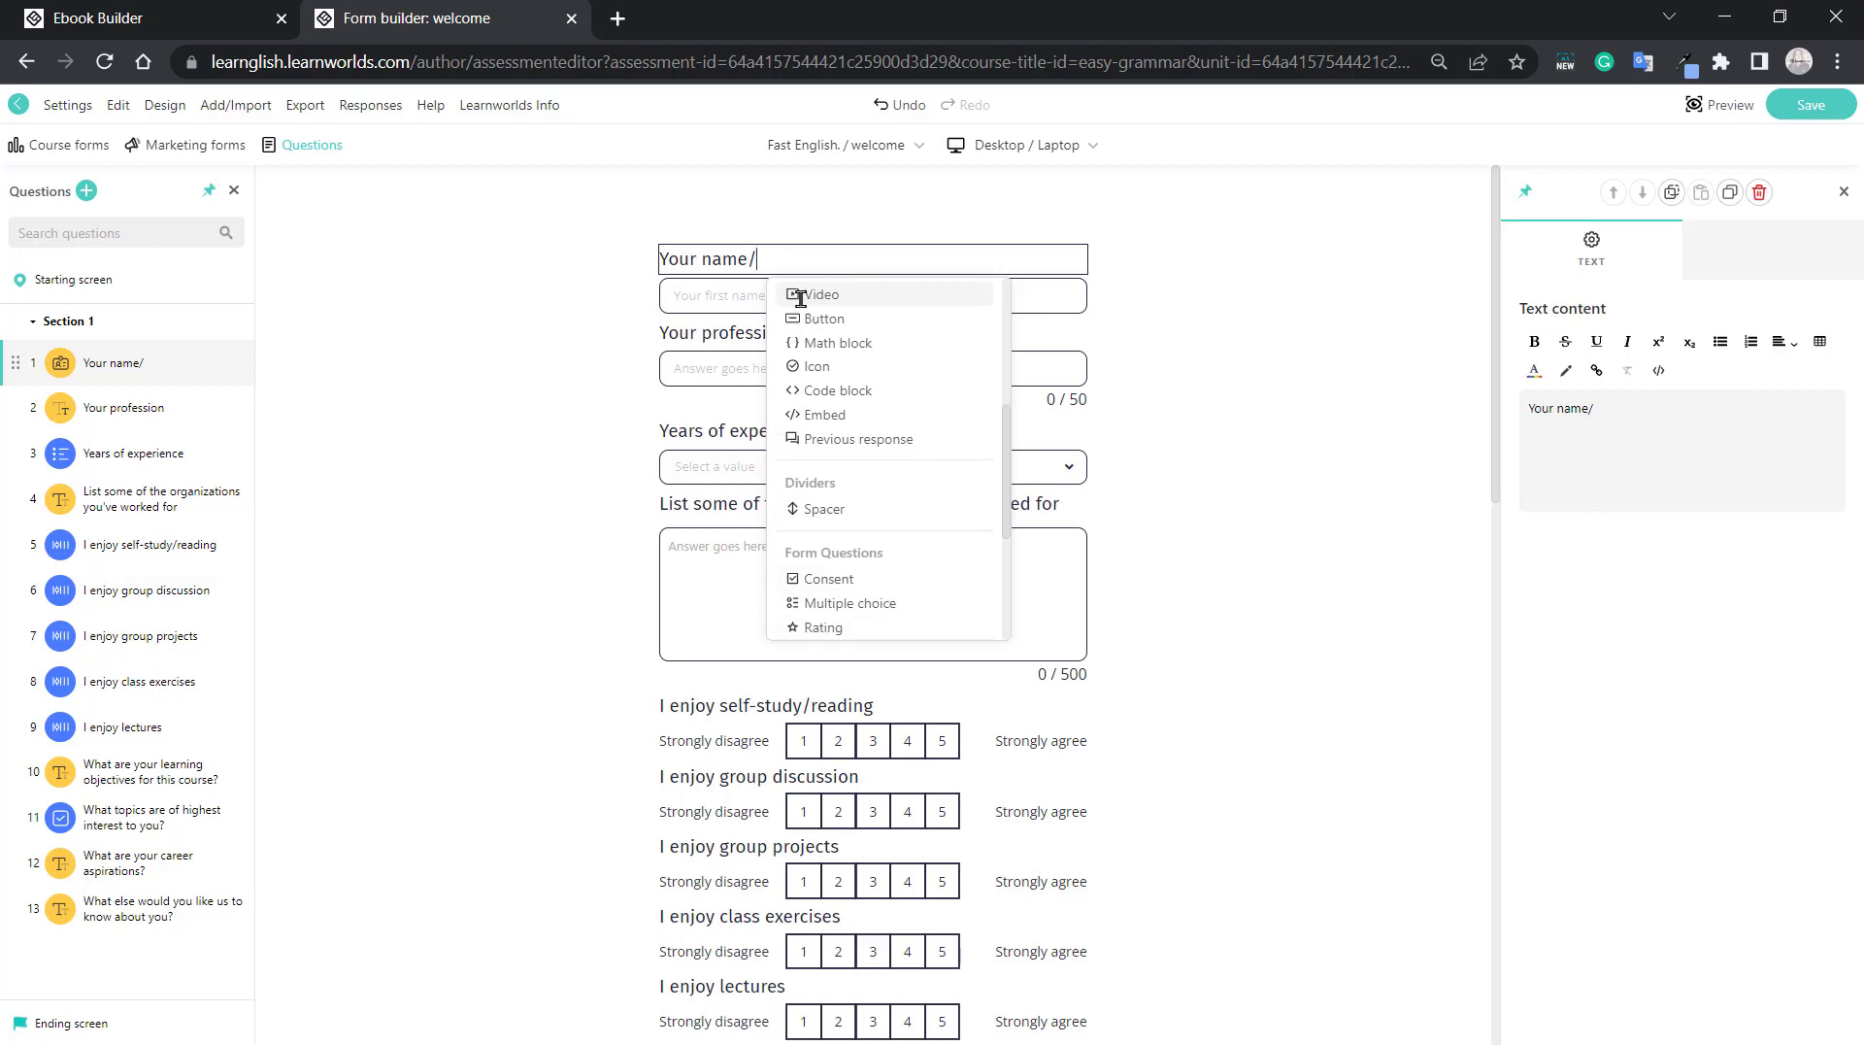
key(Down)
key(Down)
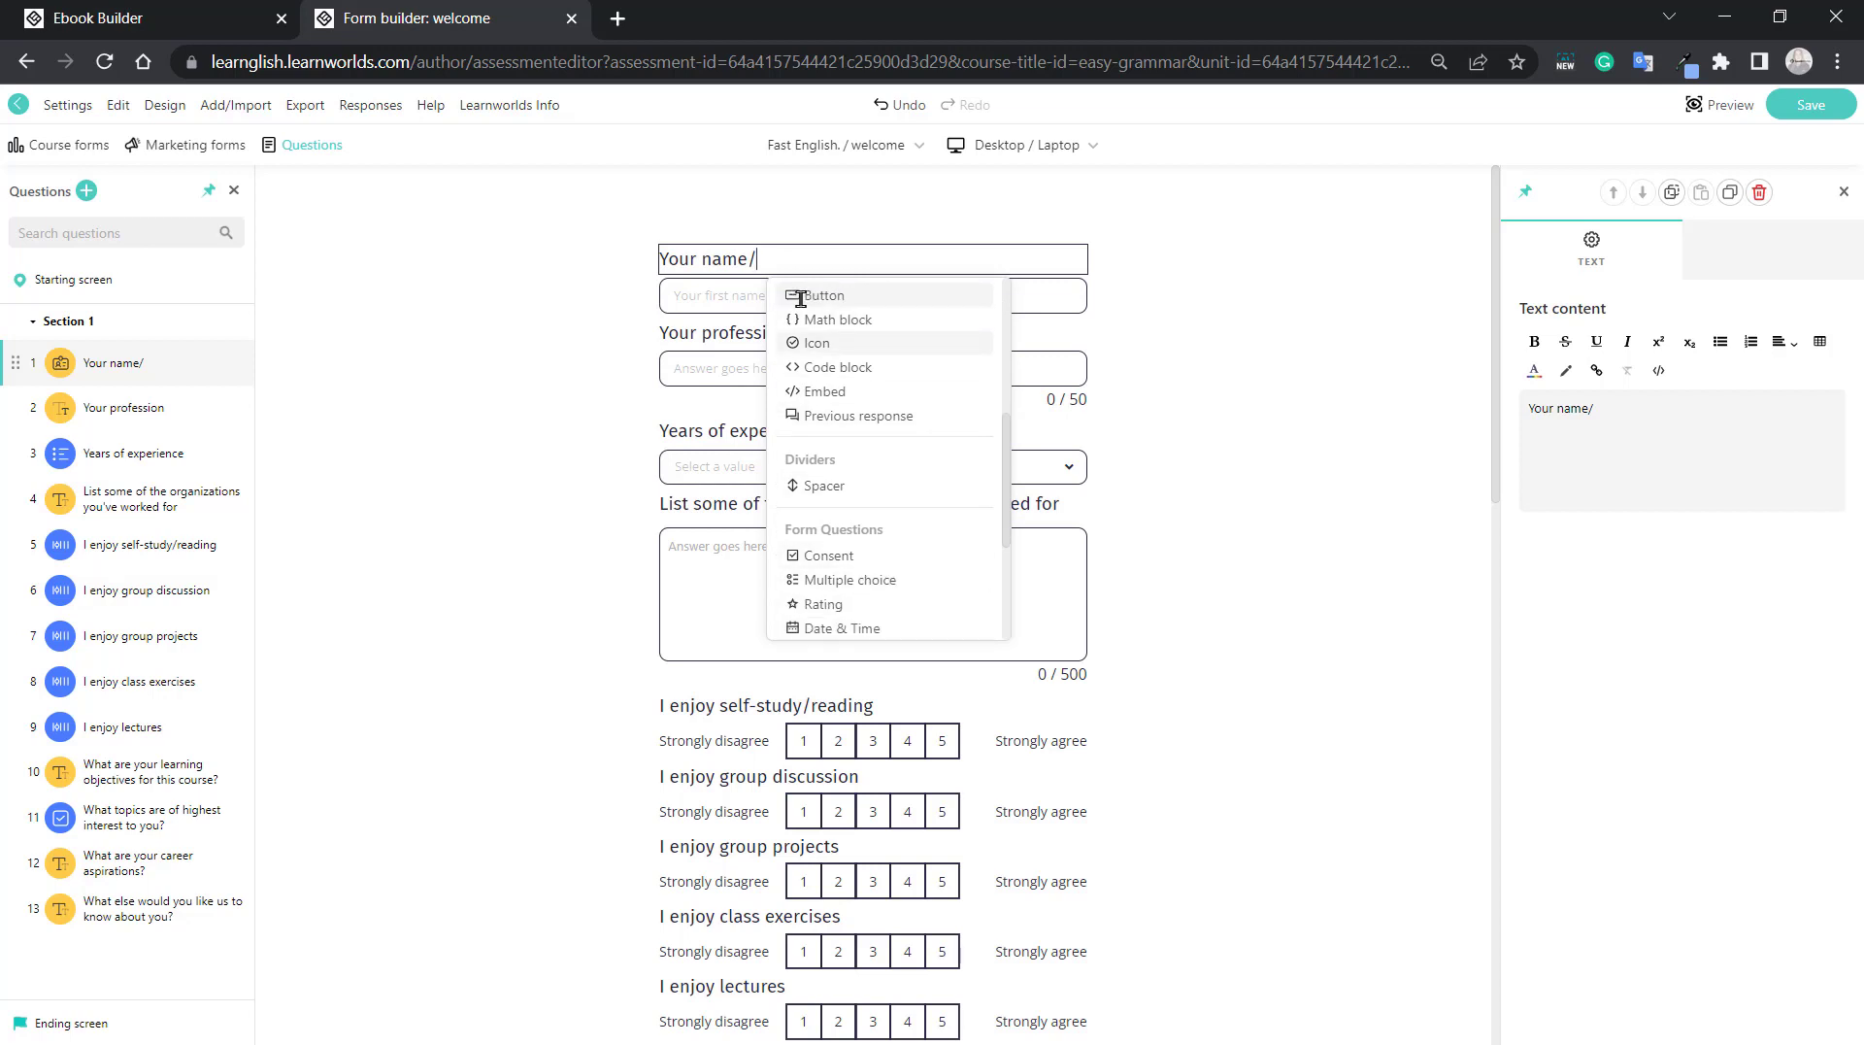
key(Down)
key(Down)
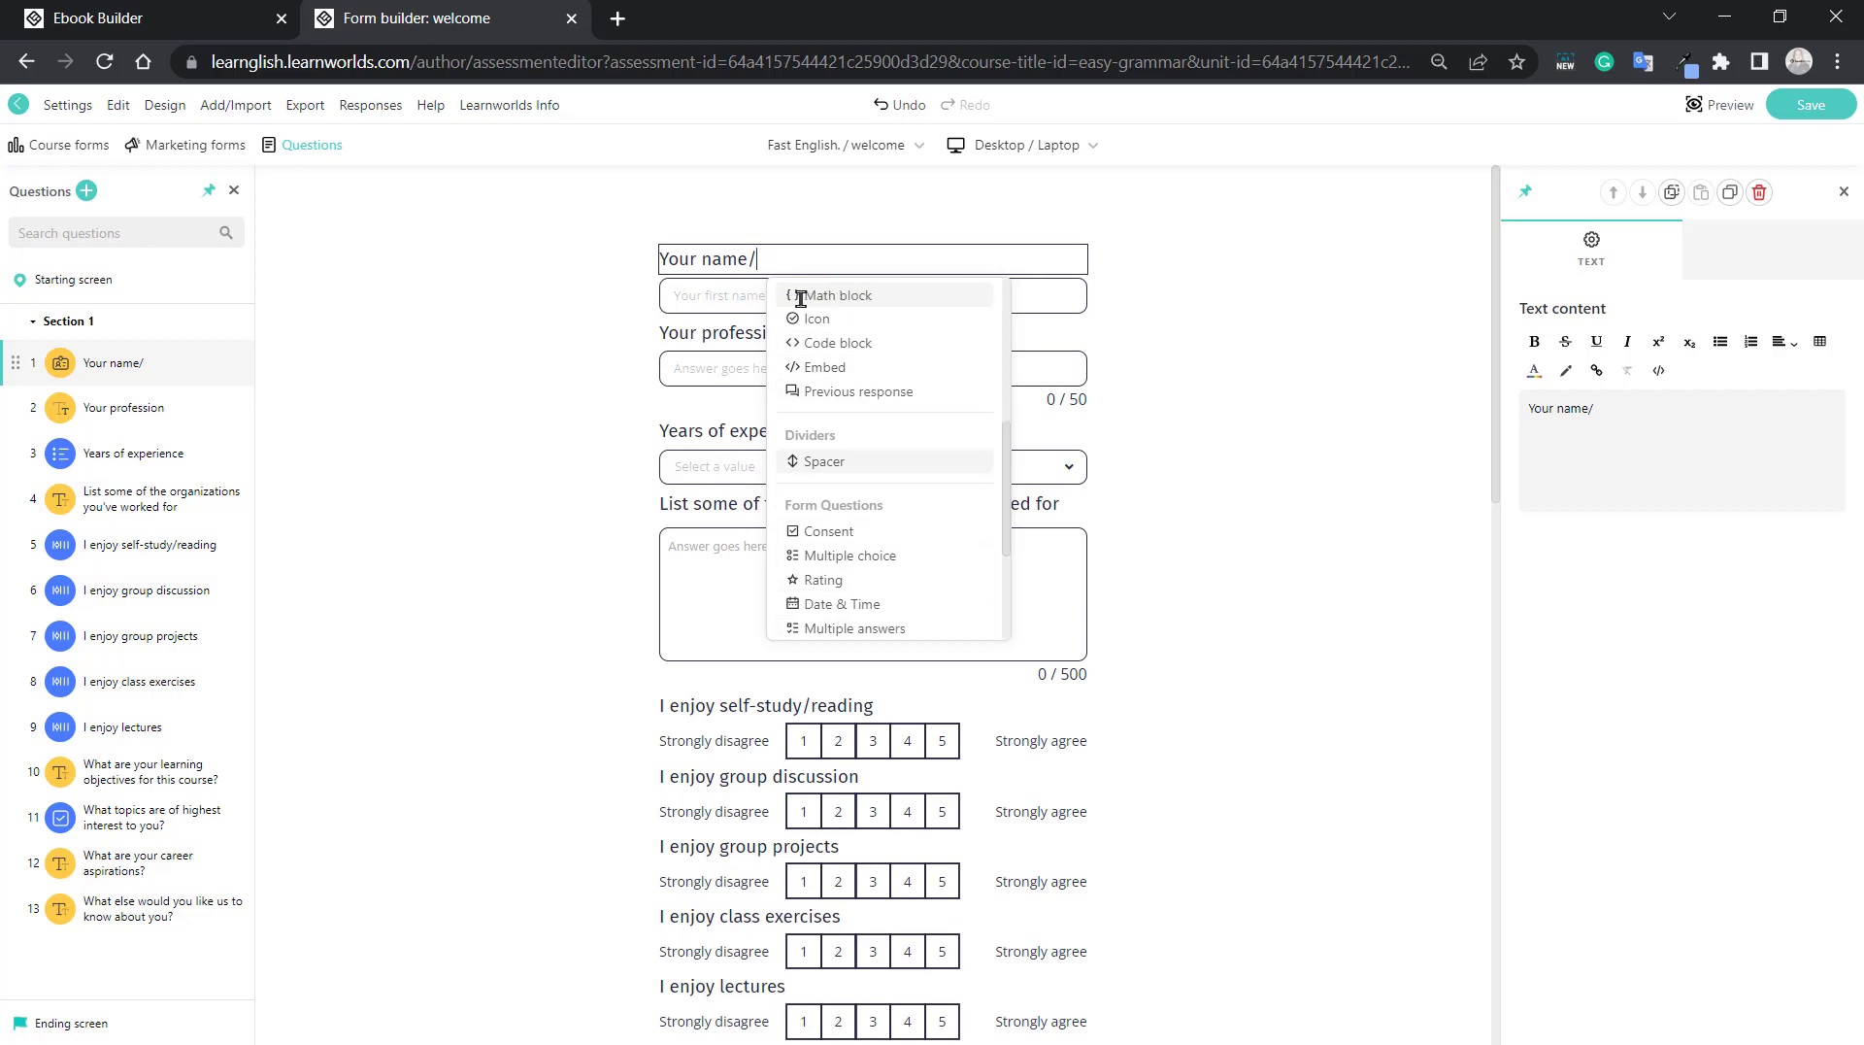
key(Down)
key(Down)
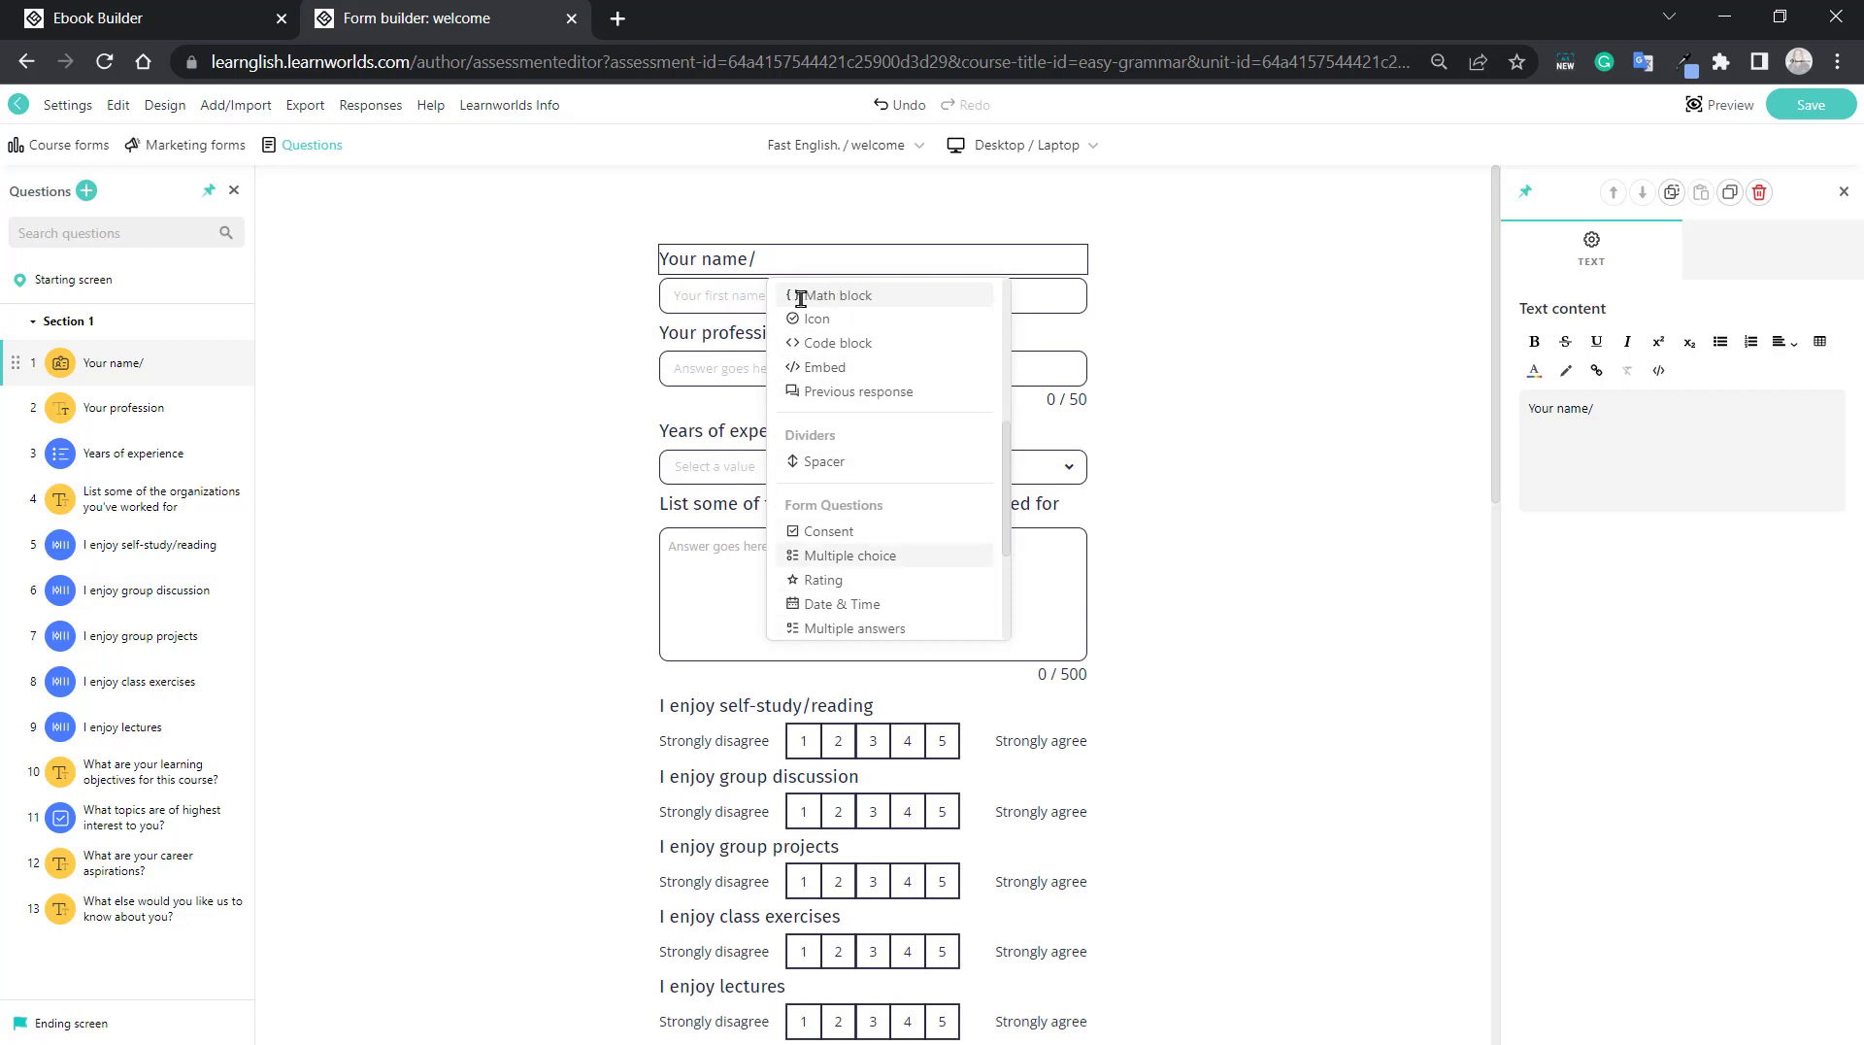
key(Return)
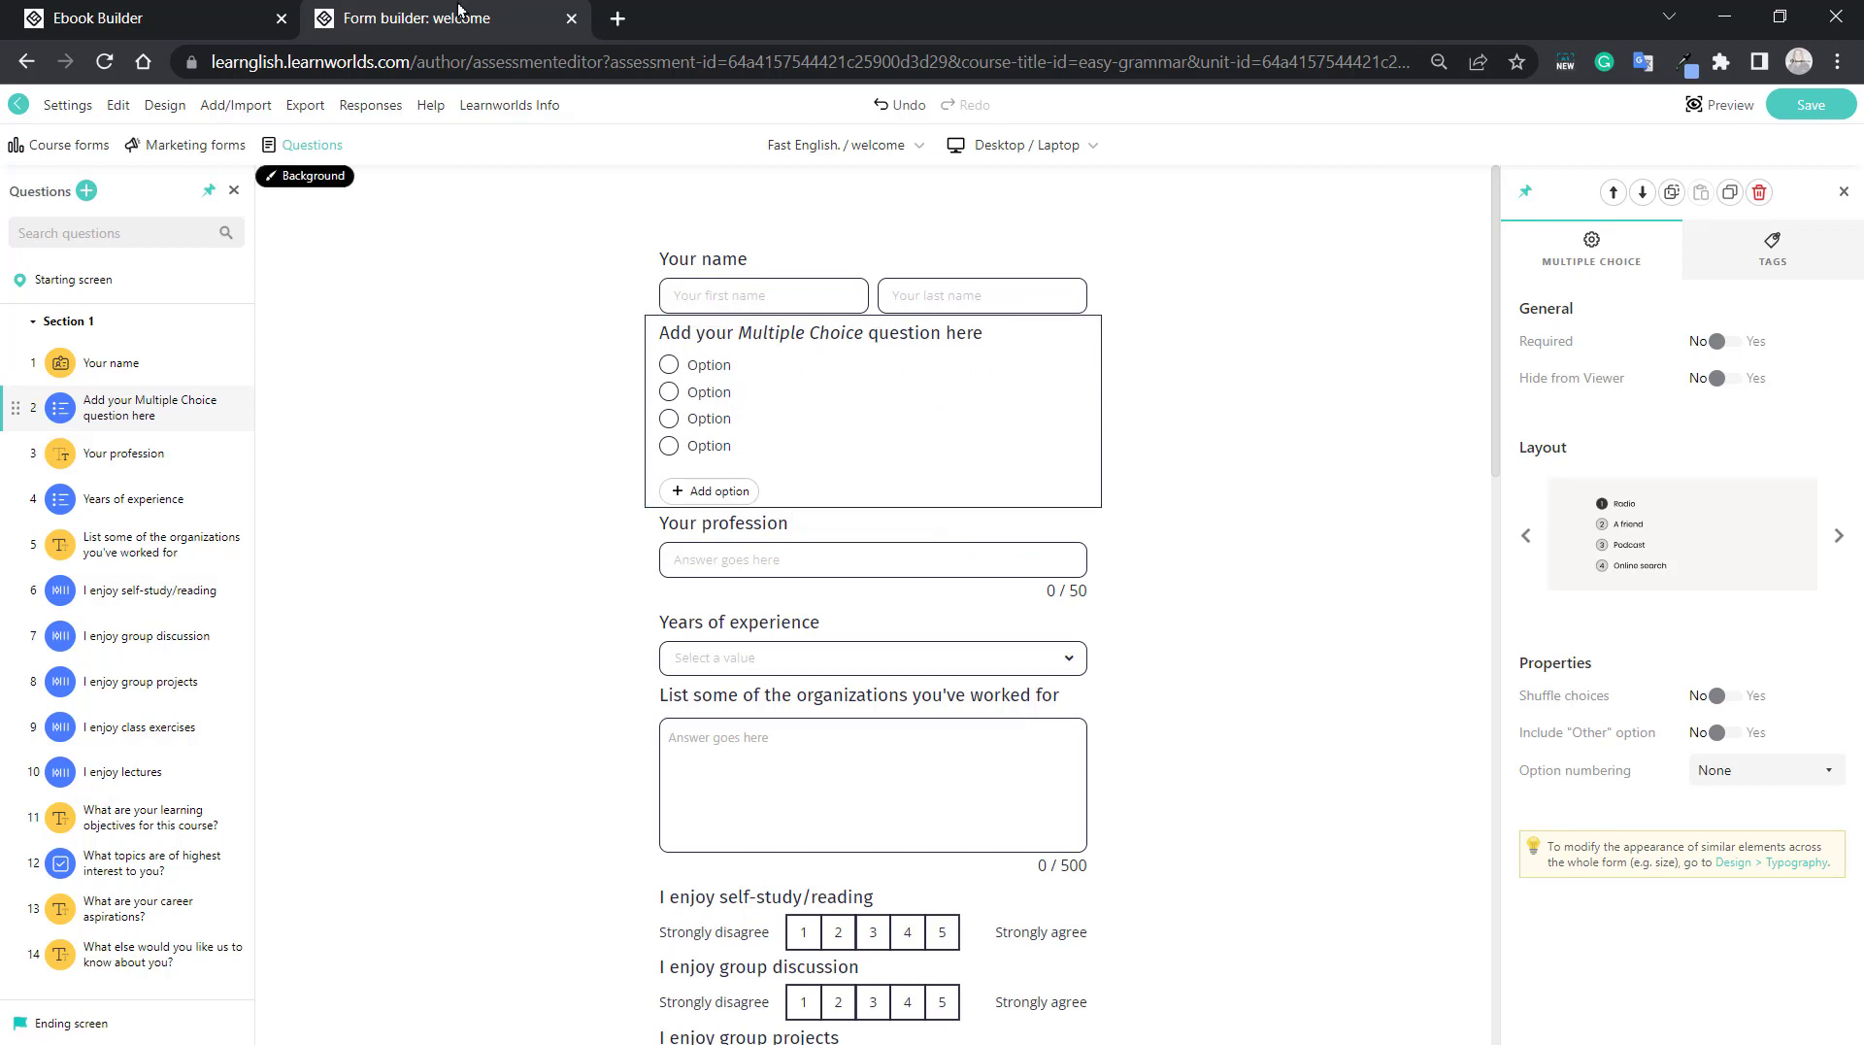
Return to the Ebook Builder, review the Turn into options in the block list, and remove the slash from the testimonial heading.
click(83, 10)
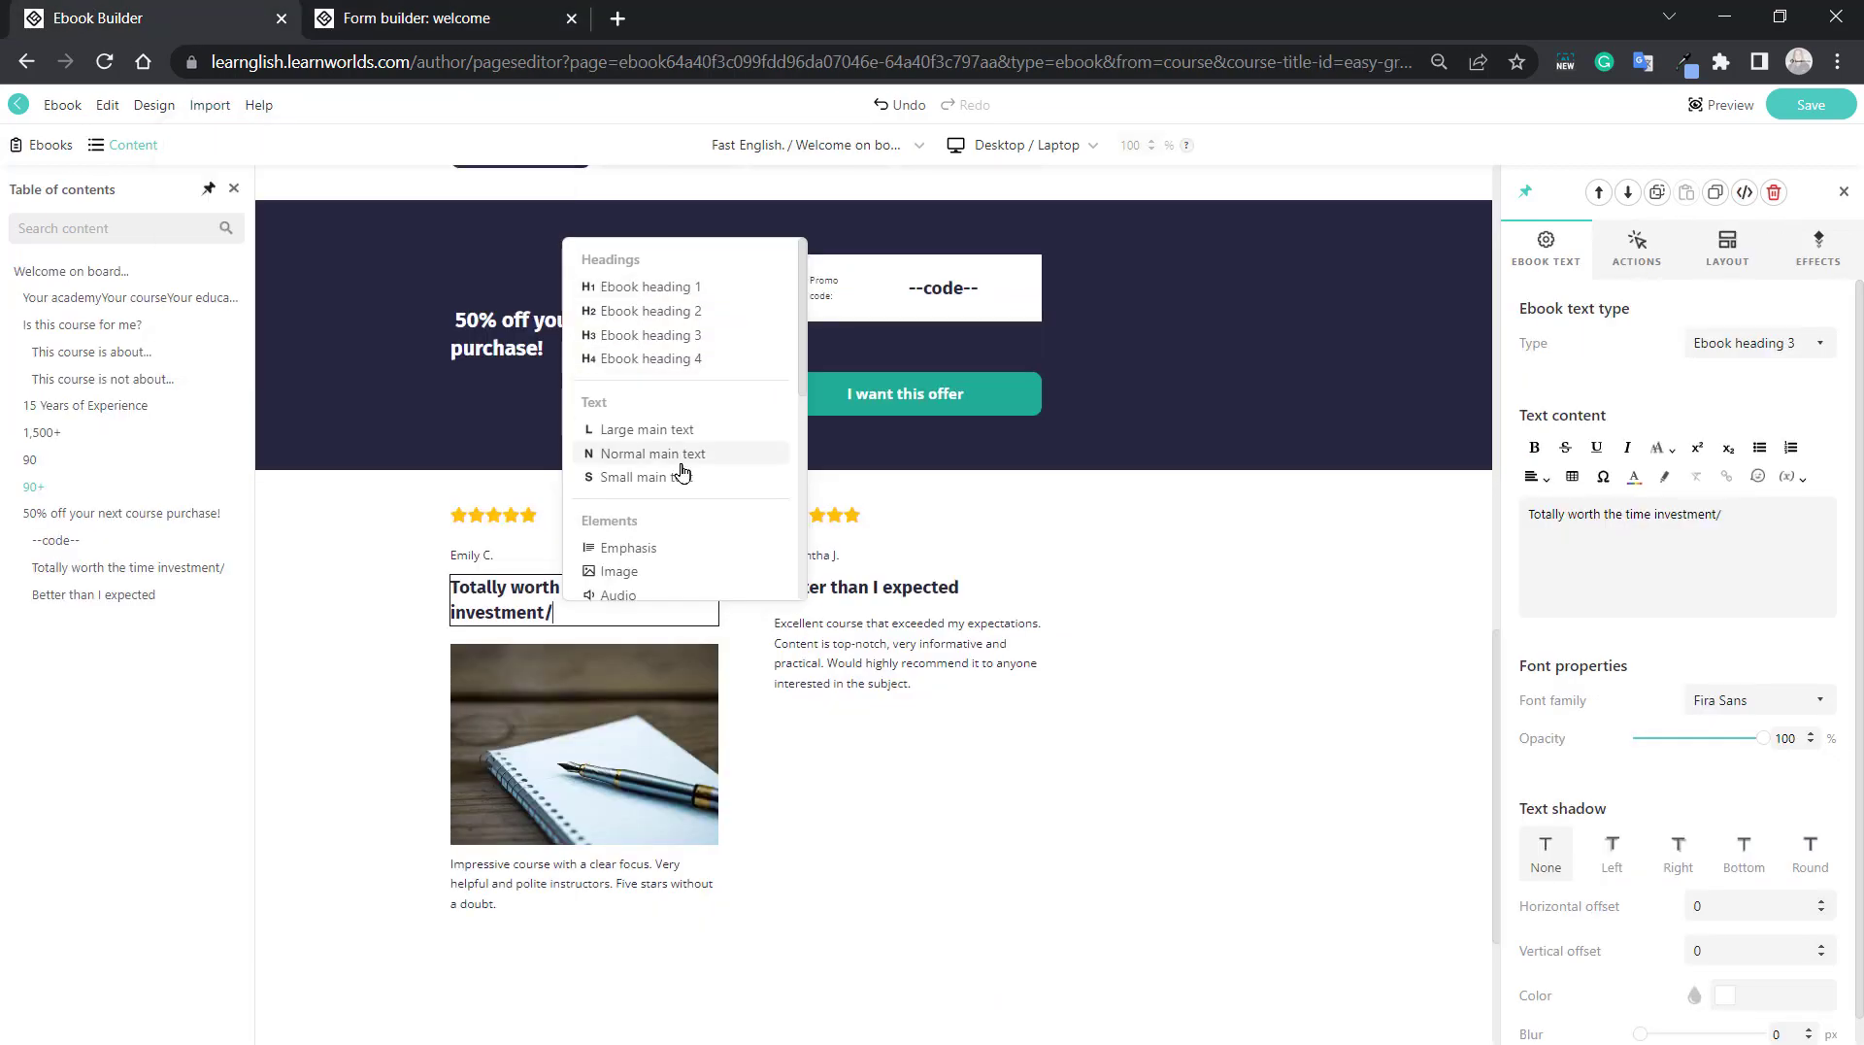
scroll(656, 481, down, 5)
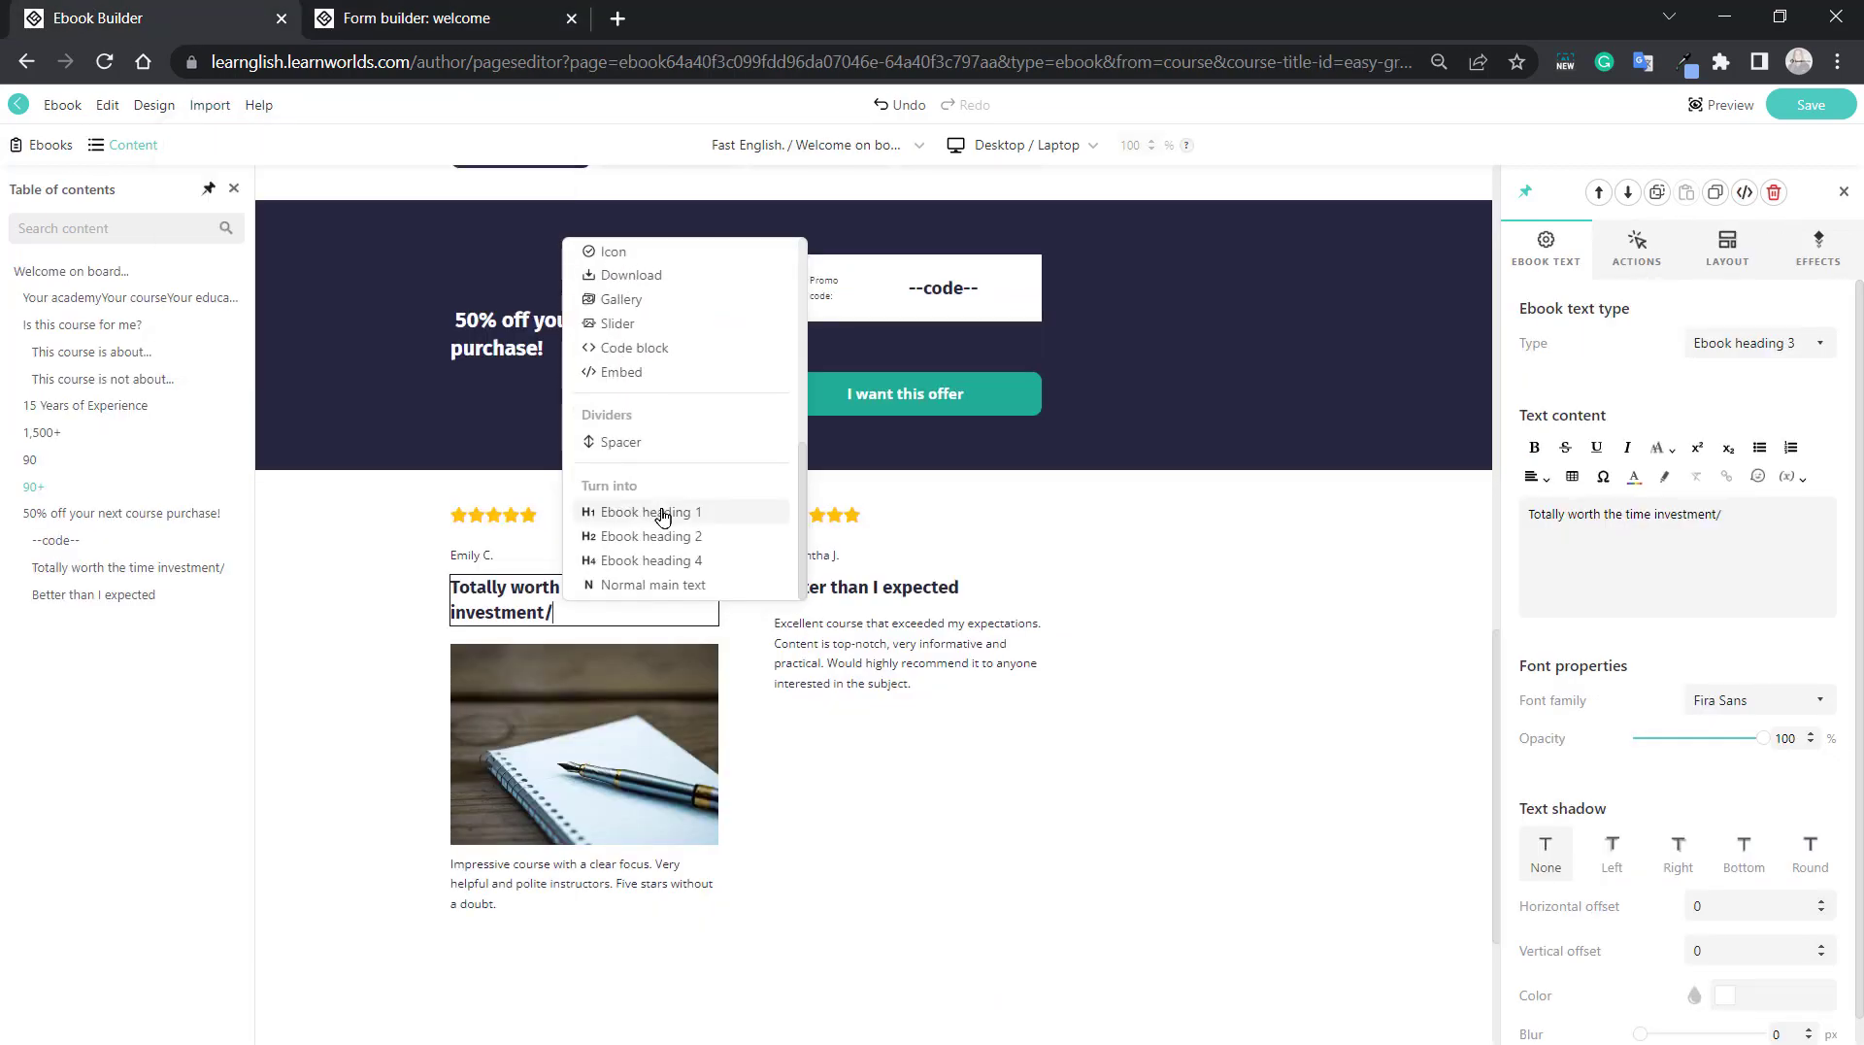
scroll(697, 415, up, 4)
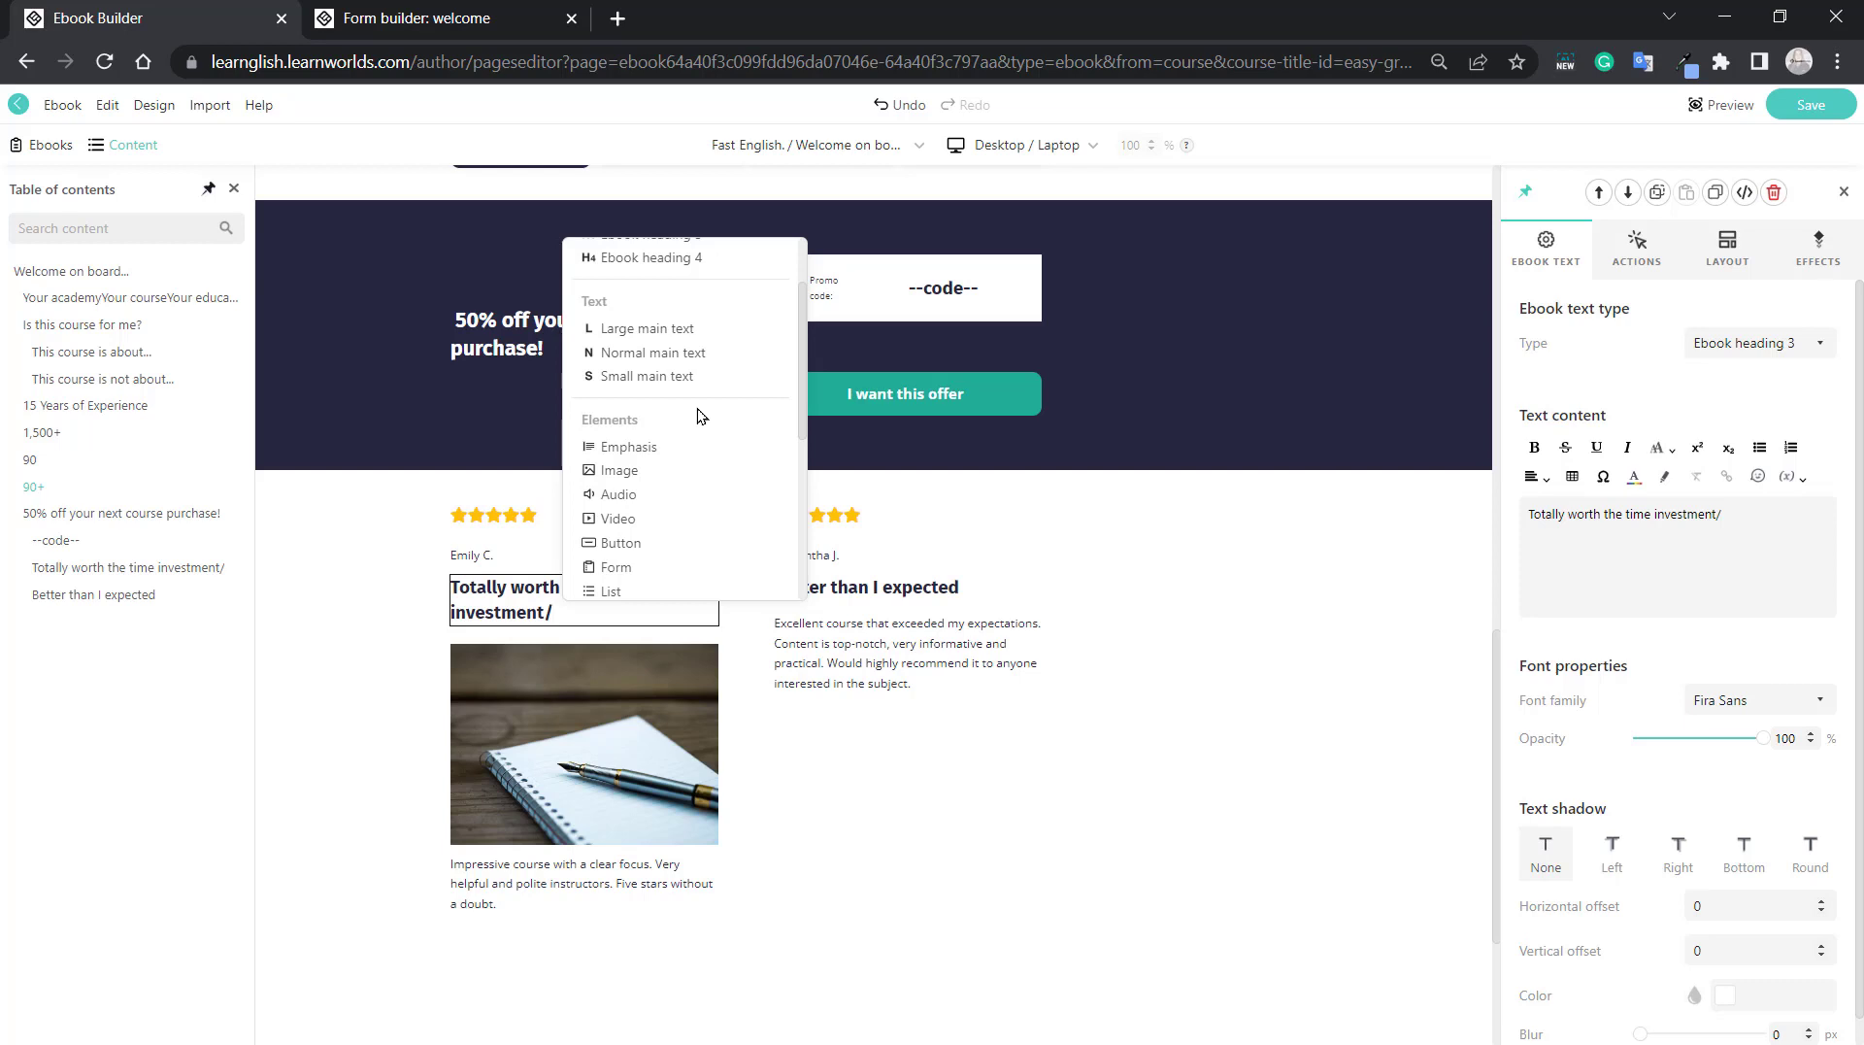
key(BackSpace)
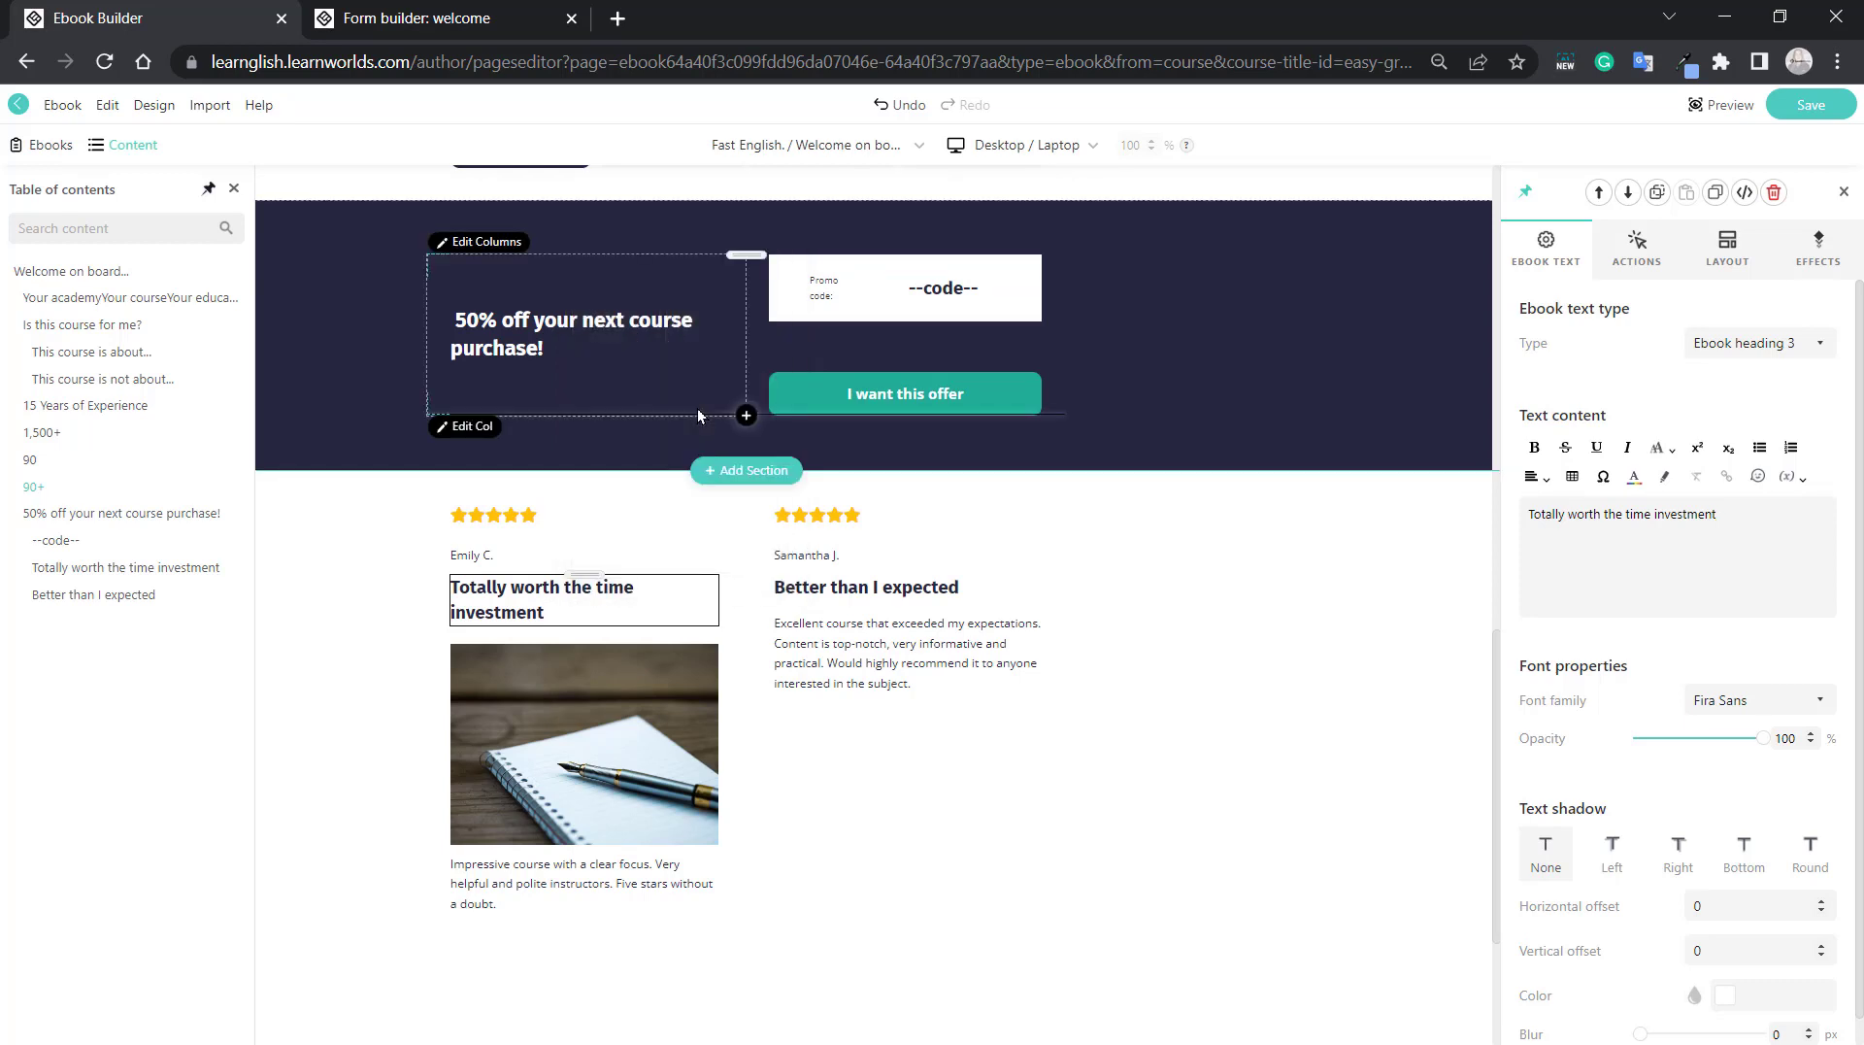
Remove the trailing slash from the "In the hustle and bustle" paragraph and paste a copy of its text below, separated by a blank line.
scroll(698, 415, up, 15)
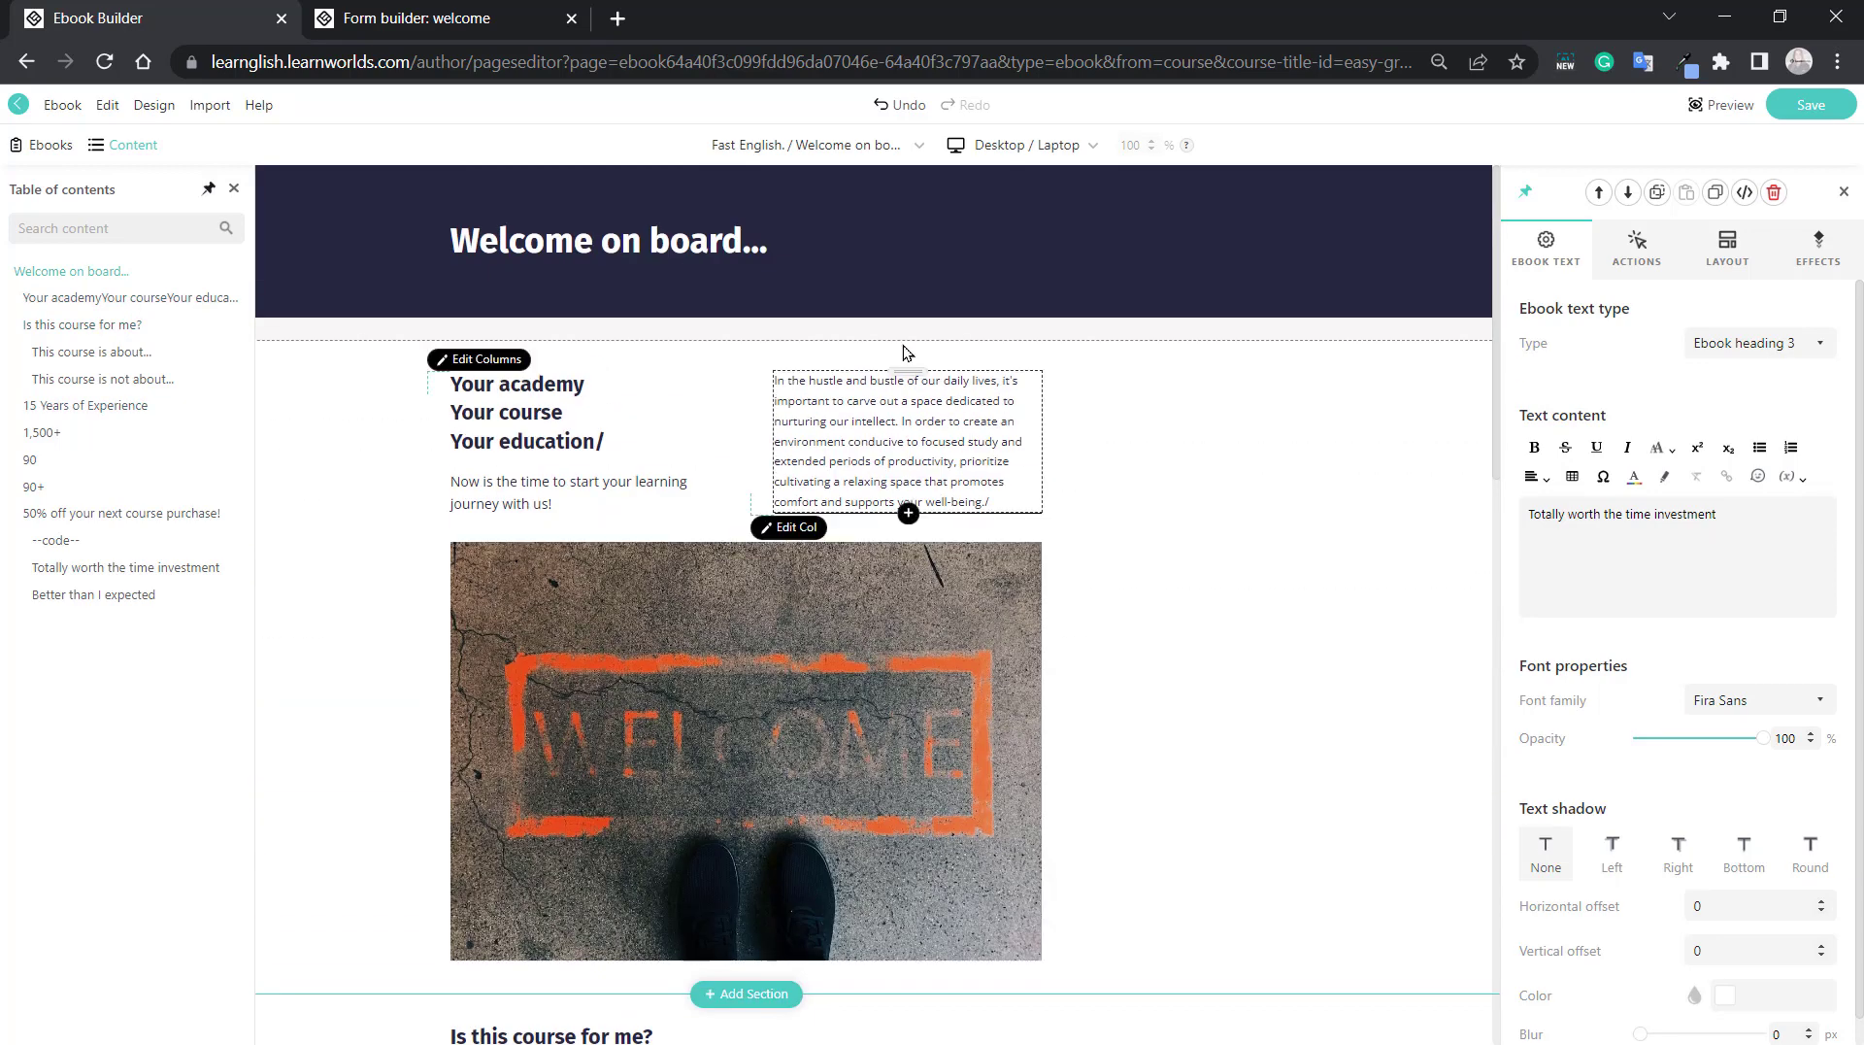
click(992, 499)
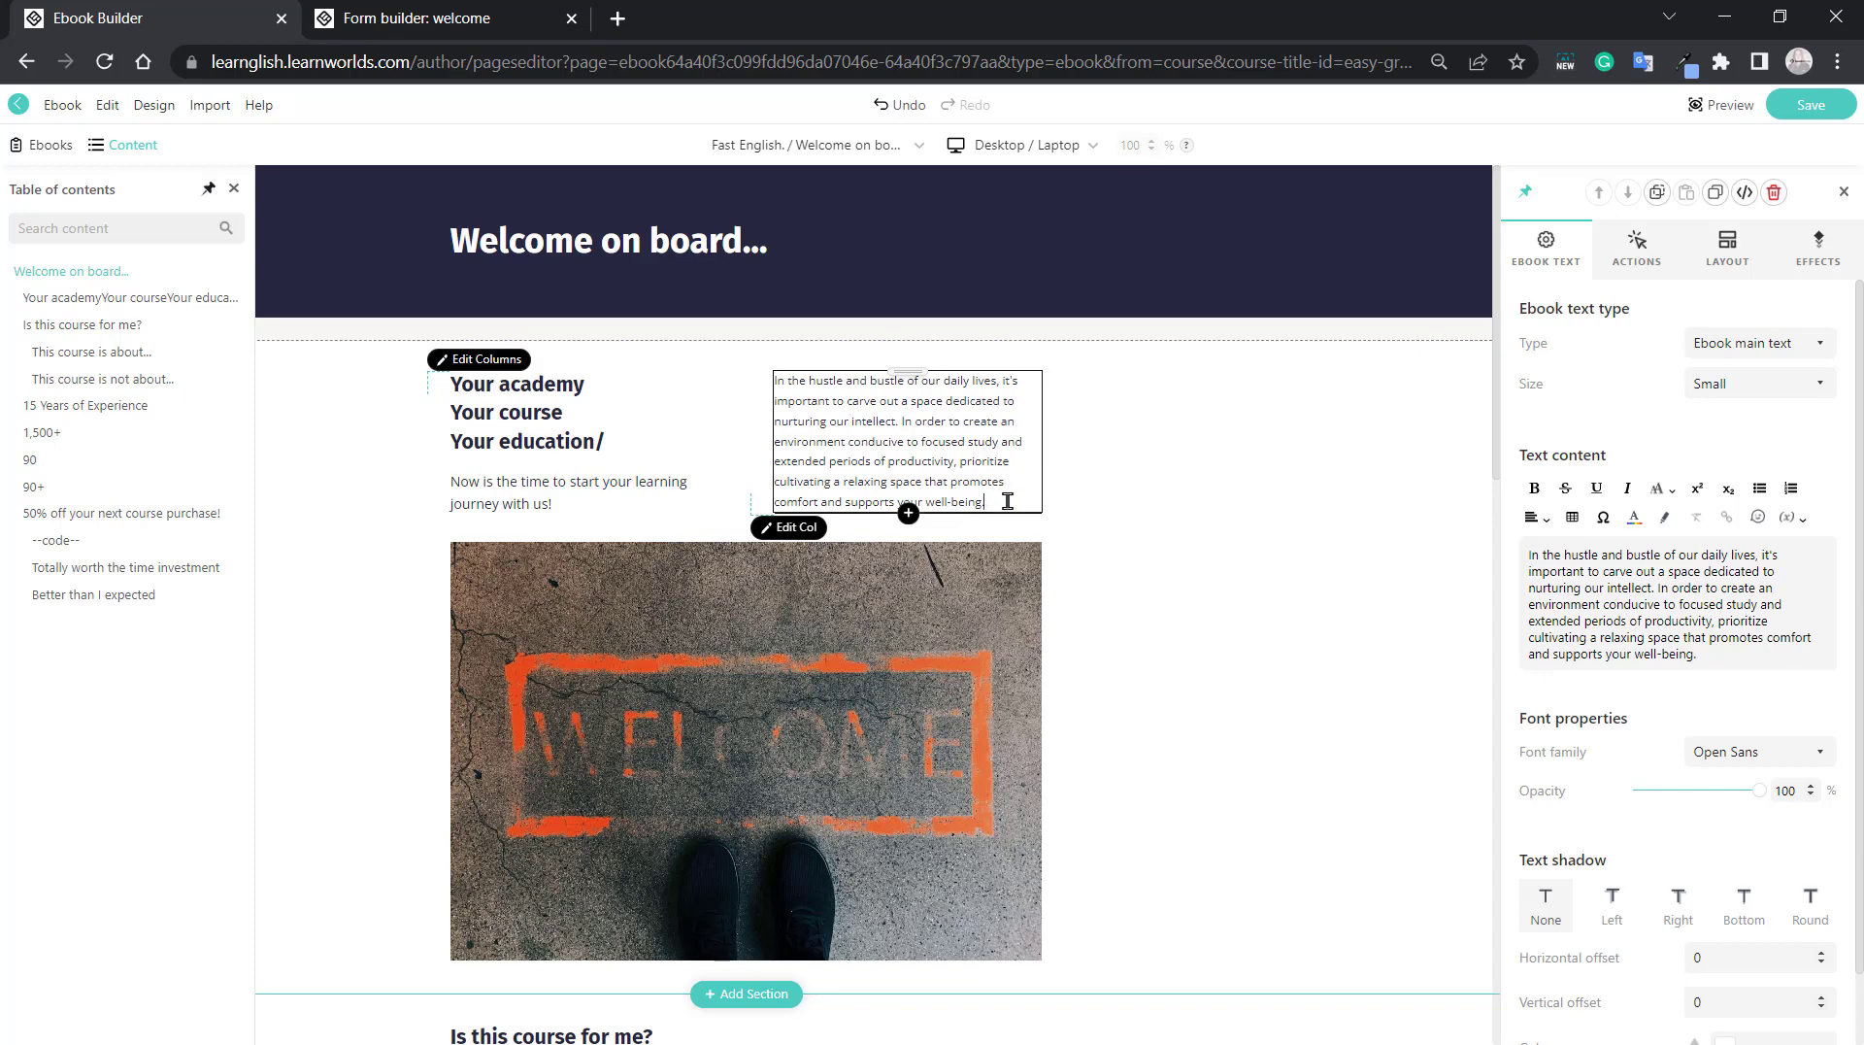
drag(997, 497, 777, 379)
key(ctrl+c)
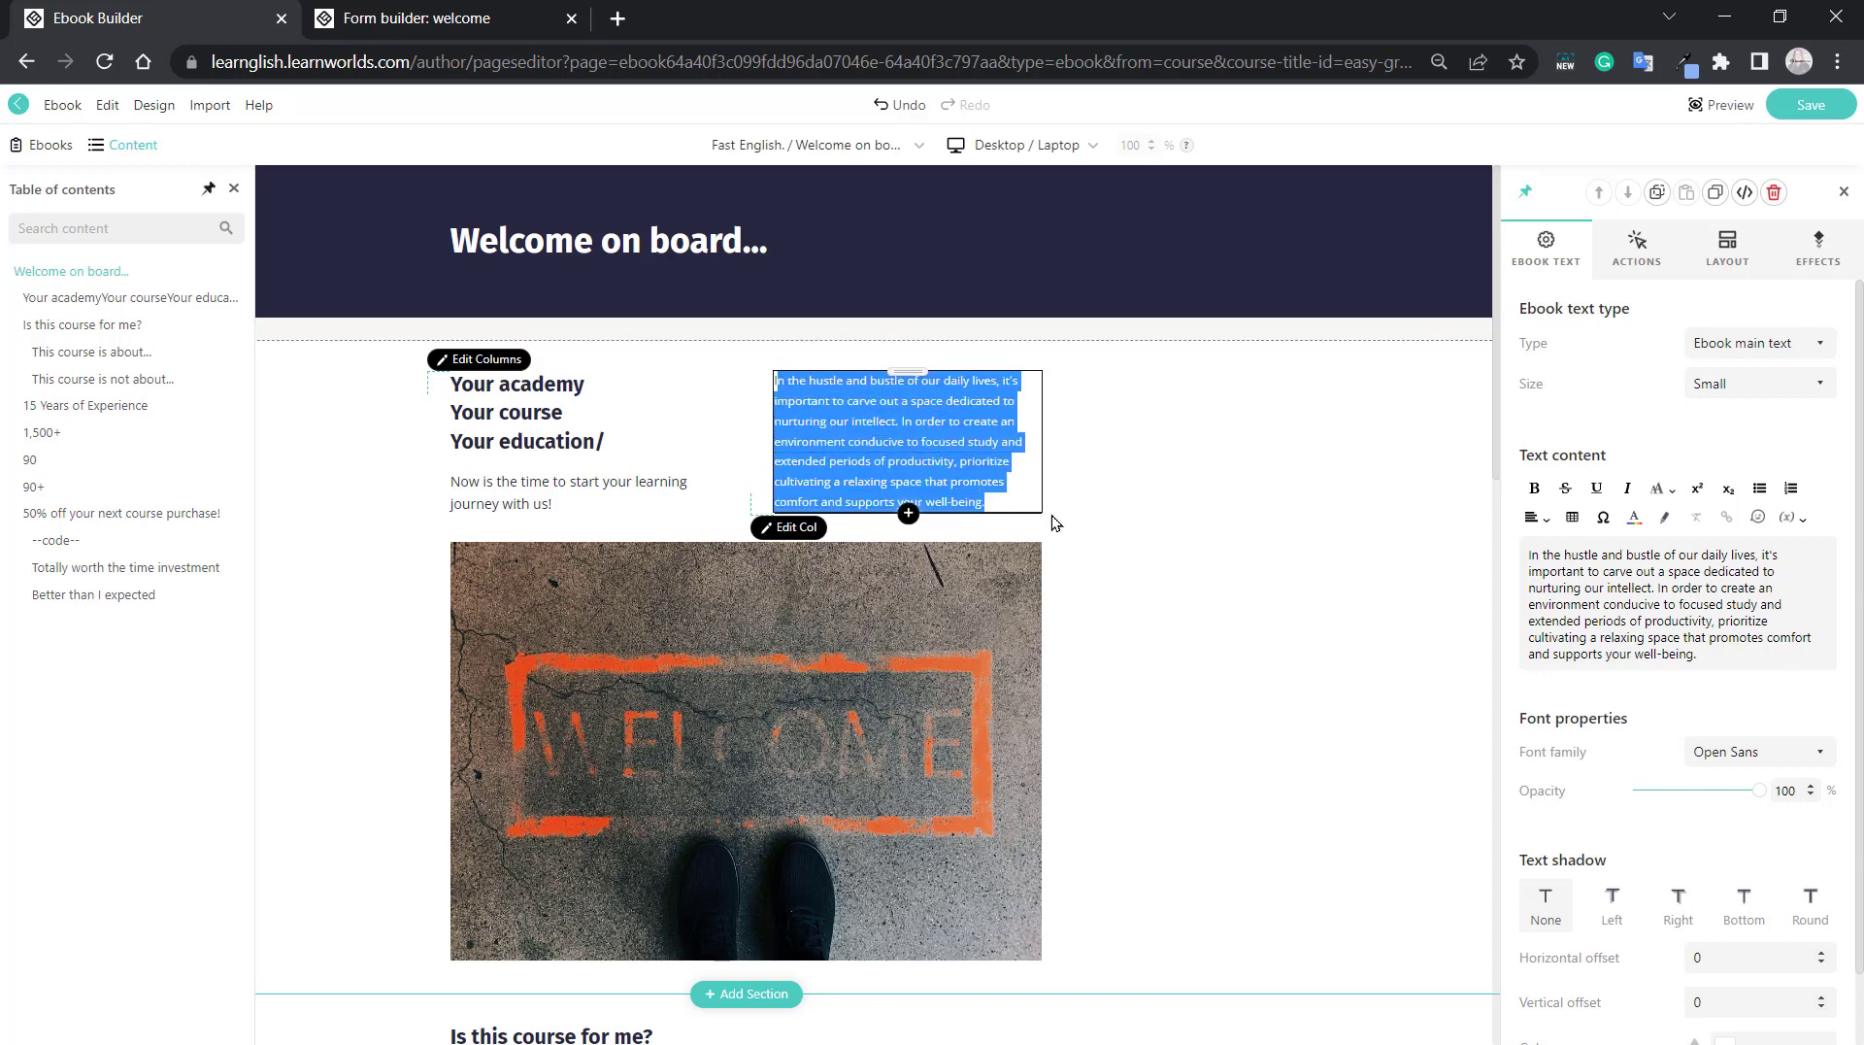
click(1015, 506)
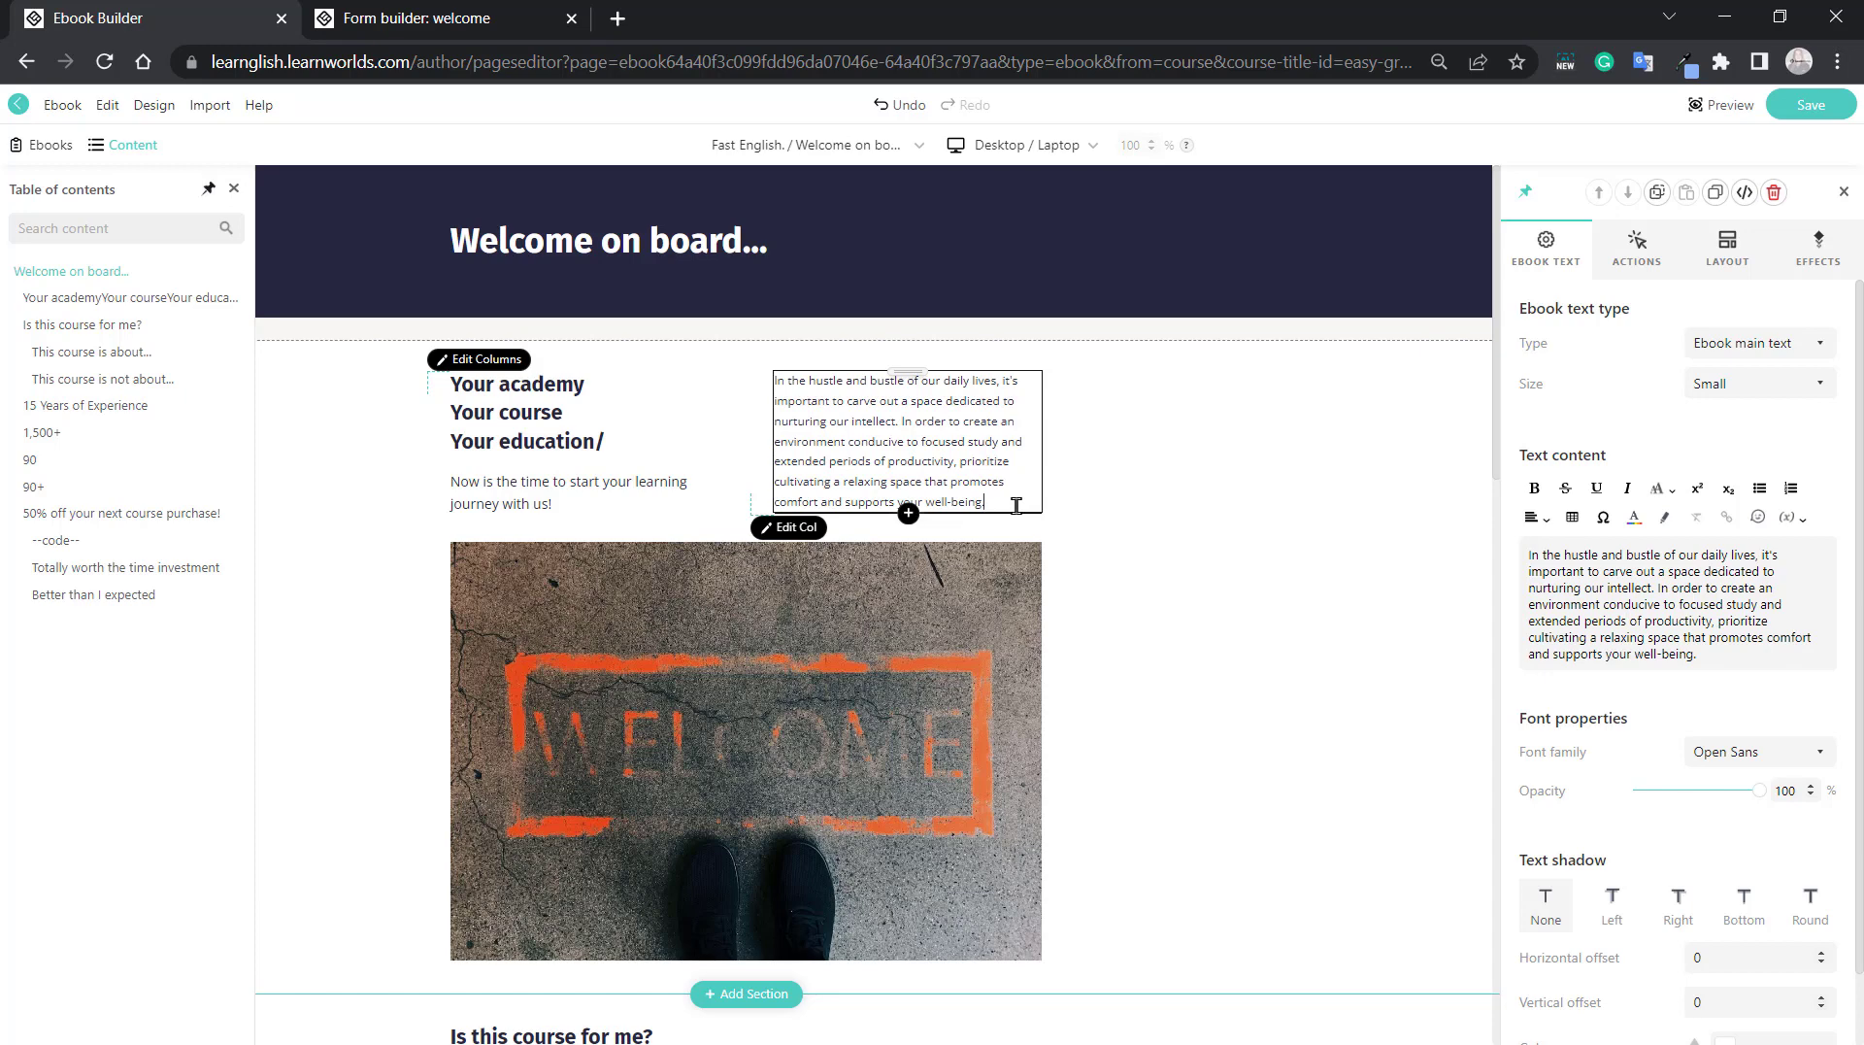
key(Return)
key(Return)
key(ctrl+v)
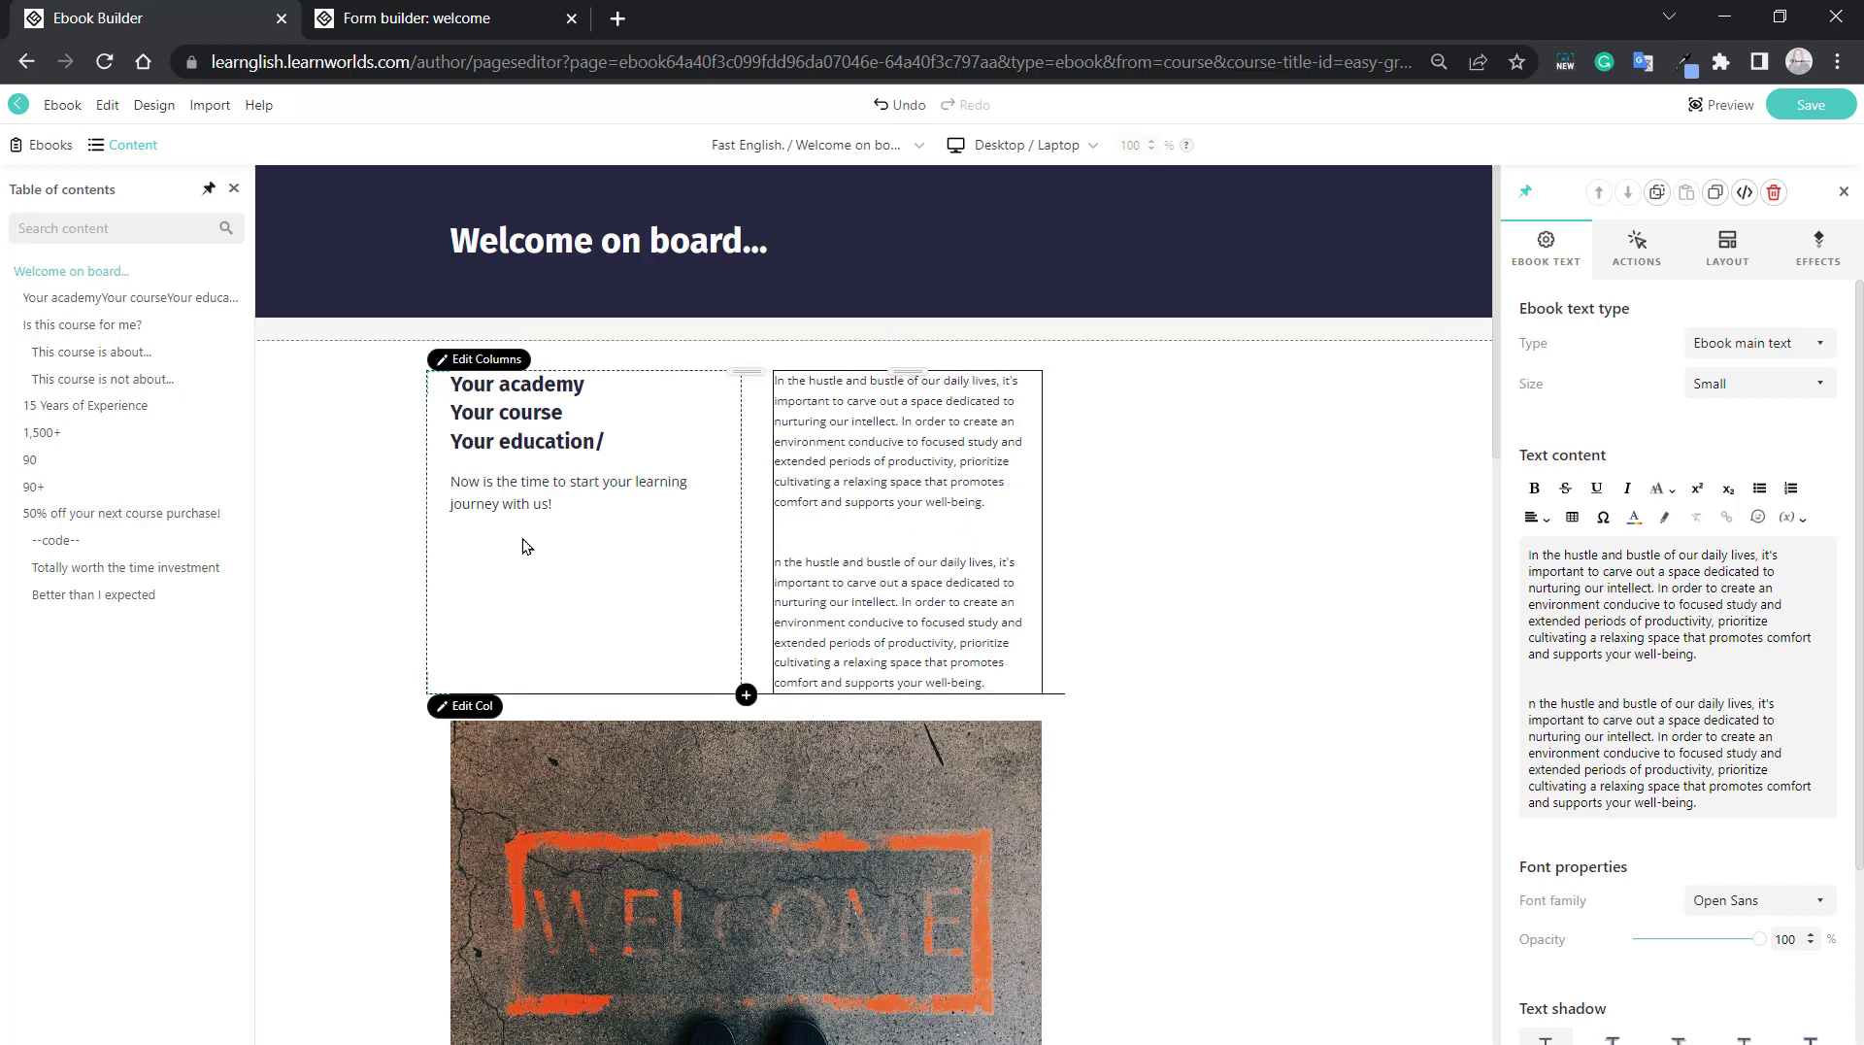
Add a new empty text block below "Now is the time to start your learning journey with us!".
click(567, 508)
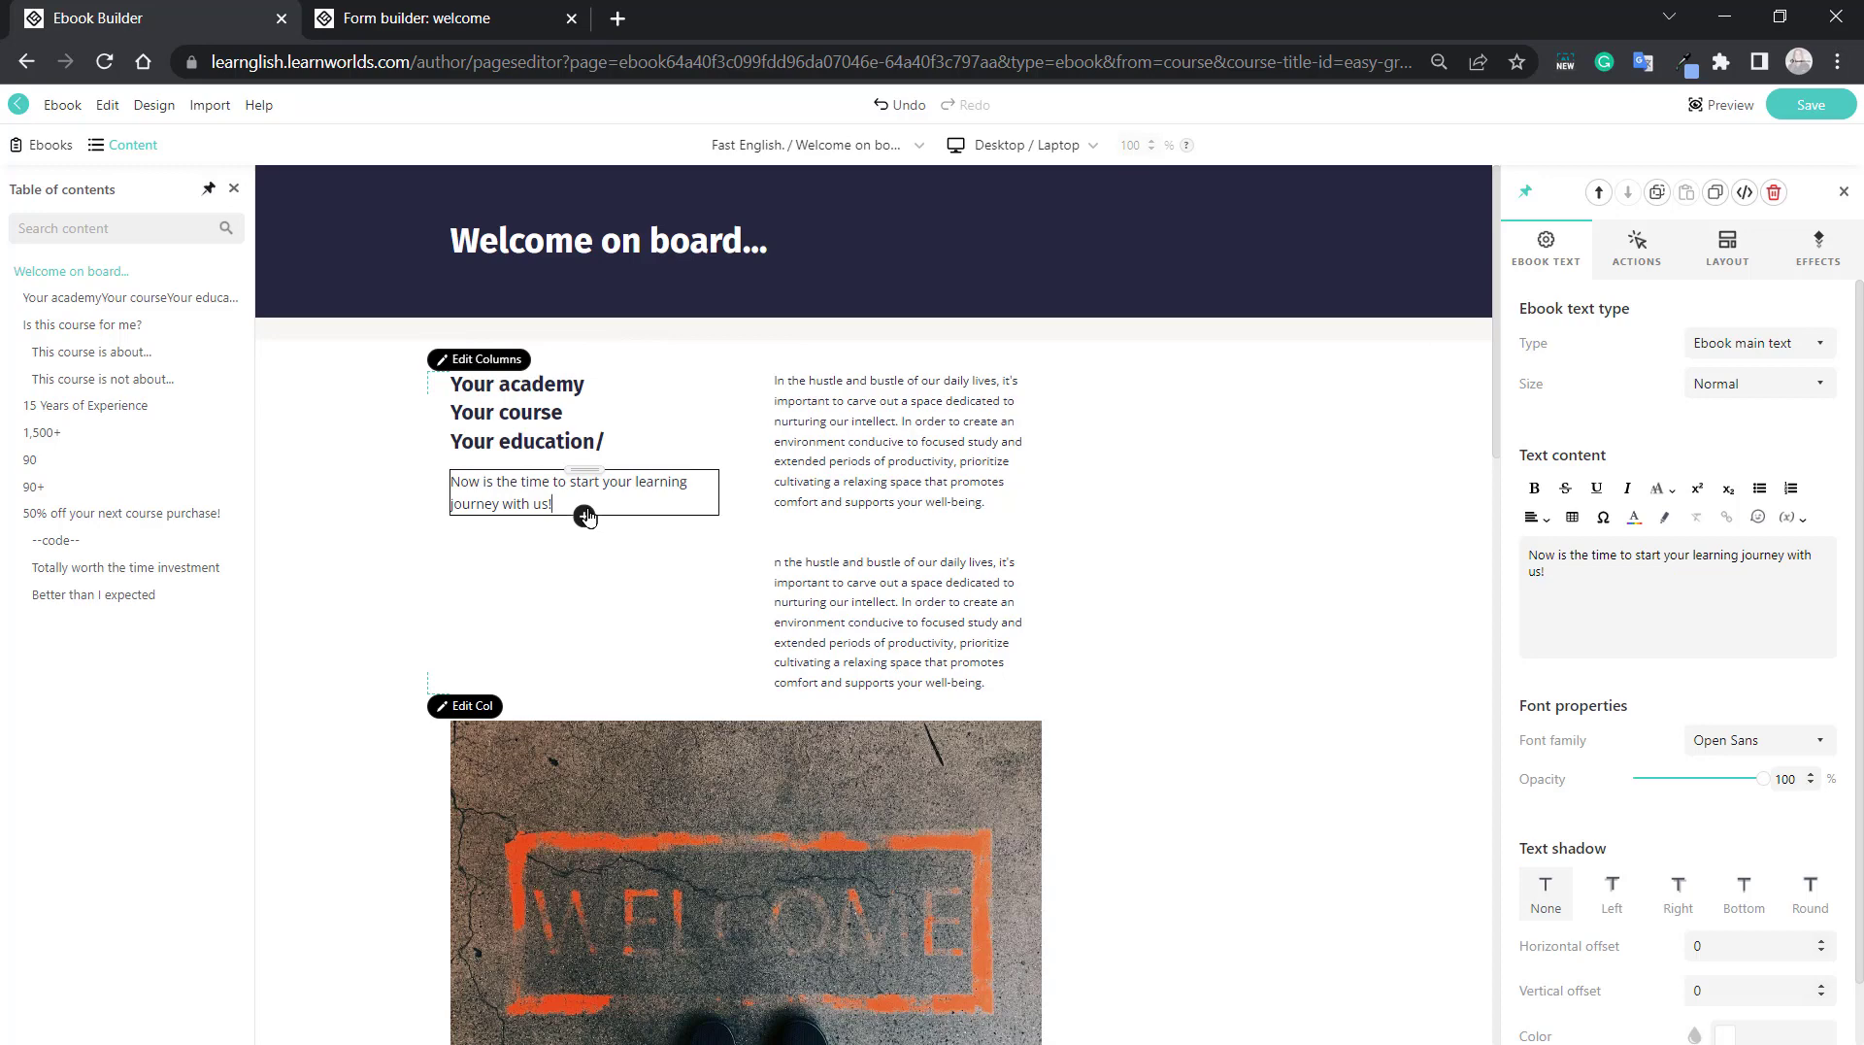
key(Return)
key(Return)
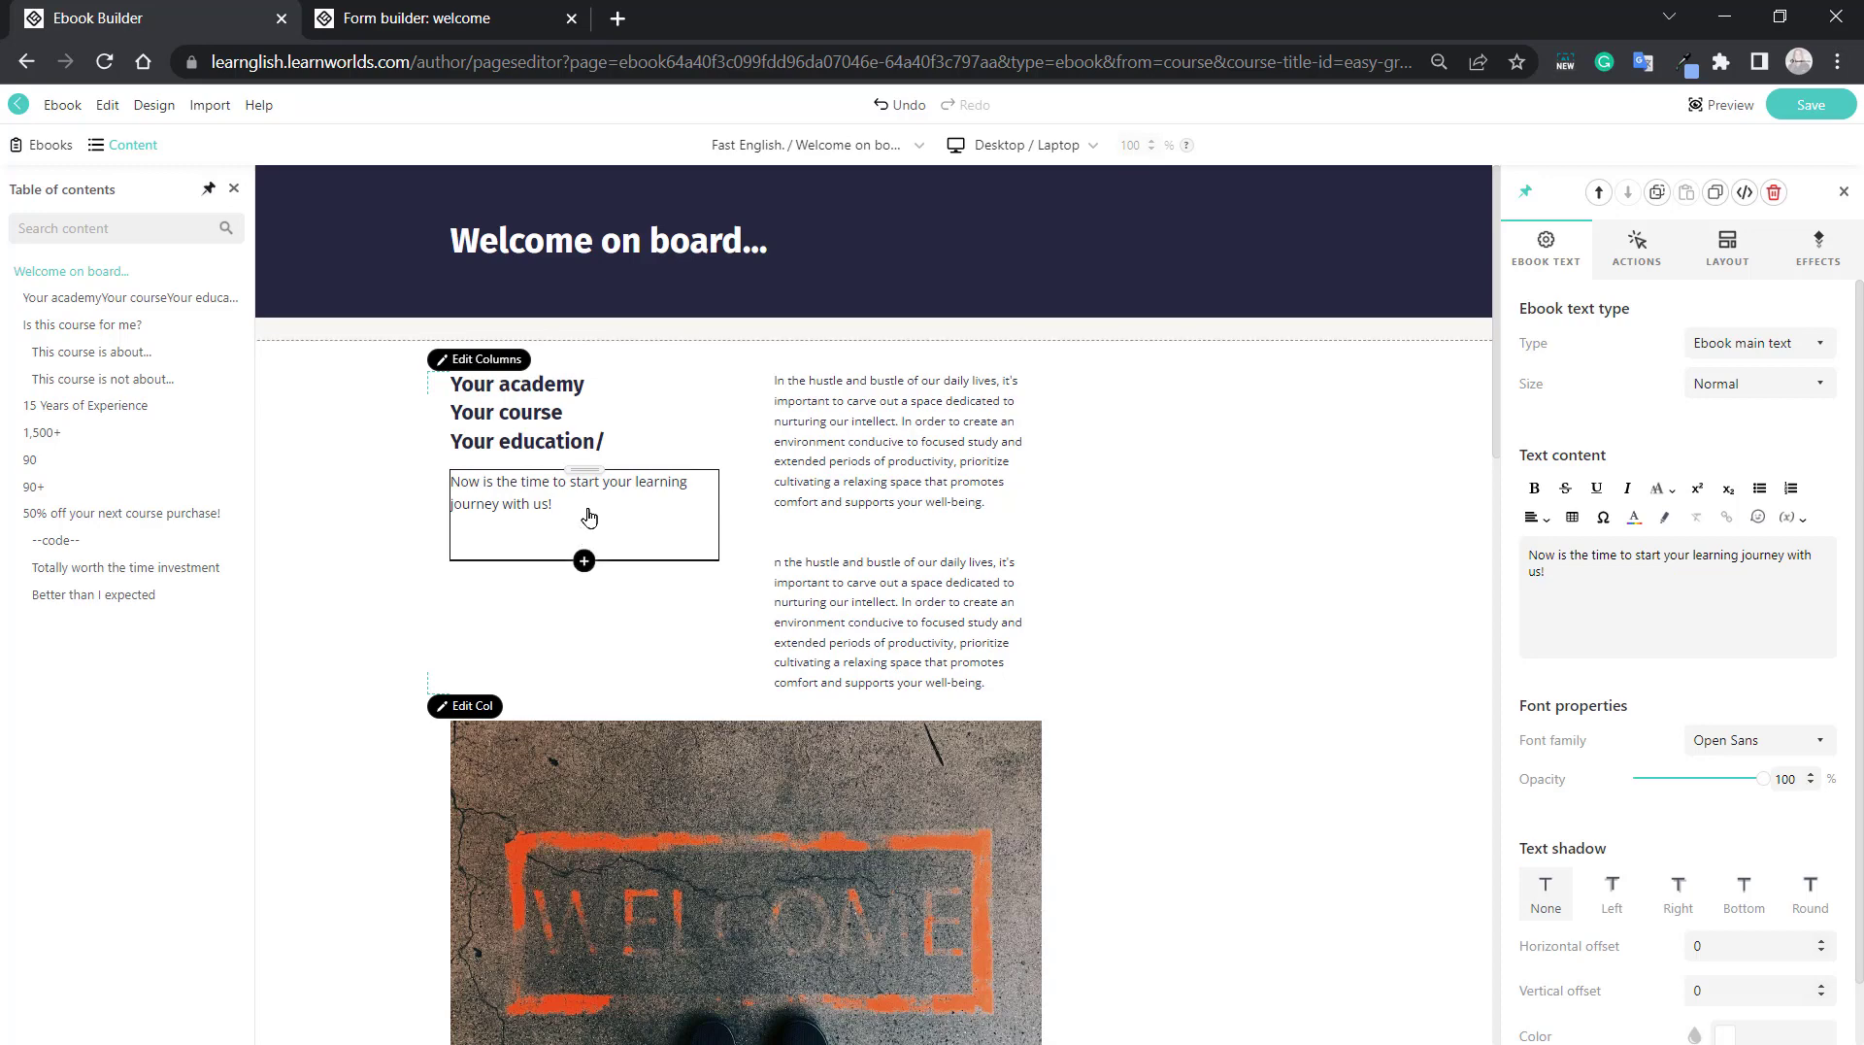
key(Return)
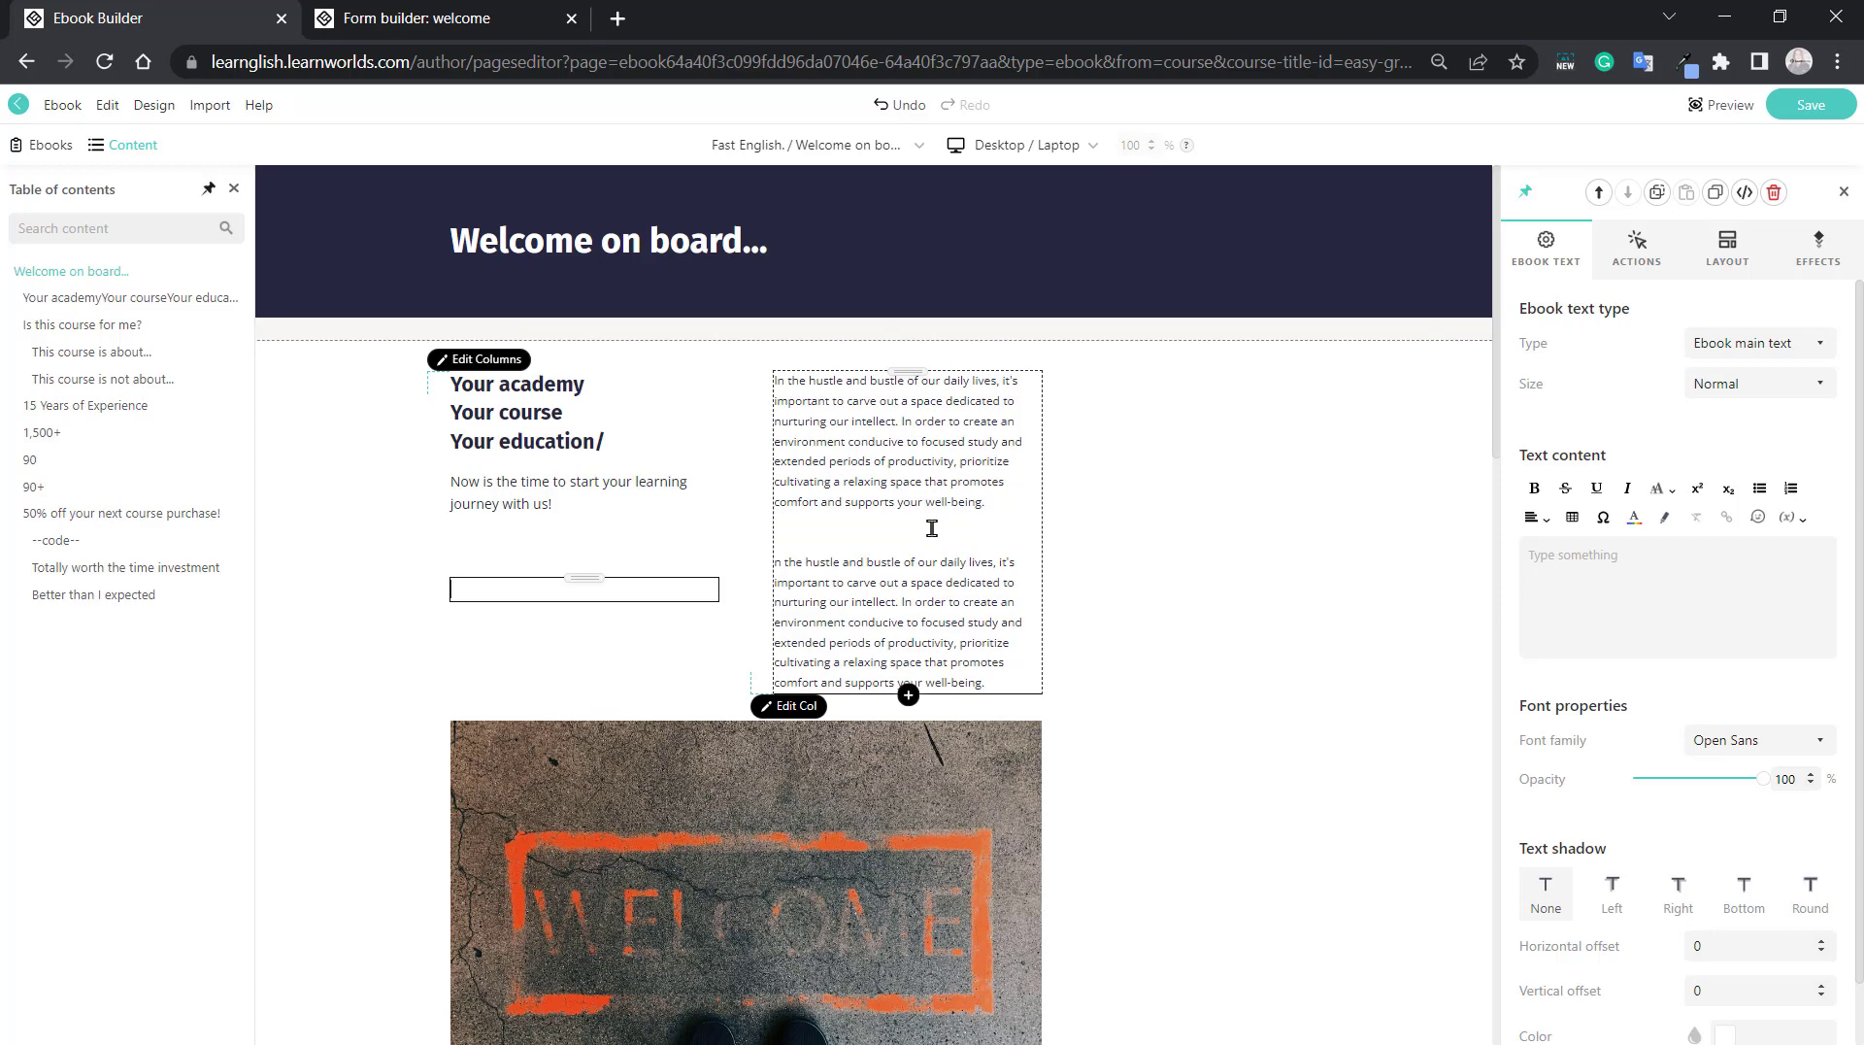
Try the Tight, Condensed, Normal, Comfort and Extended spacing options in Ebook Themes, and discard the theme changes.
click(138, 107)
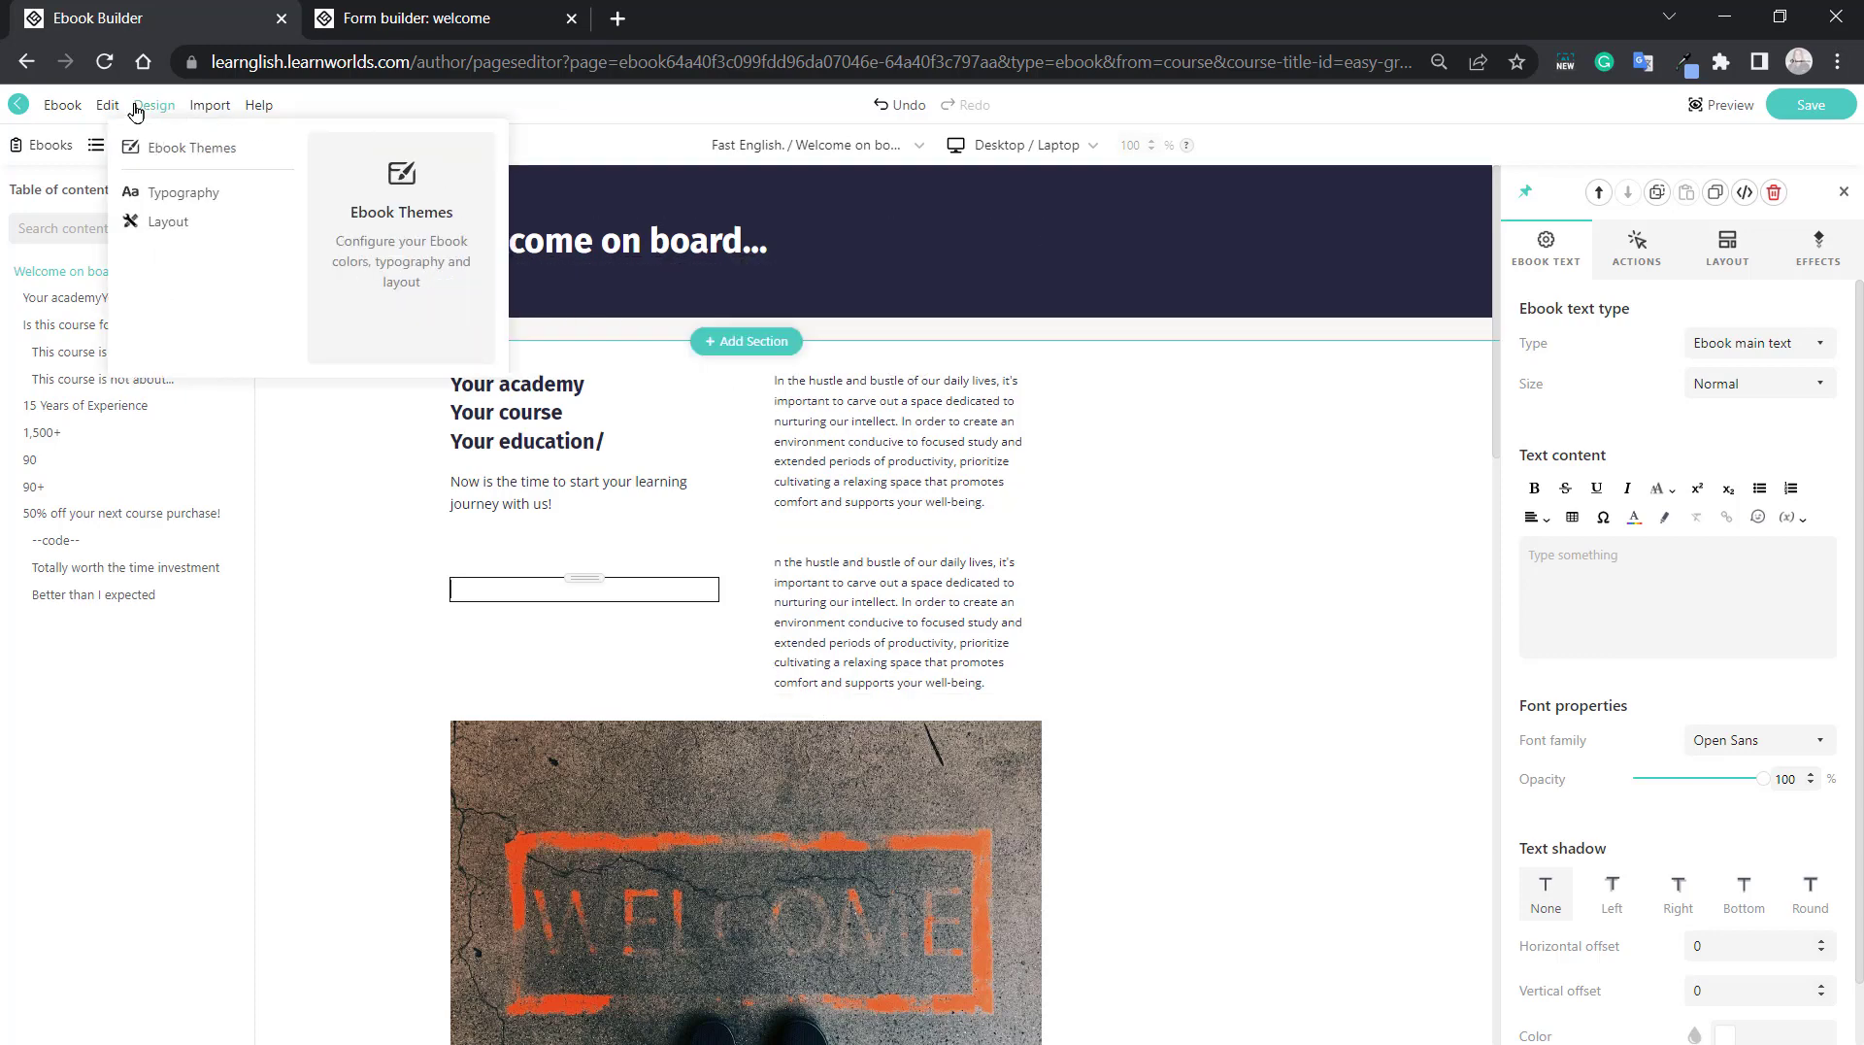
click(150, 145)
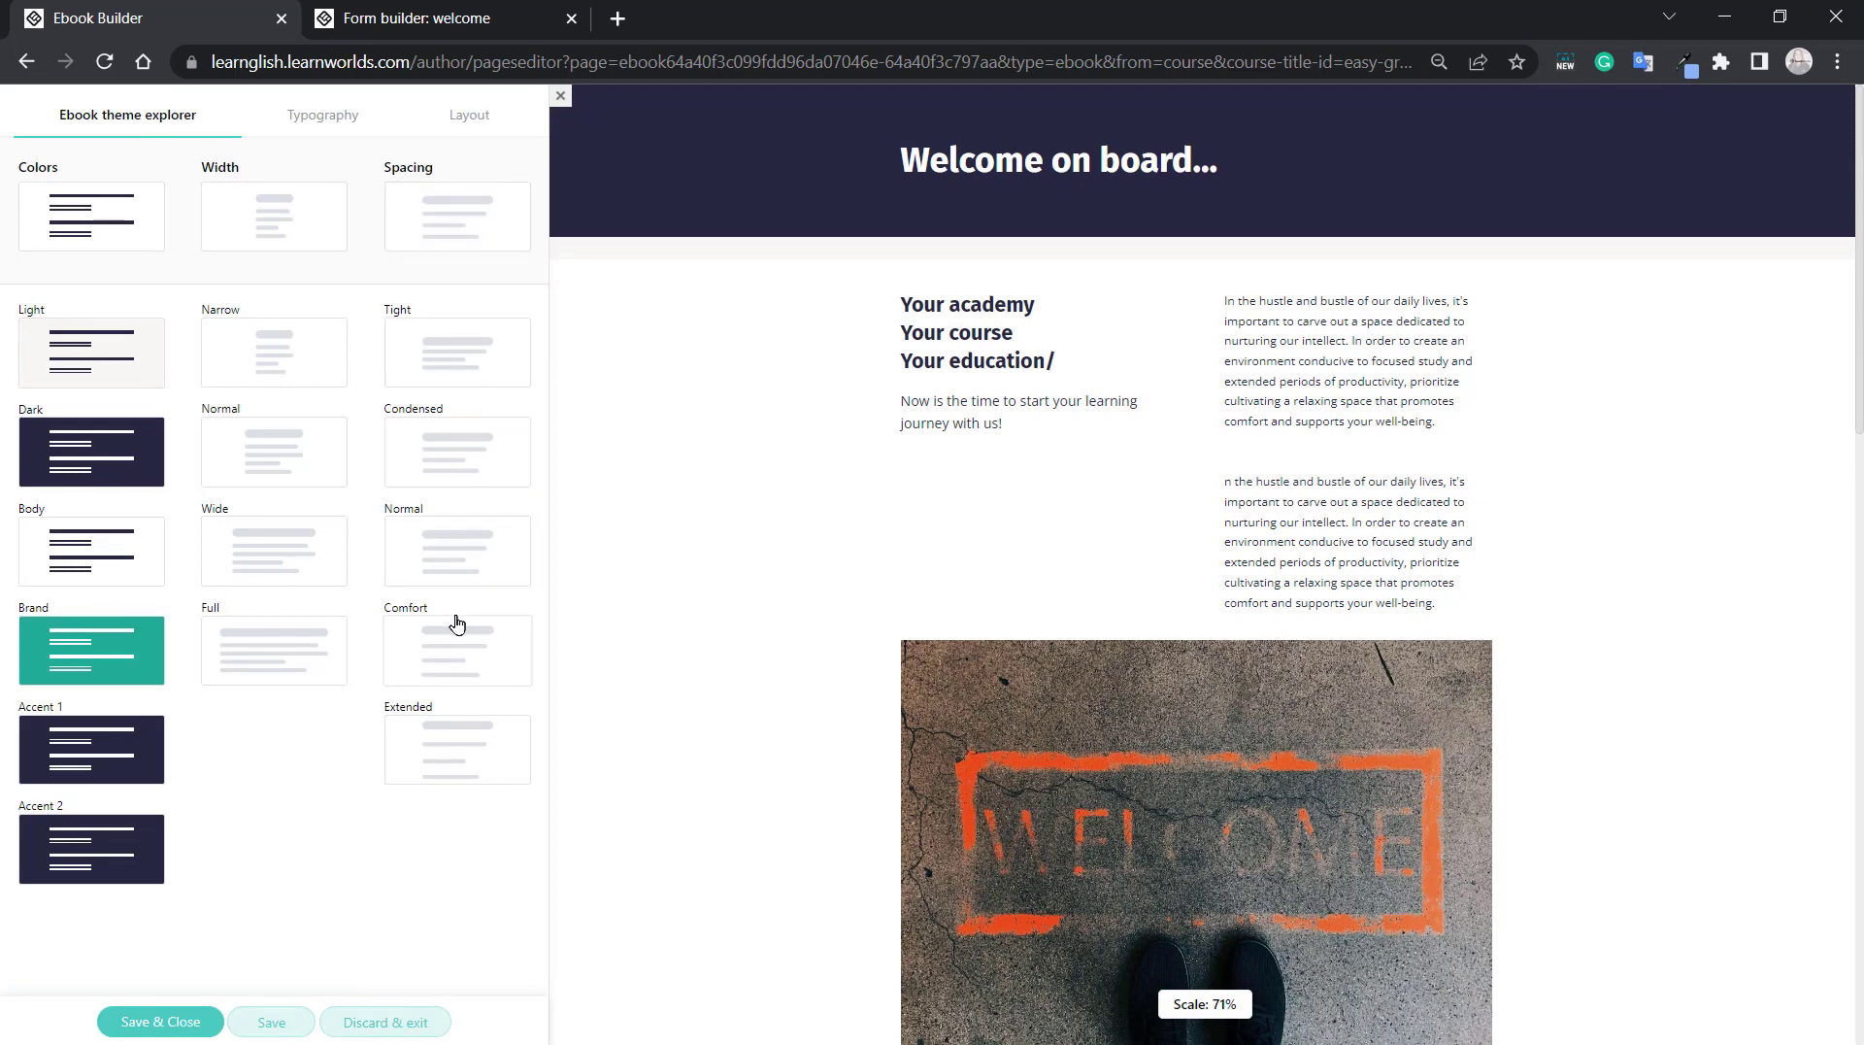
click(449, 354)
click(445, 418)
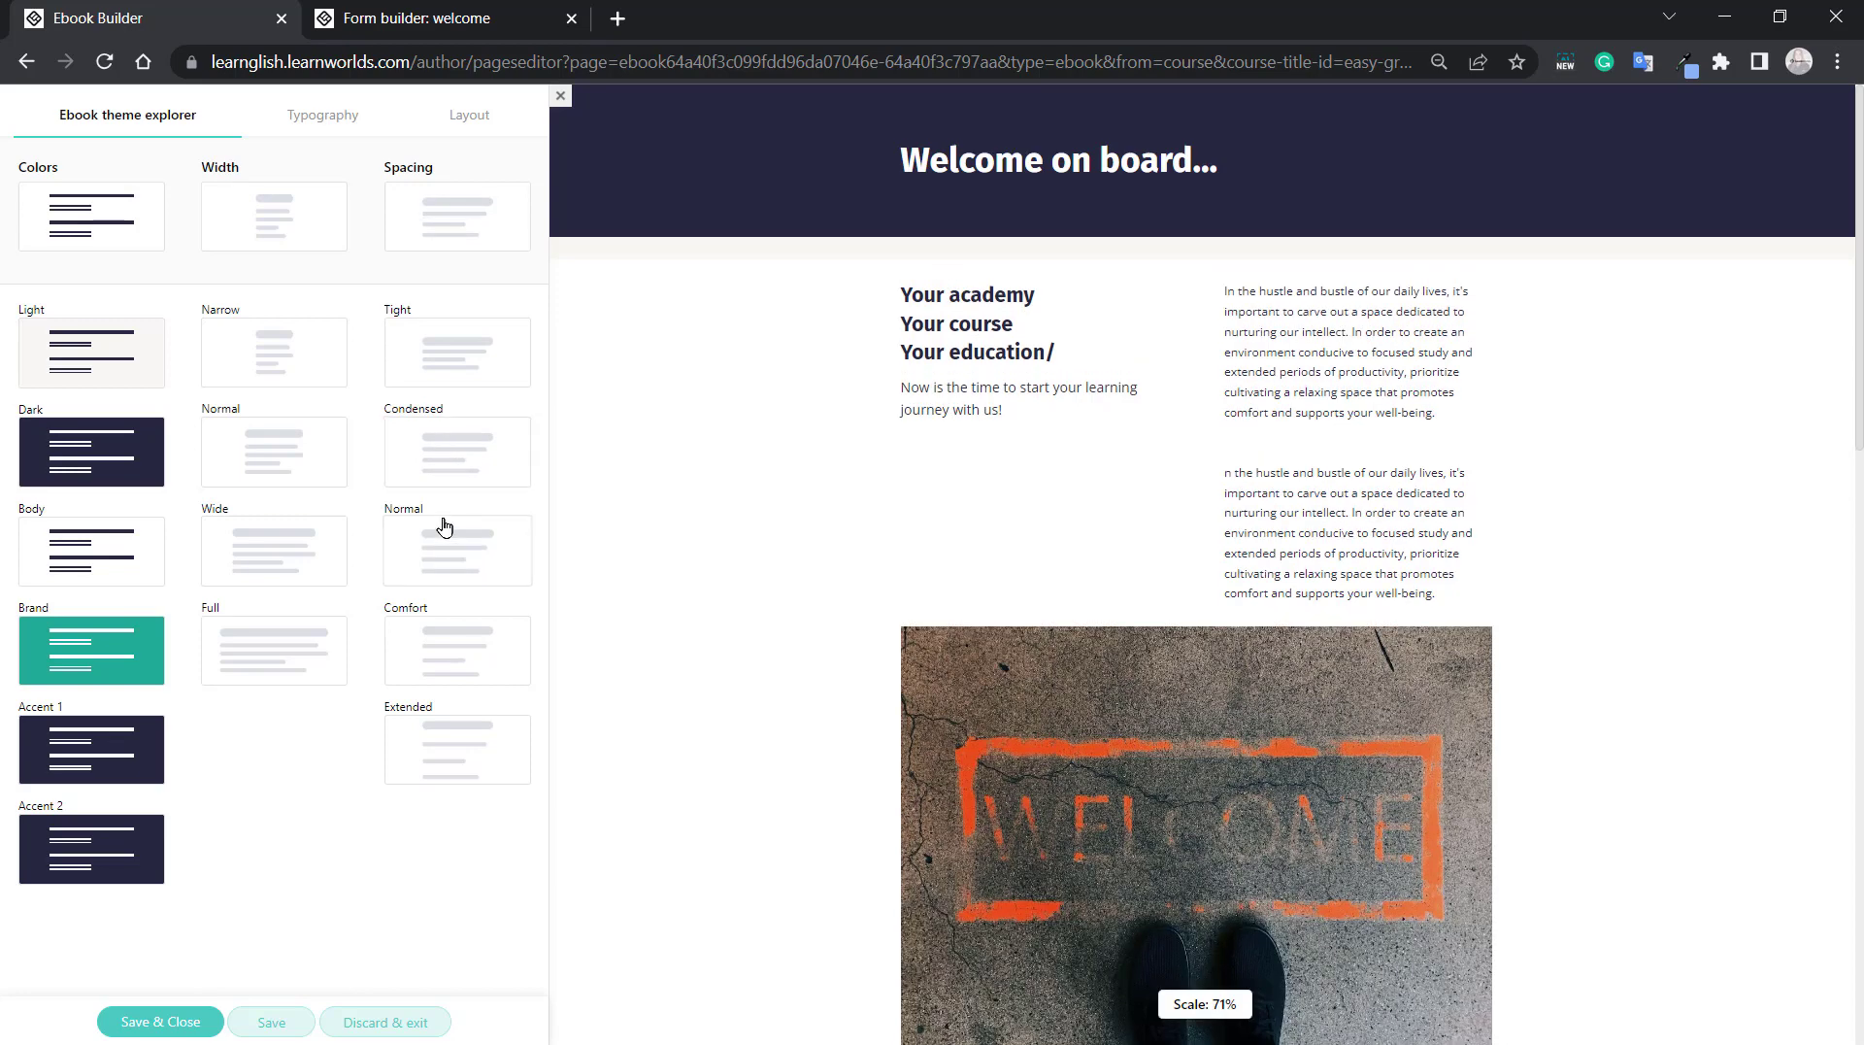
click(443, 536)
click(427, 643)
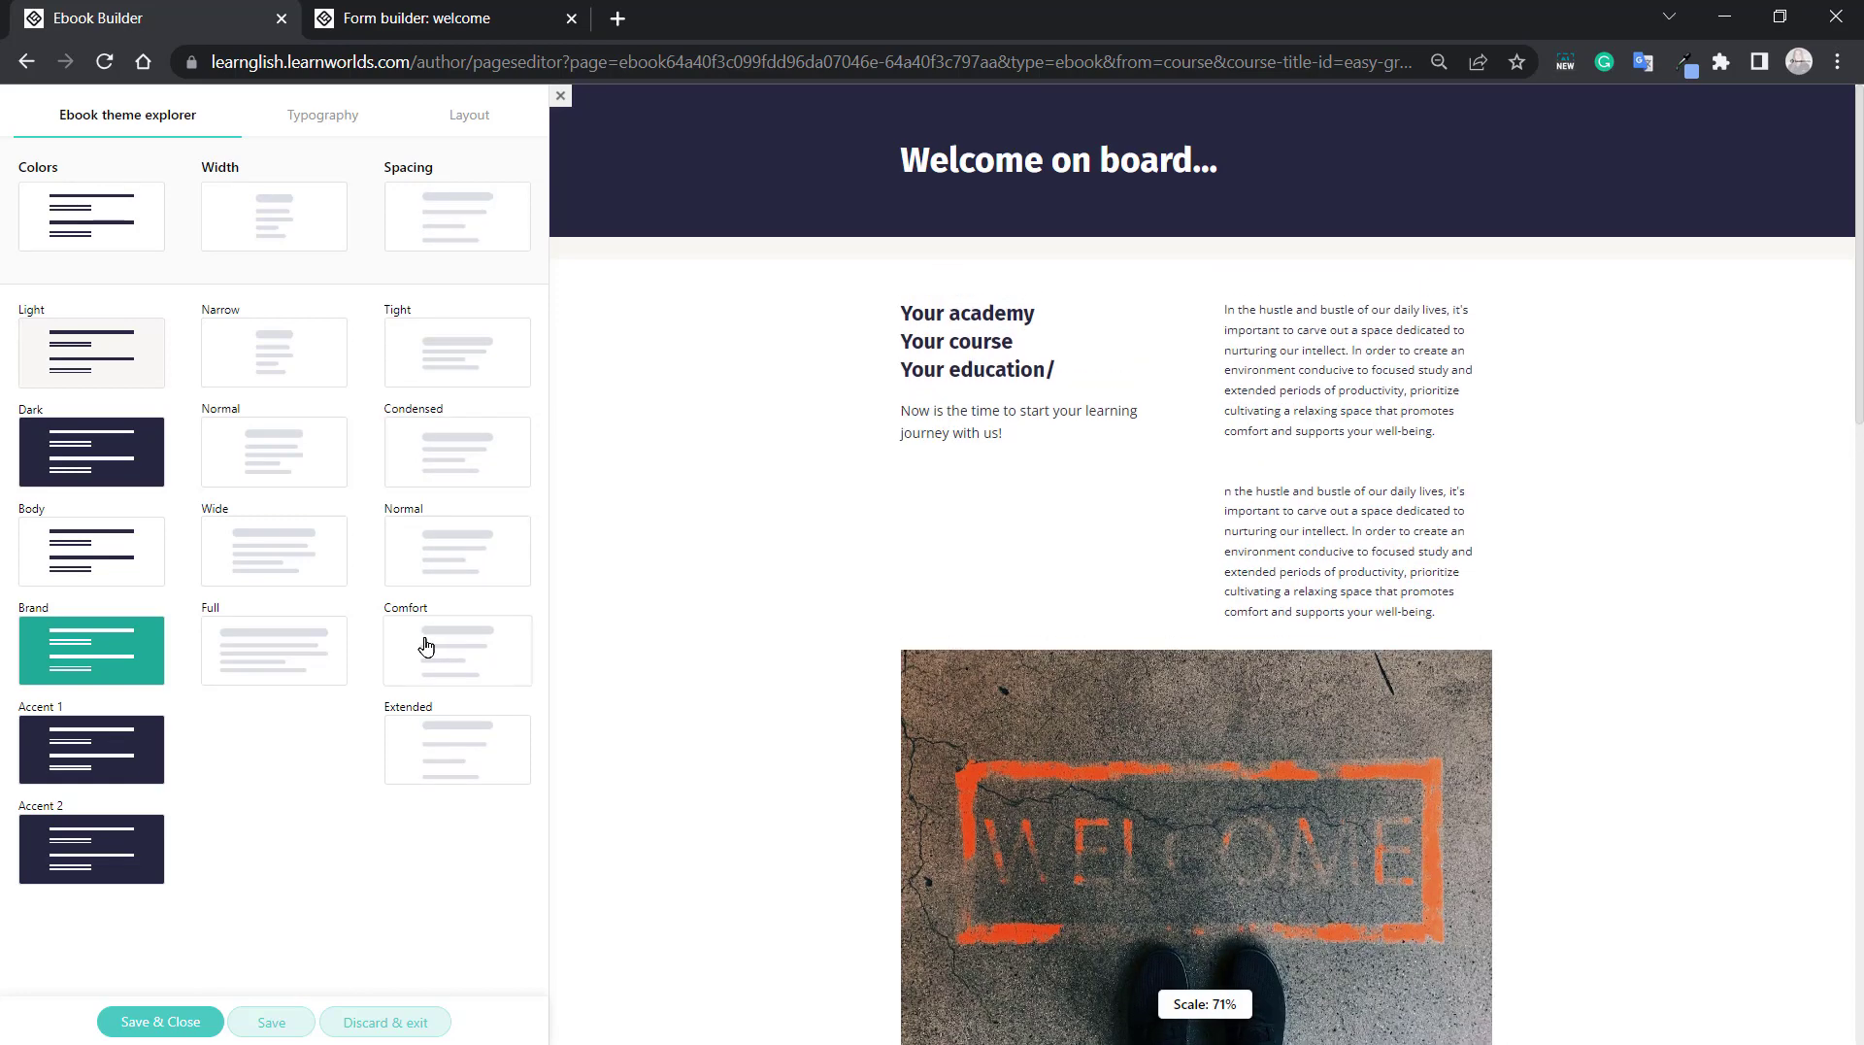
click(428, 755)
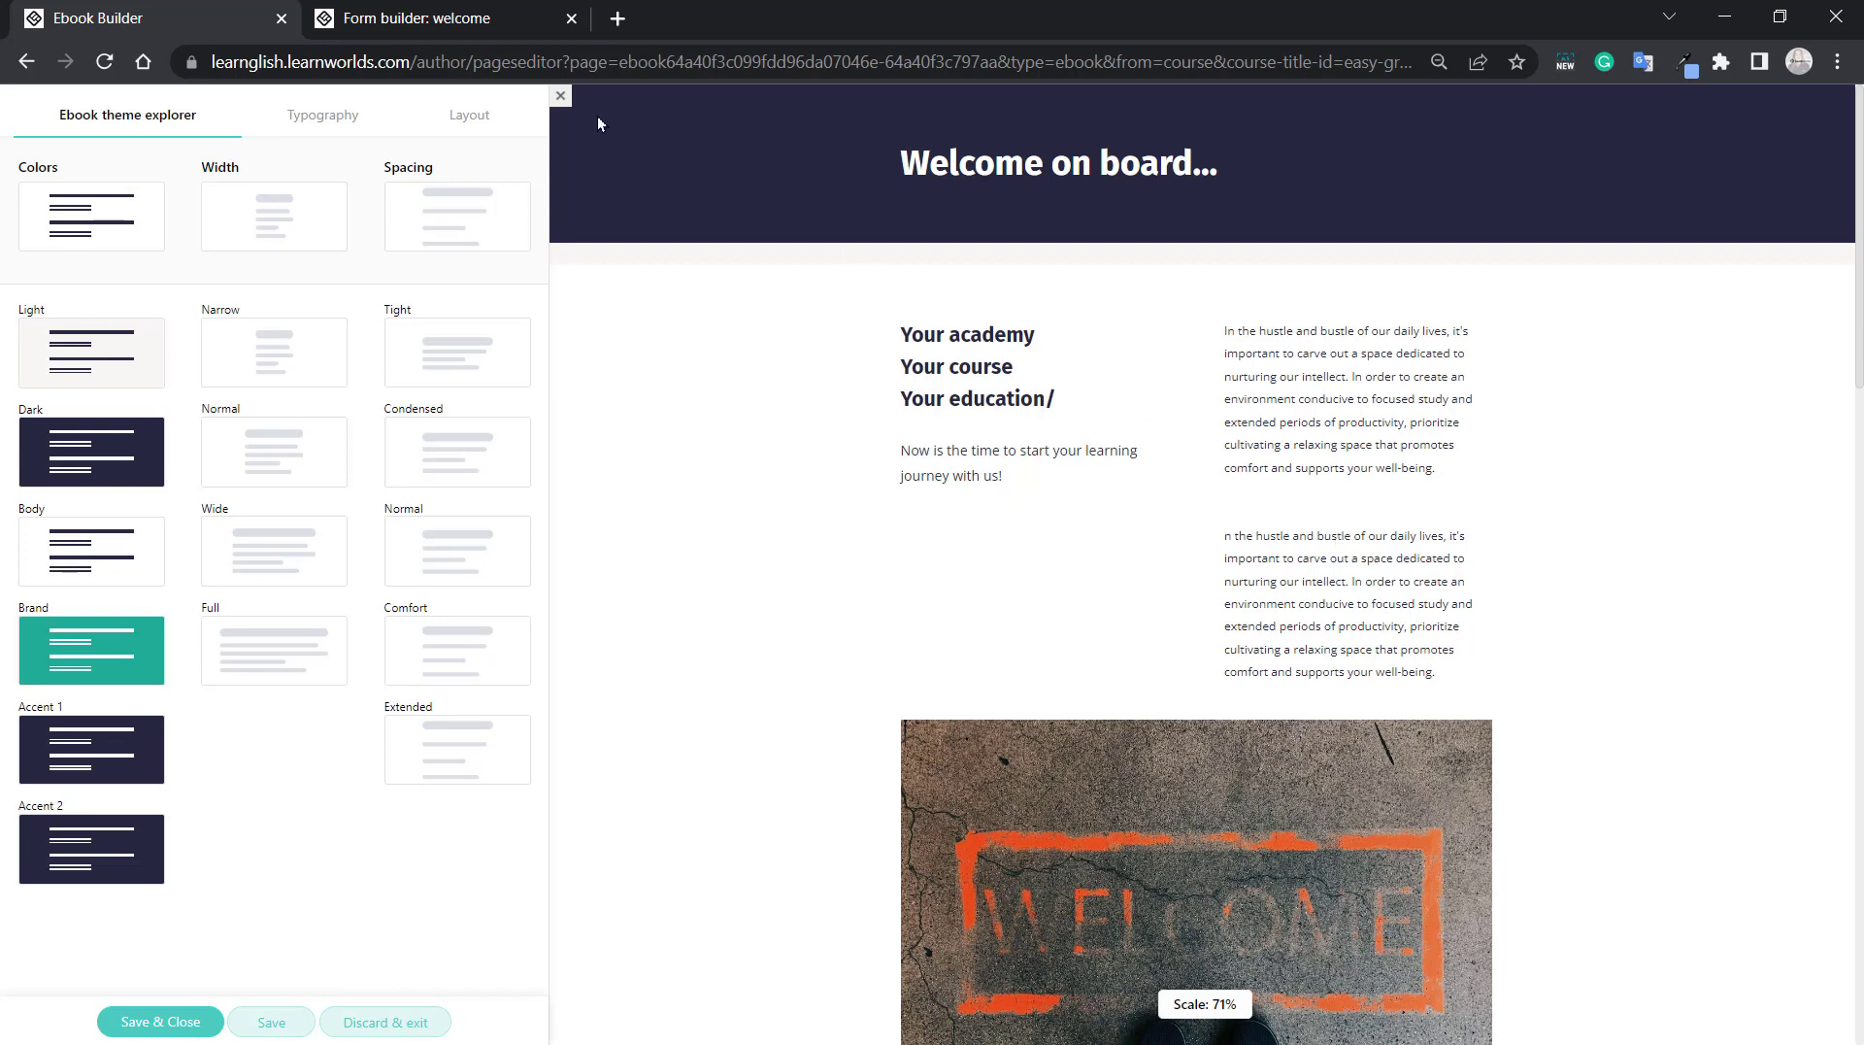
click(562, 96)
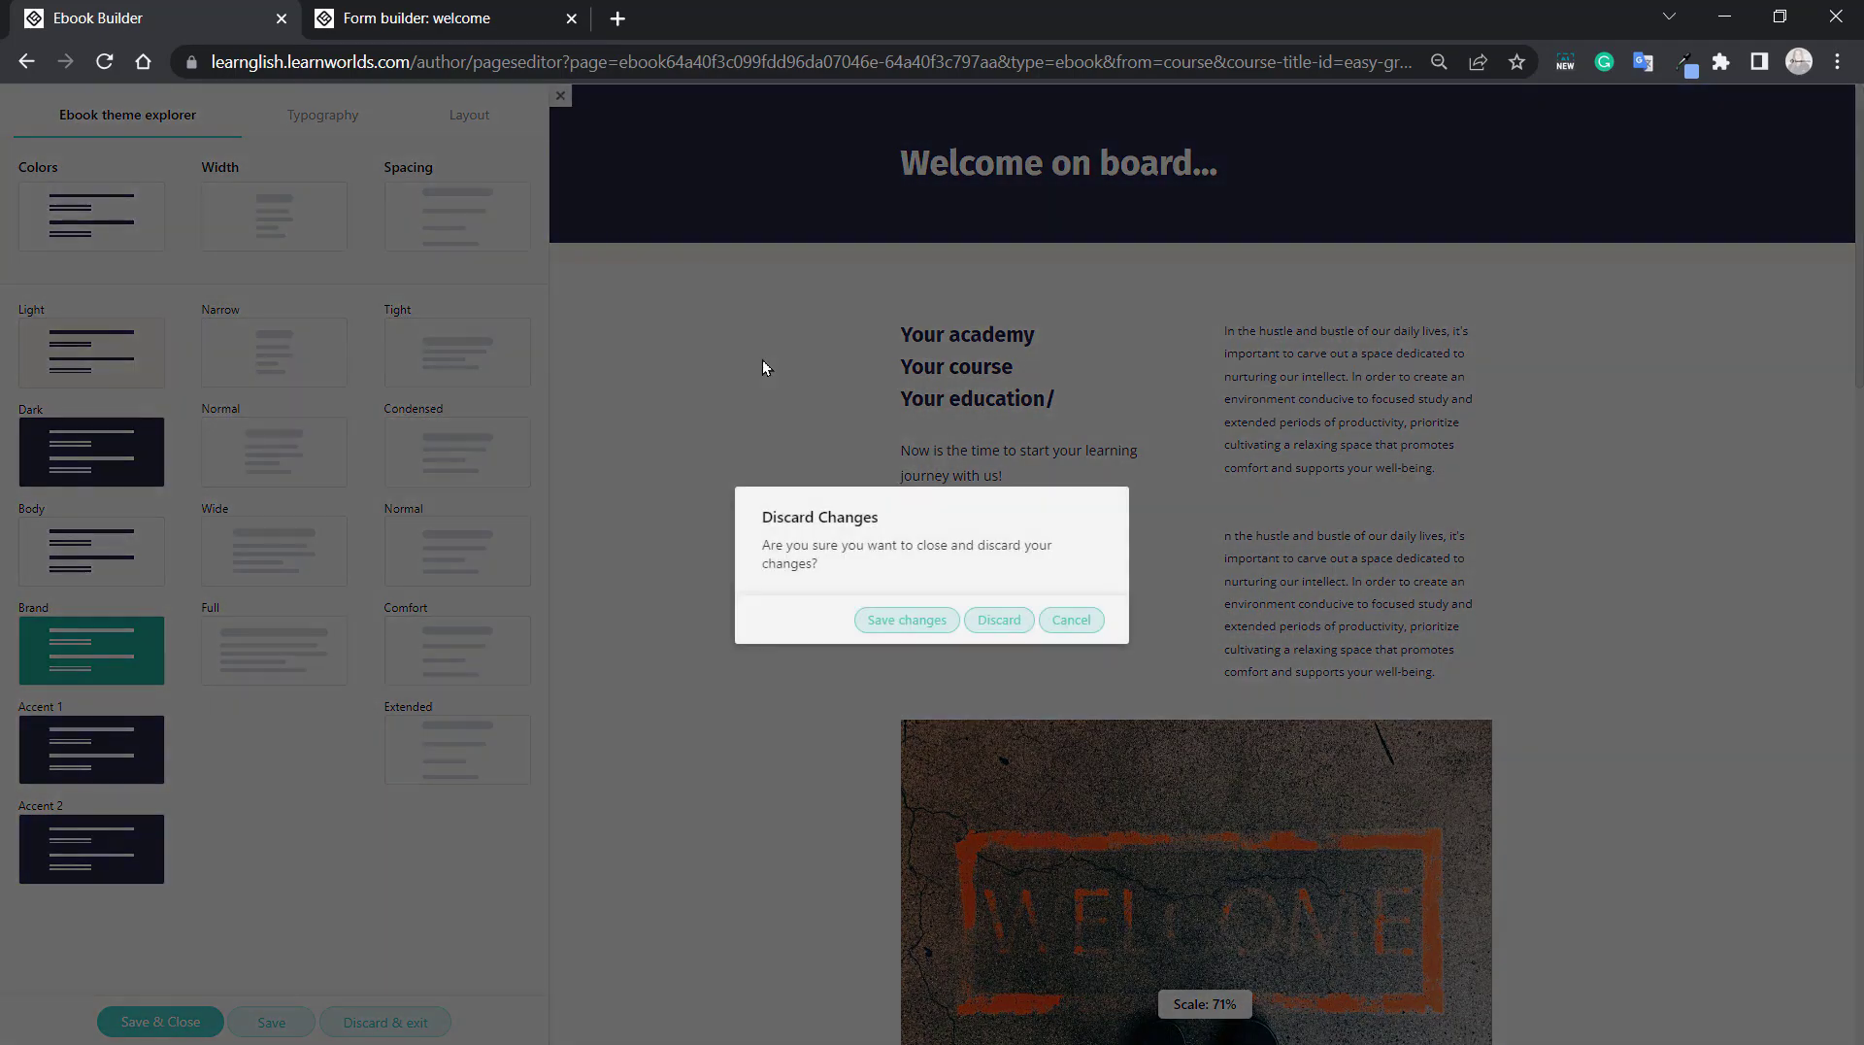
click(999, 621)
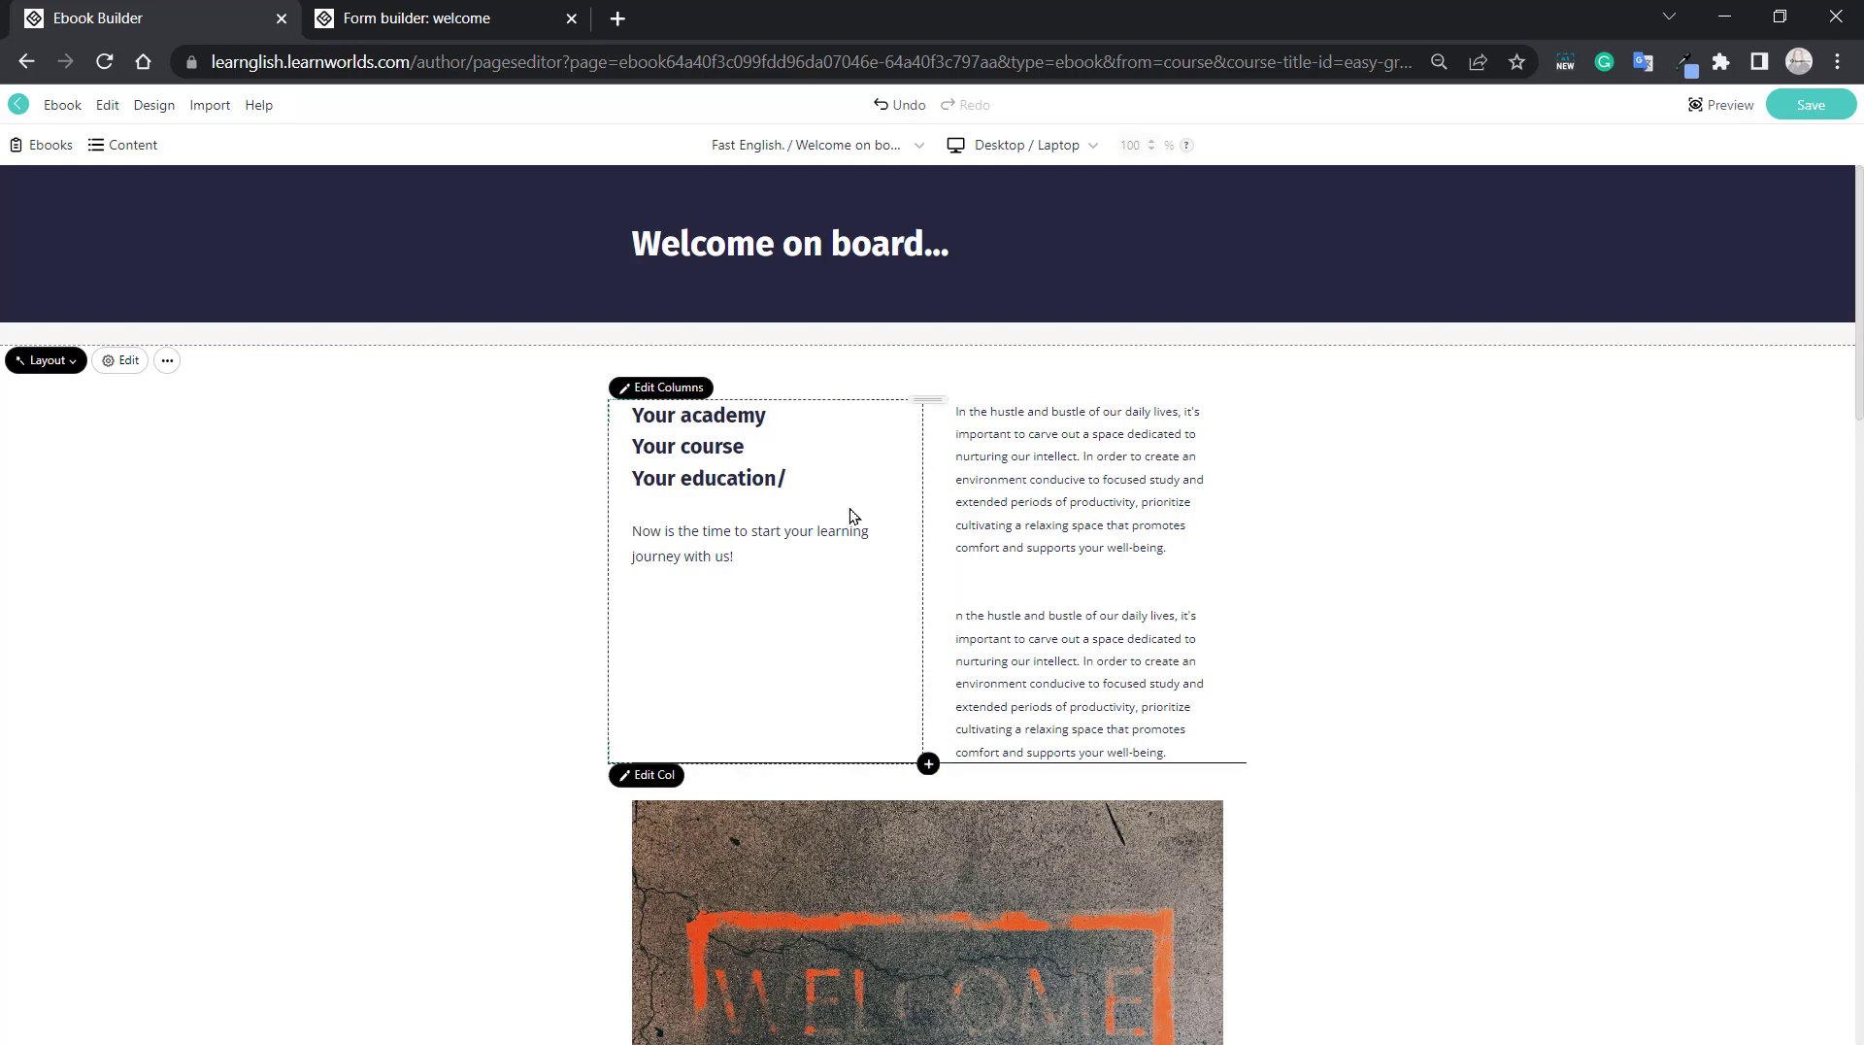
Place the text cursor at the end of the "Your education/" heading line.
click(811, 479)
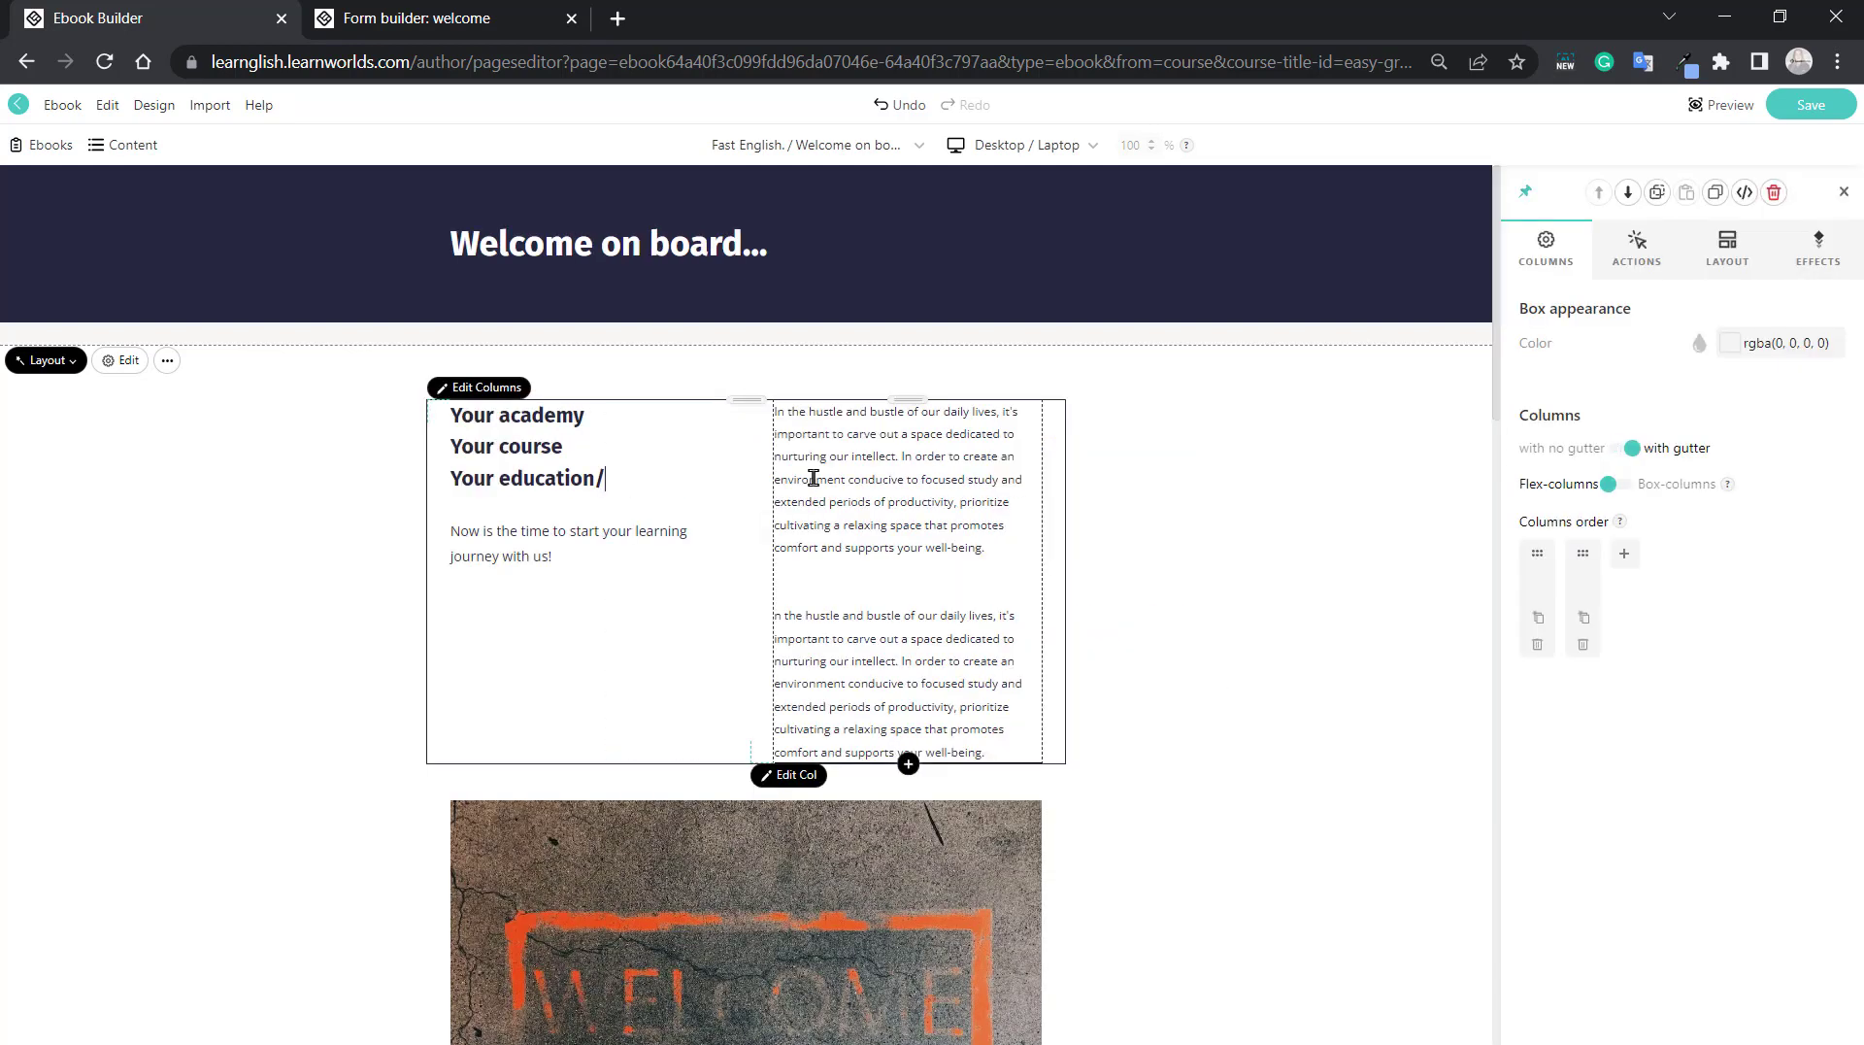